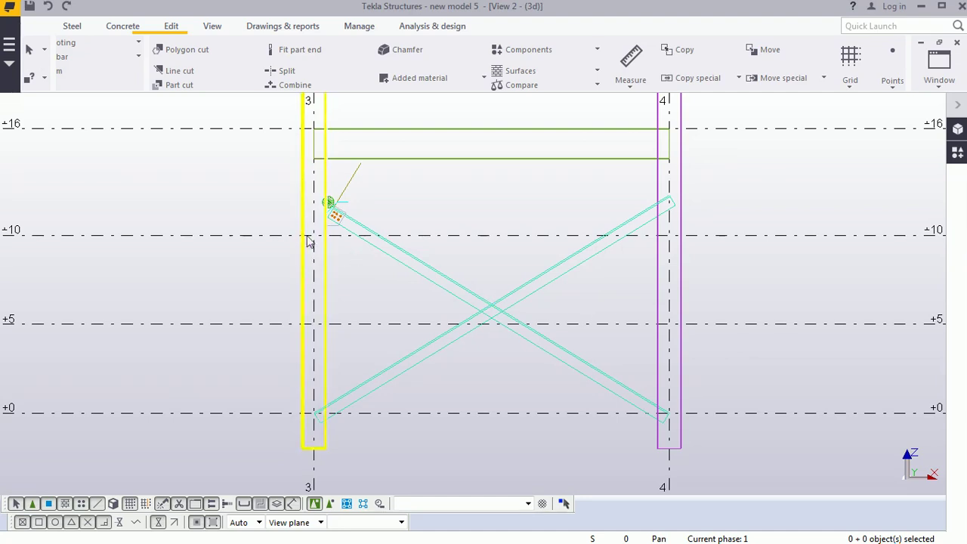
{"action": "scroll", "coordinate": [310, 230], "scroll_direction": "up", "scroll_amount": 3}
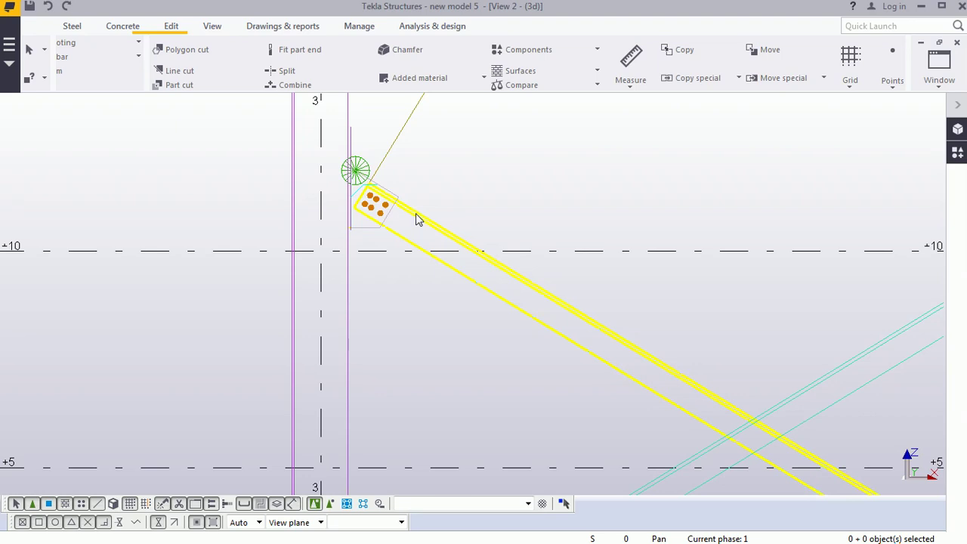
{"action": "scroll", "coordinate": [402, 263], "scroll_direction": "down", "scroll_amount": 3}
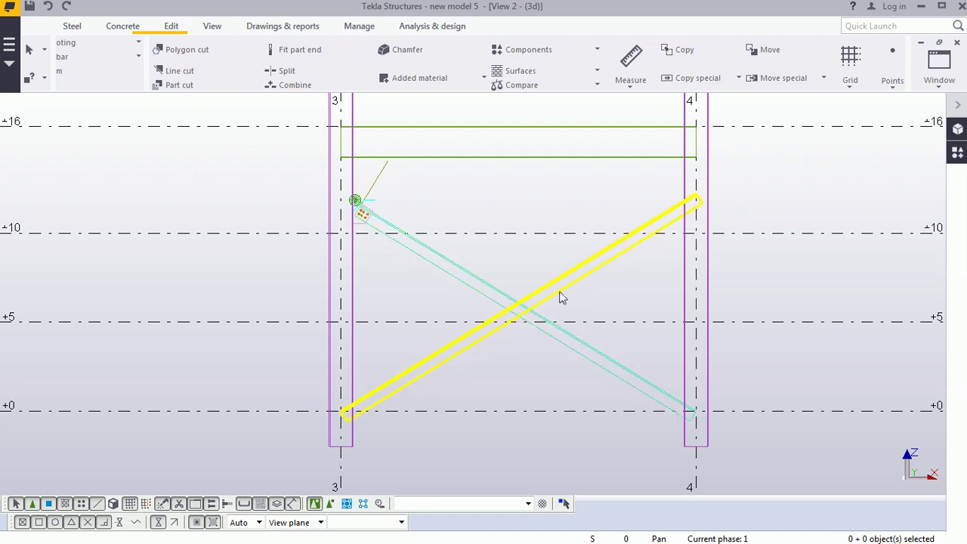
{"action": "right_click", "coordinate": [522, 257]}
{"action": "left_click", "coordinate": [531, 261]}
{"action": "scroll", "coordinate": [525, 336], "scroll_direction": "up", "scroll_amount": 2}
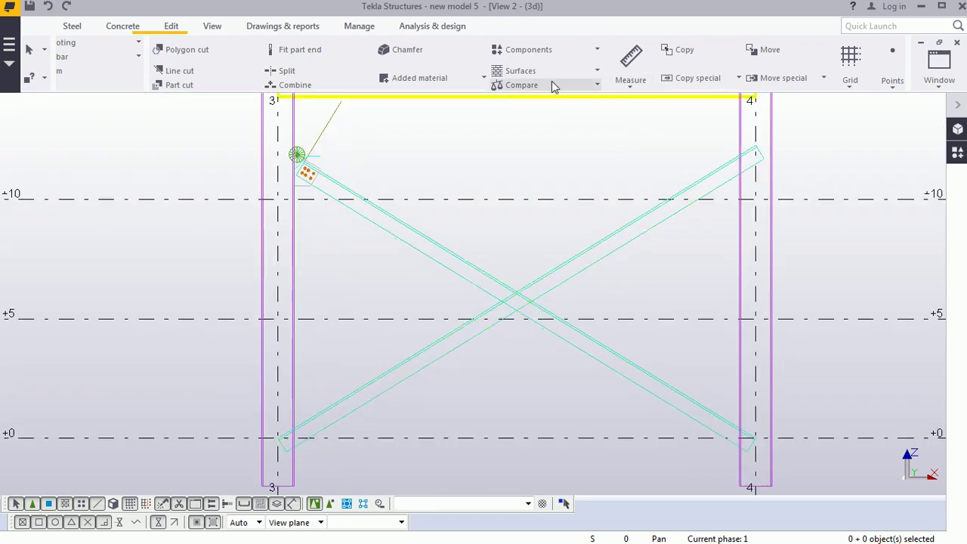
{"action": "scroll", "coordinate": [550, 87], "scroll_direction": "down", "scroll_amount": 5}
{"action": "scroll", "coordinate": [550, 90], "scroll_direction": "down", "scroll_amount": 3}
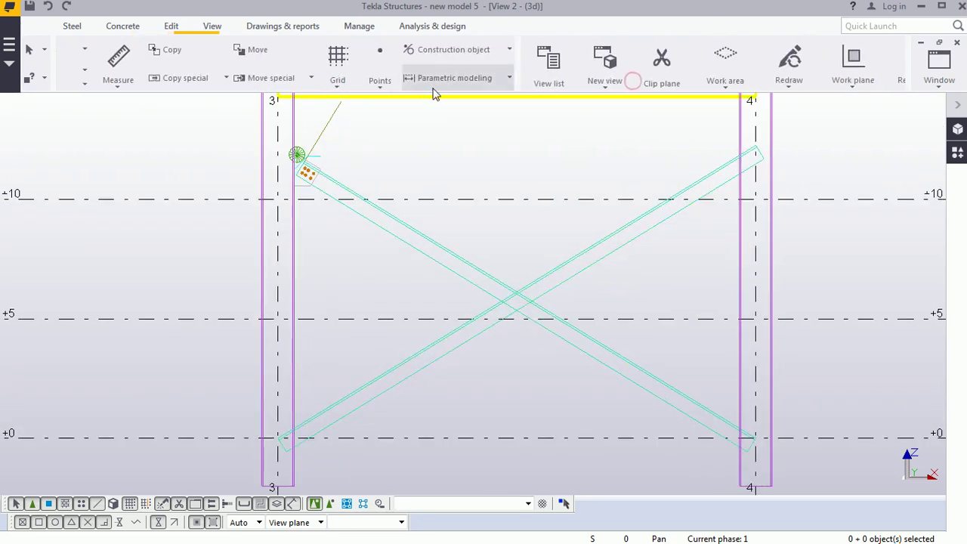
{"action": "scroll", "coordinate": [574, 76], "scroll_direction": "down", "scroll_amount": 3}
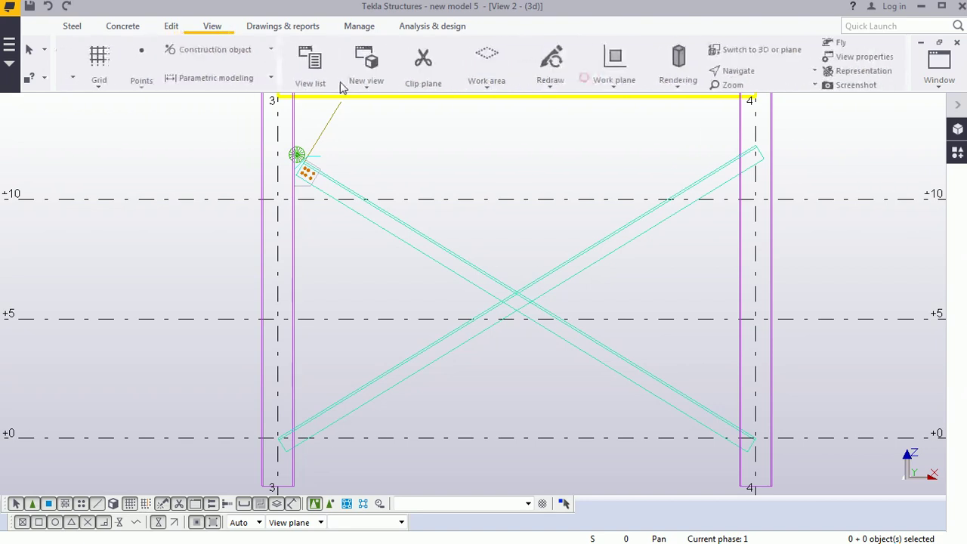
{"action": "scroll", "coordinate": [425, 69], "scroll_direction": "up", "scroll_amount": 10}
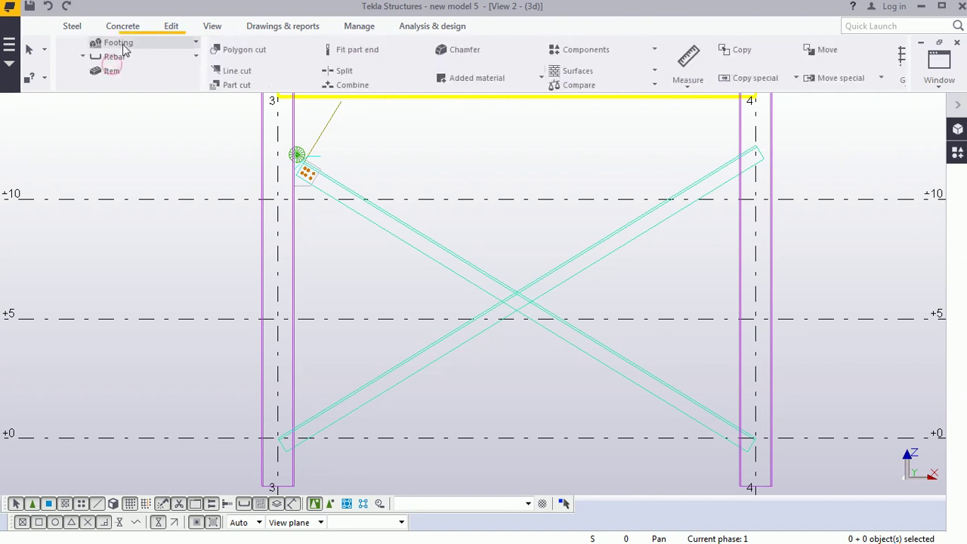
{"action": "left_click", "coordinate": [70, 27]}
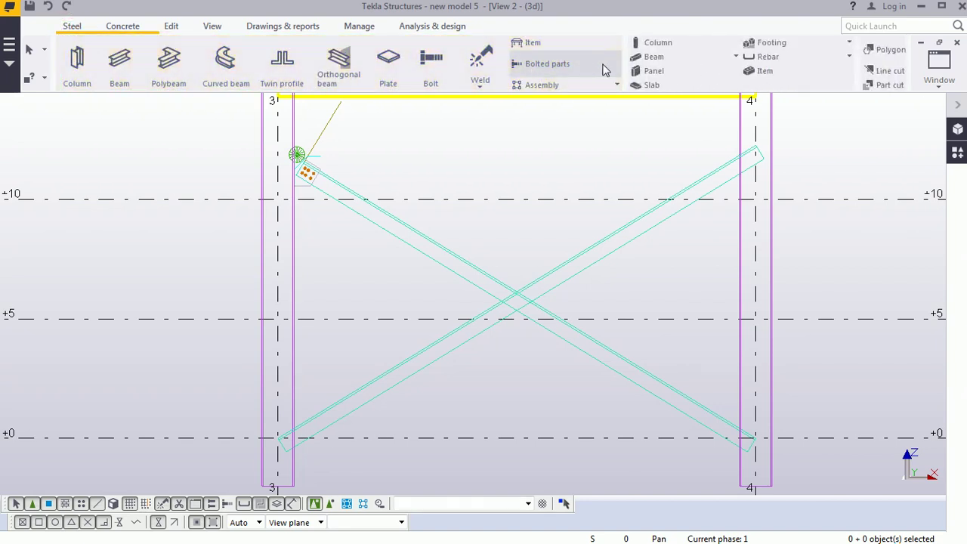
{"action": "scroll", "coordinate": [574, 68], "scroll_direction": "down", "scroll_amount": 6}
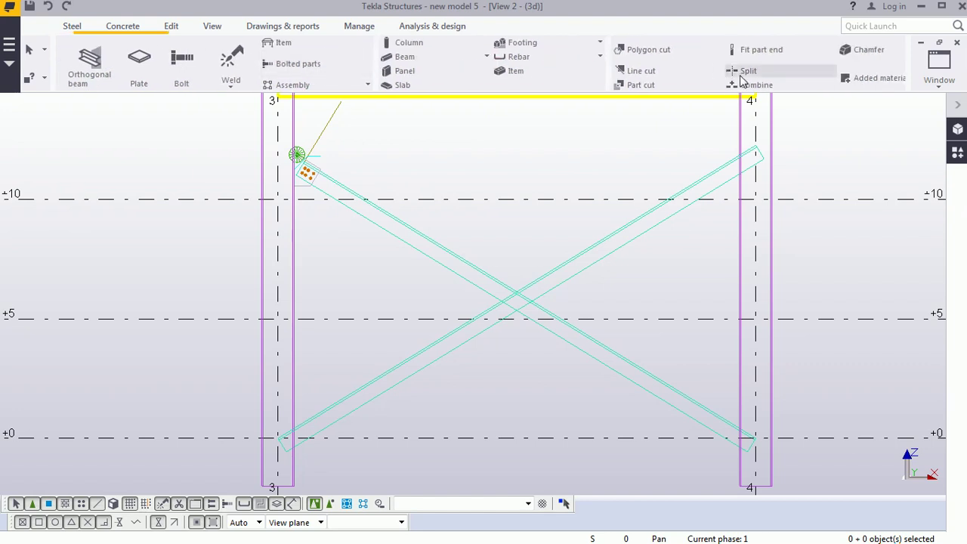
{"action": "left_click", "coordinate": [742, 73]}
{"action": "scroll", "coordinate": [491, 333], "scroll_direction": "up", "scroll_amount": 2}
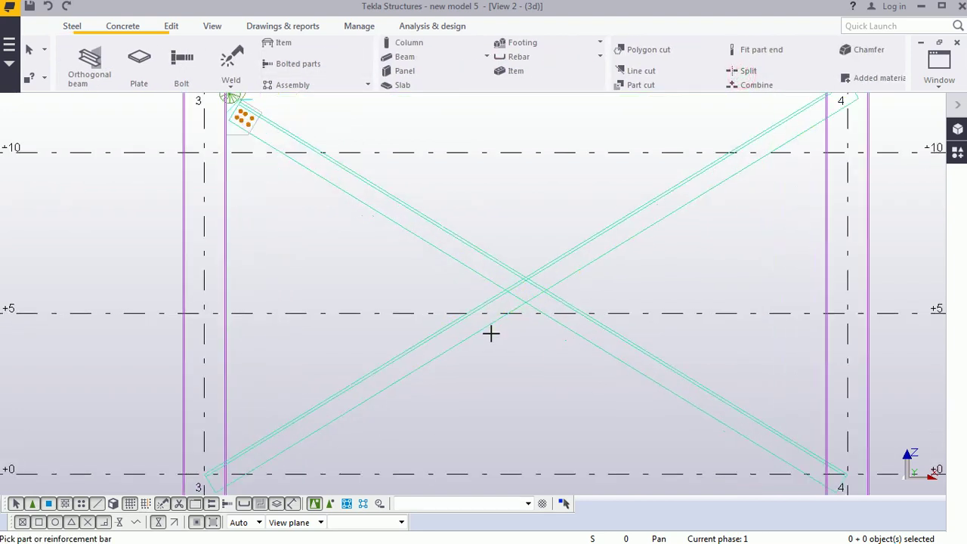
{"action": "right_click", "coordinate": [559, 223]}
{"action": "left_click", "coordinate": [580, 229]}
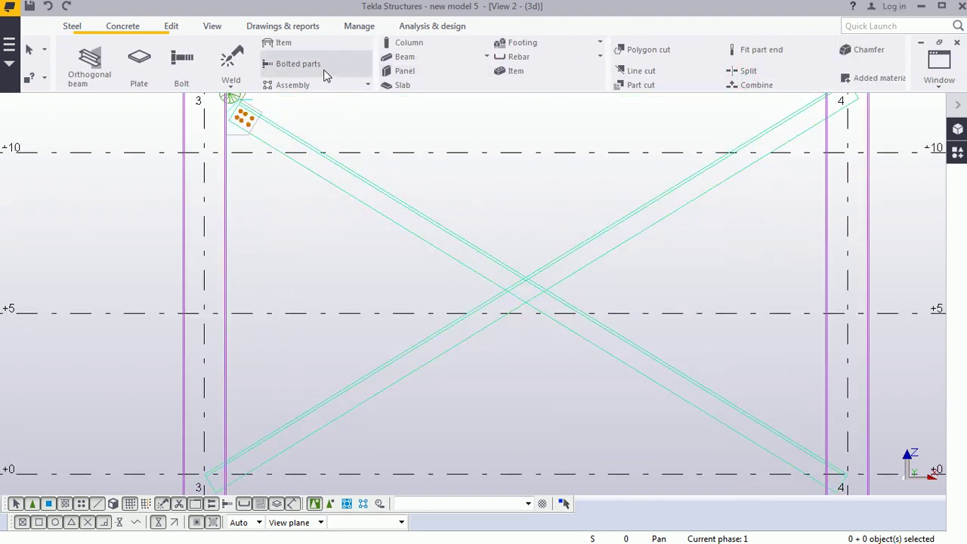
Step: Create 1 divided line point midway along the descending brace's upper edge, between its crossings with the other brace's outer edges
{"action": "scroll", "coordinate": [325, 74], "scroll_direction": "up", "scroll_amount": 6}
{"action": "scroll", "coordinate": [393, 80], "scroll_direction": "down", "scroll_amount": 6}
{"action": "scroll", "coordinate": [611, 87], "scroll_direction": "up", "scroll_amount": 6}
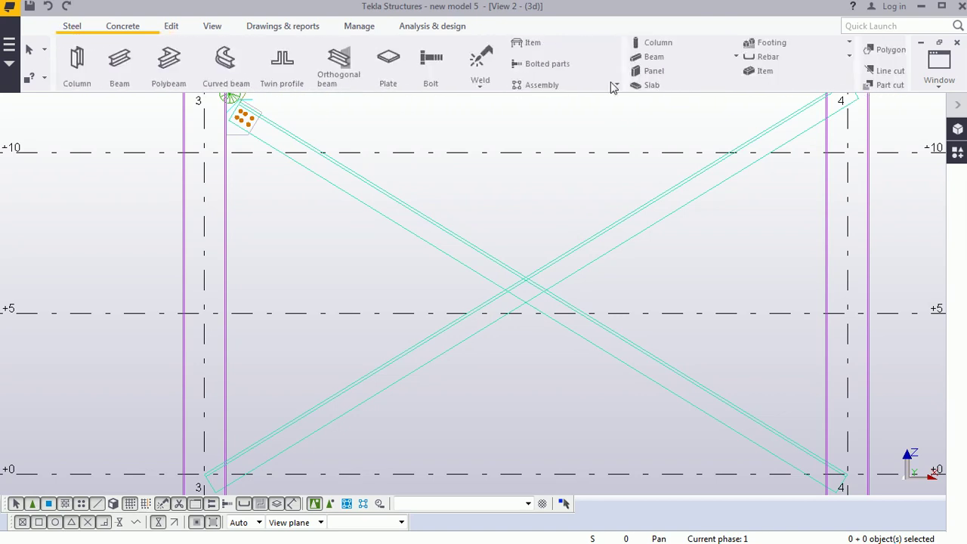
{"action": "scroll", "coordinate": [612, 86], "scroll_direction": "down", "scroll_amount": 8}
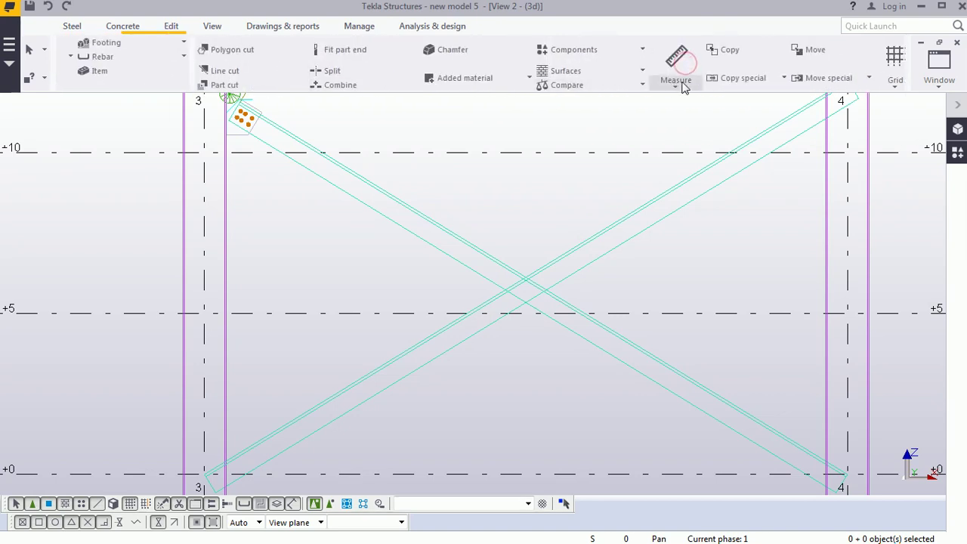
{"action": "scroll", "coordinate": [710, 78], "scroll_direction": "down", "scroll_amount": 4}
{"action": "left_click", "coordinate": [659, 84]}
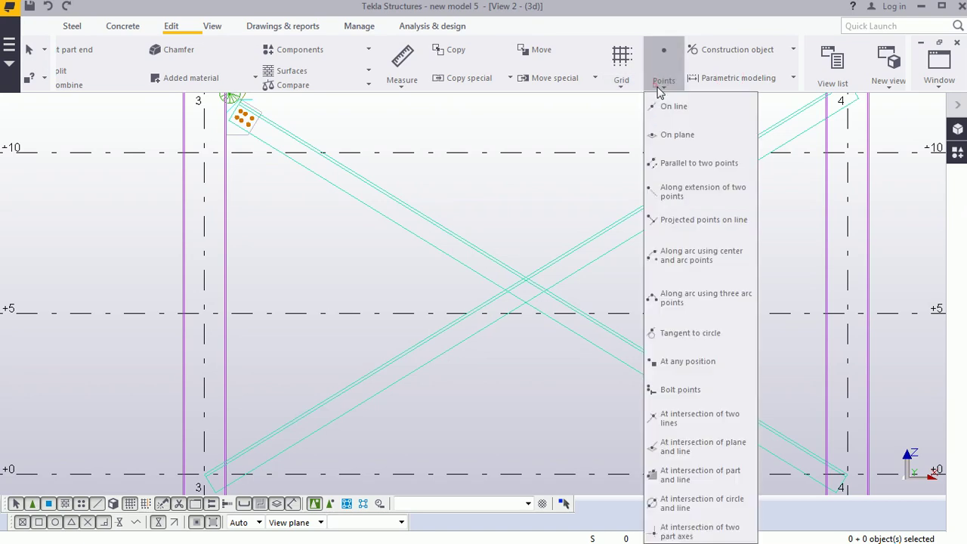
{"action": "left_click", "coordinate": [670, 106]}
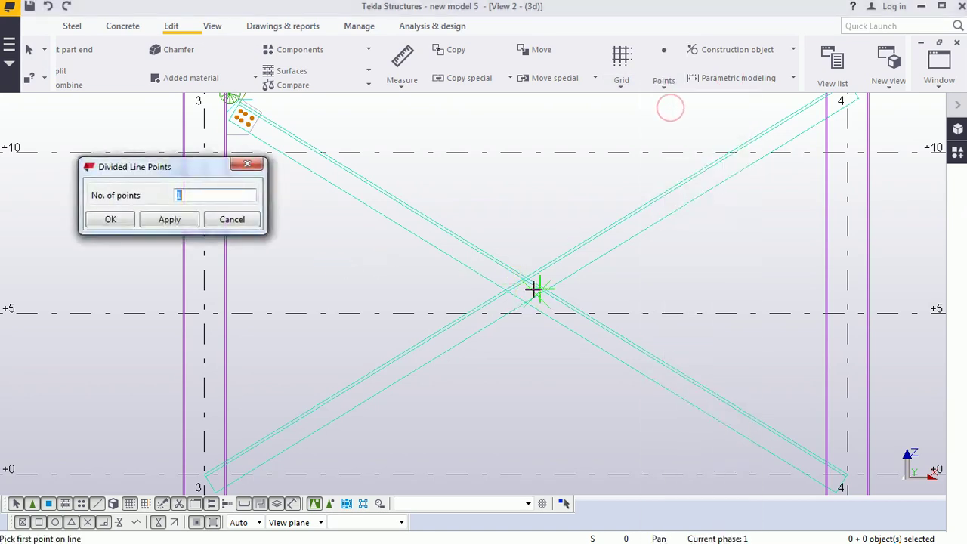
{"action": "scroll", "coordinate": [533, 288], "scroll_direction": "up", "scroll_amount": 3}
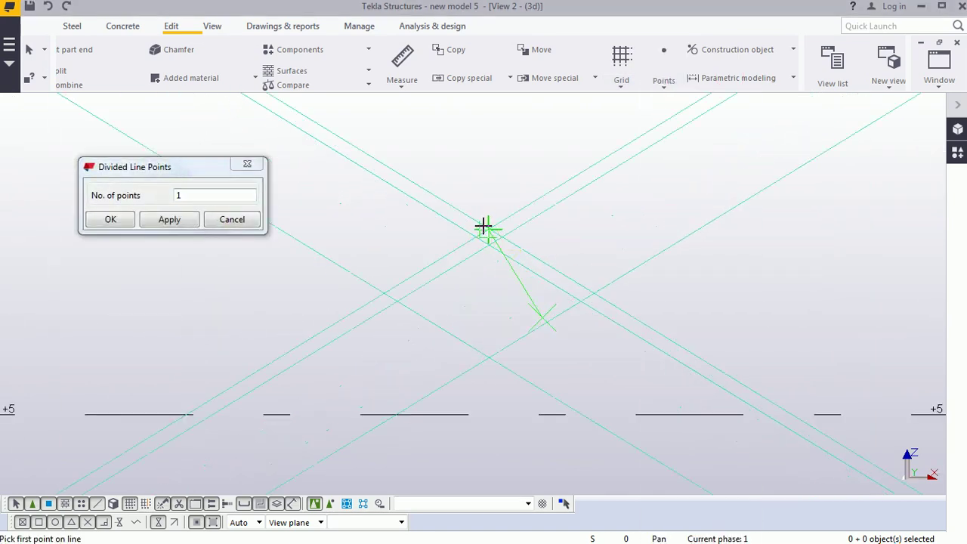
{"action": "scroll", "coordinate": [487, 225], "scroll_direction": "up", "scroll_amount": 1}
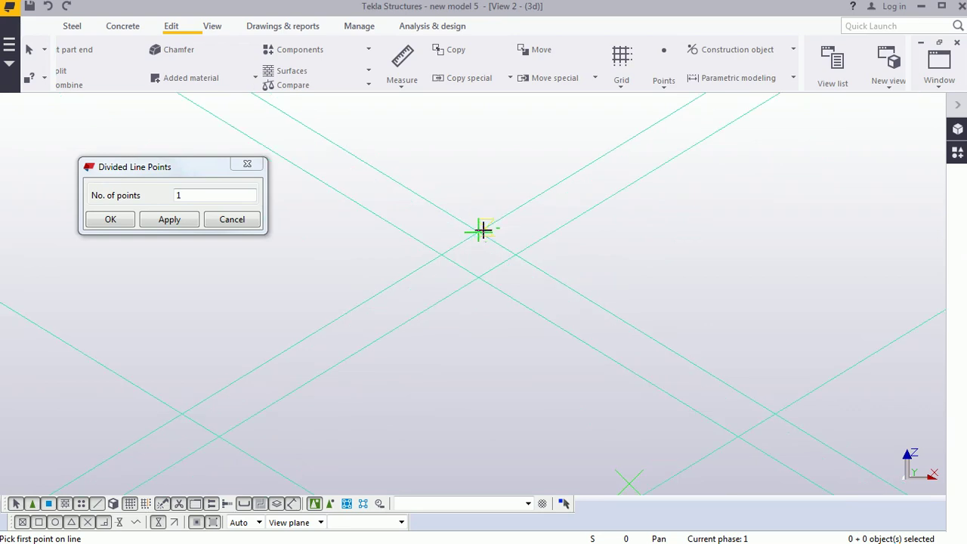
{"action": "left_click", "coordinate": [478, 232]}
{"action": "left_click", "coordinate": [777, 414]}
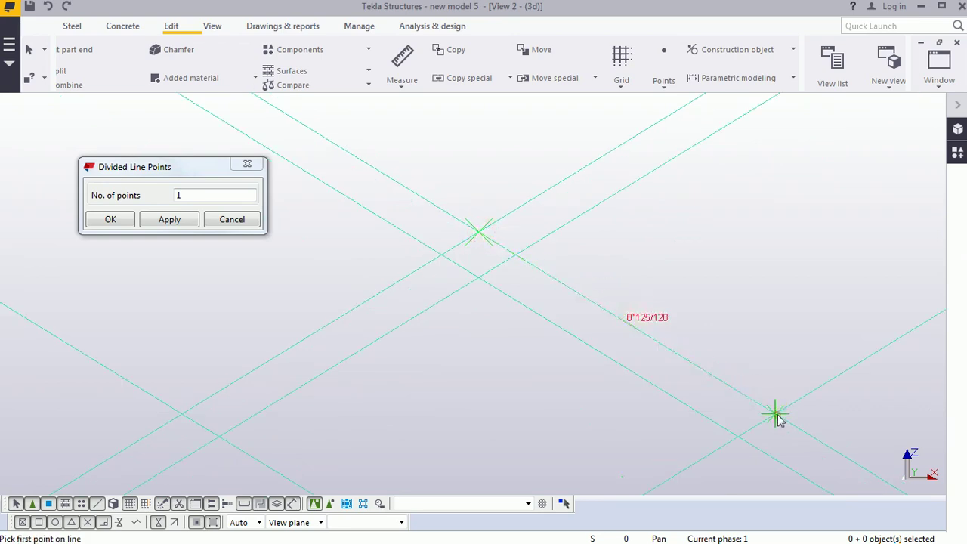
{"action": "right_click", "coordinate": [639, 307]}
{"action": "left_click", "coordinate": [680, 307]}
{"action": "scroll", "coordinate": [627, 317], "scroll_direction": "down", "scroll_amount": 3}
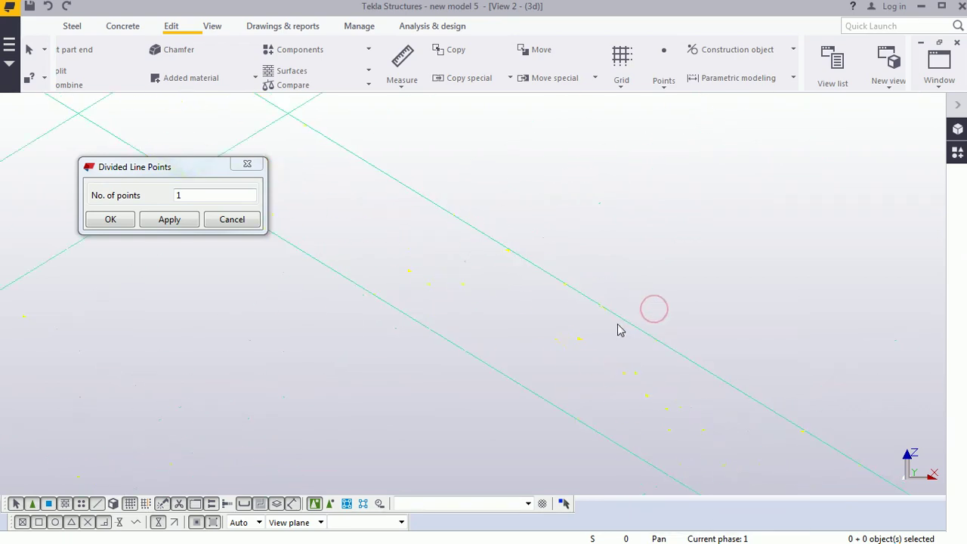
{"action": "left_click", "coordinate": [246, 163]}
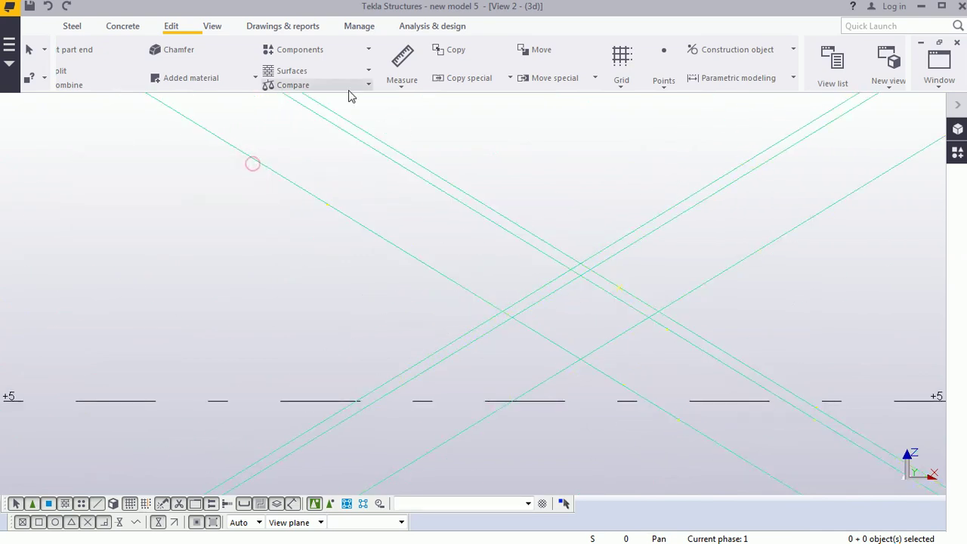
Step: Split the brace descending from grid 3 to grid 4 at the new point near the brace crossing
{"action": "left_click", "coordinate": [332, 70]}
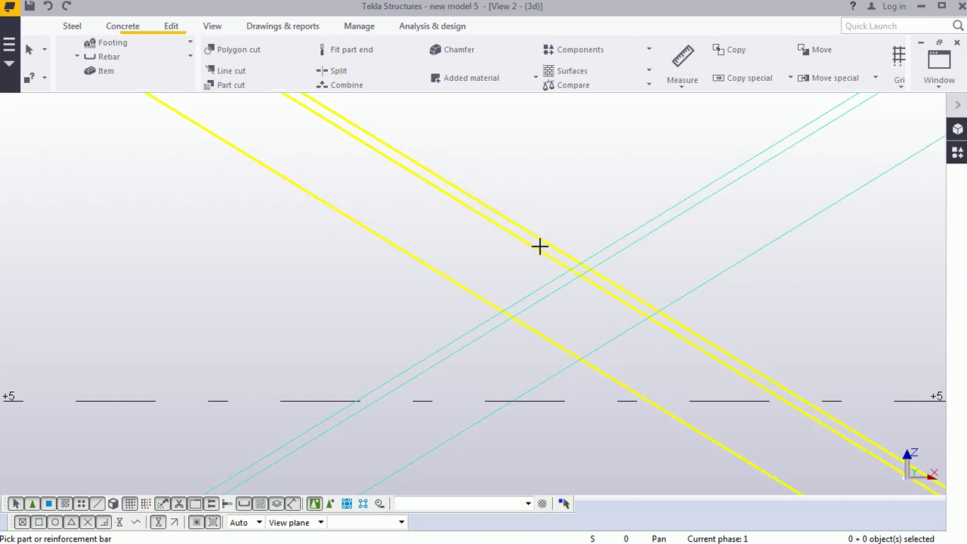
{"action": "left_click", "coordinate": [539, 246]}
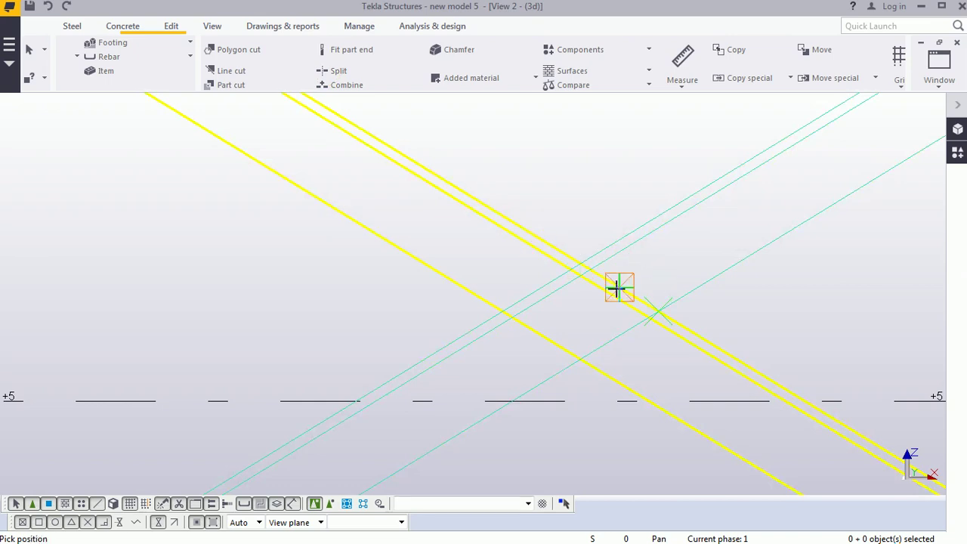
{"action": "right_click", "coordinate": [660, 276]}
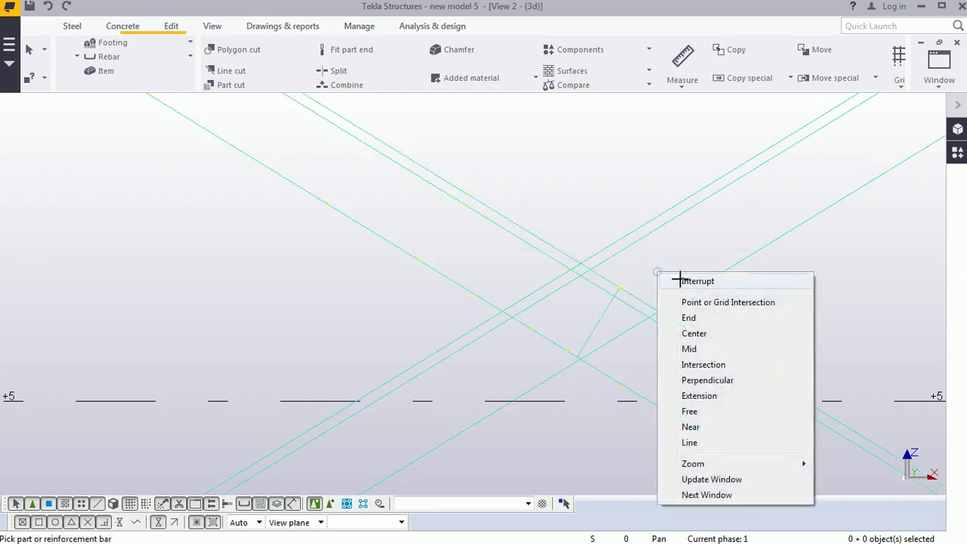
{"action": "left_click", "coordinate": [688, 279]}
{"action": "left_click", "coordinate": [568, 256]}
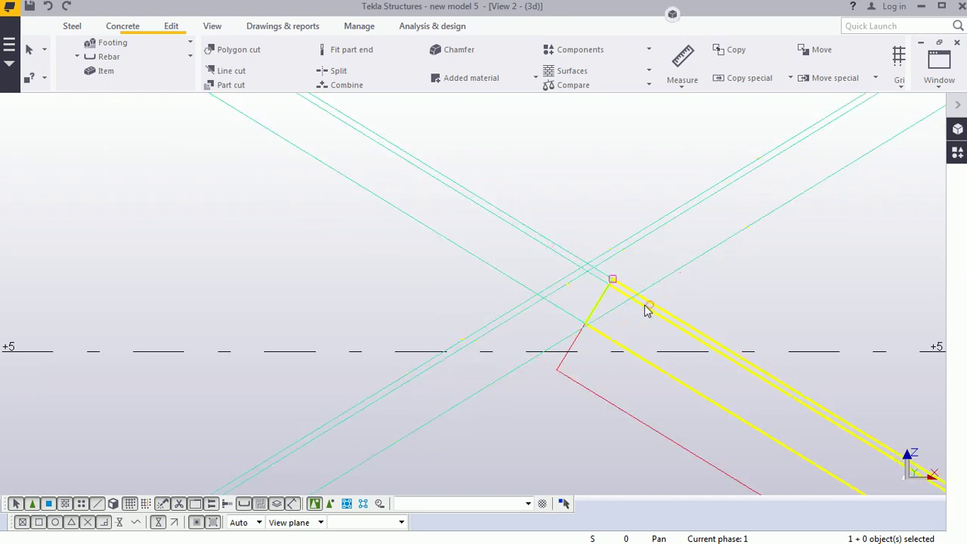
{"action": "scroll", "coordinate": [574, 287], "scroll_direction": "down", "scroll_amount": 5}
{"action": "right_click", "coordinate": [579, 217]}
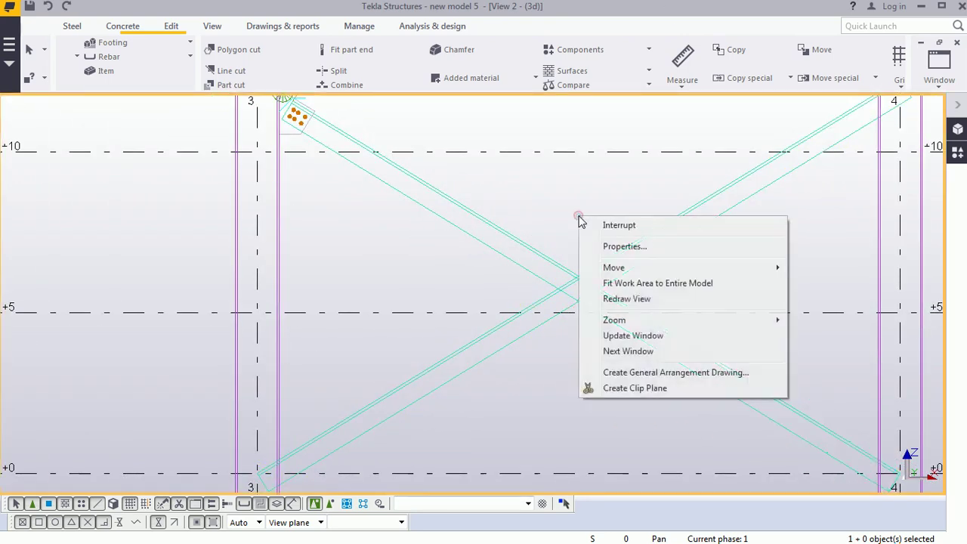
{"action": "left_click", "coordinate": [596, 224]}
{"action": "scroll", "coordinate": [613, 248], "scroll_direction": "down", "scroll_amount": 1}
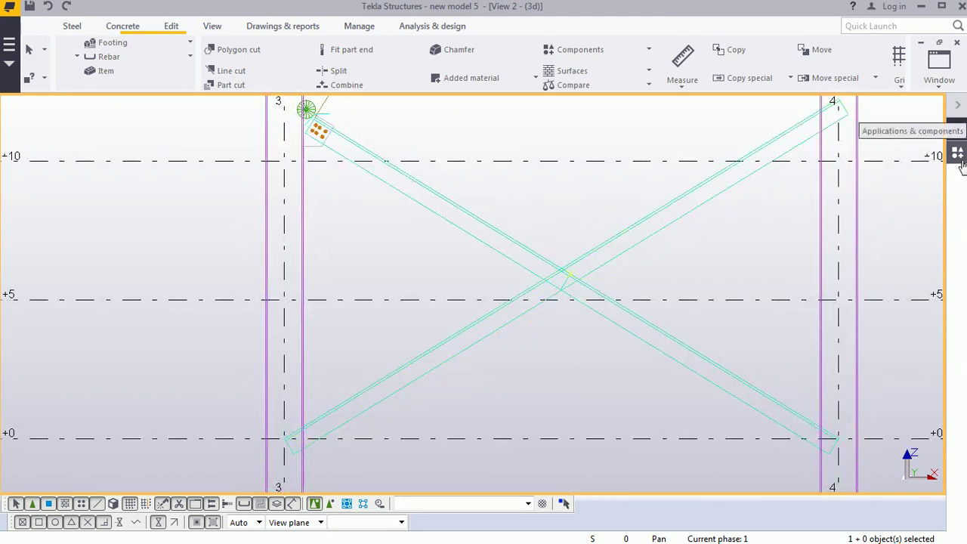
Step: Open the settings of the Bolted gusset (11) component from the component catalog
{"action": "left_click", "coordinate": [957, 154]}
{"action": "scroll", "coordinate": [518, 254], "scroll_direction": "down", "scroll_amount": 3}
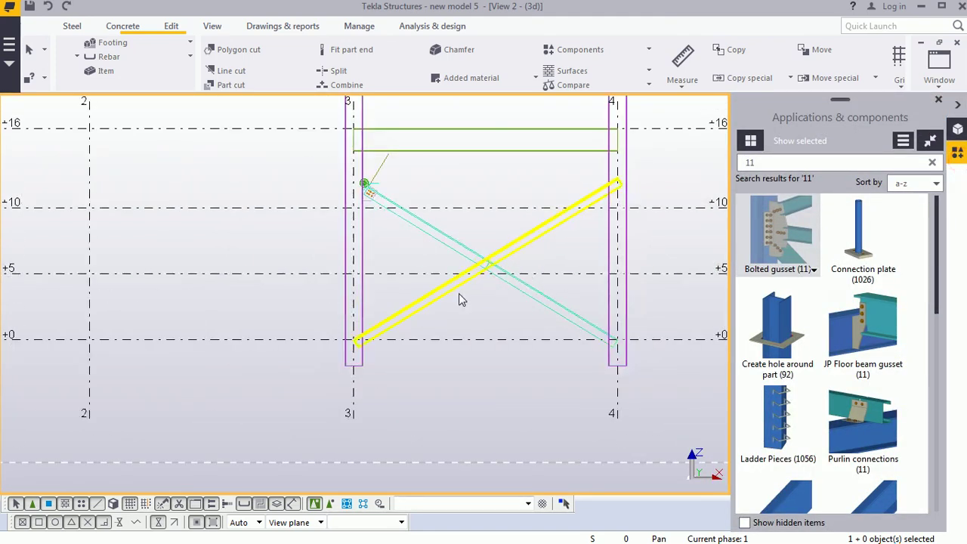
{"action": "middle_click_drag", "start_coordinate": [459, 298], "coordinate": [579, 305]}
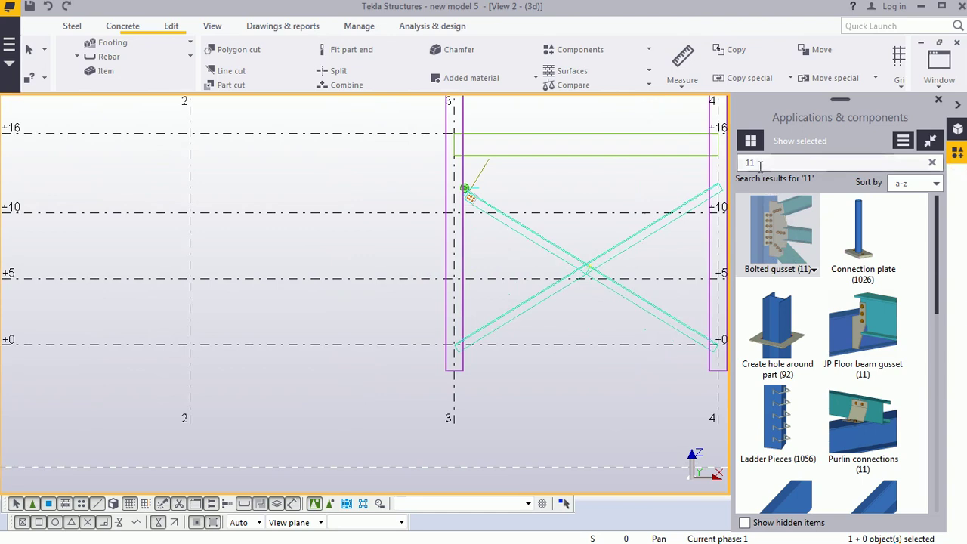
{"action": "double_click", "coordinate": [779, 244]}
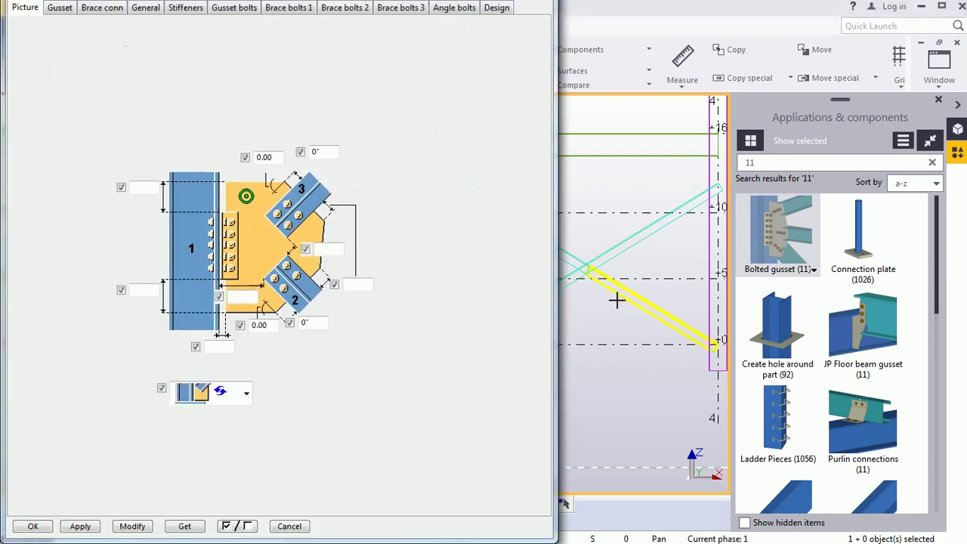
Step: Apply the bolted gusset at the brace crossing, with the continuous brace as main part and both split brace halves as secondaries
{"action": "middle_click_drag", "start_coordinate": [619, 295], "coordinate": [670, 317]}
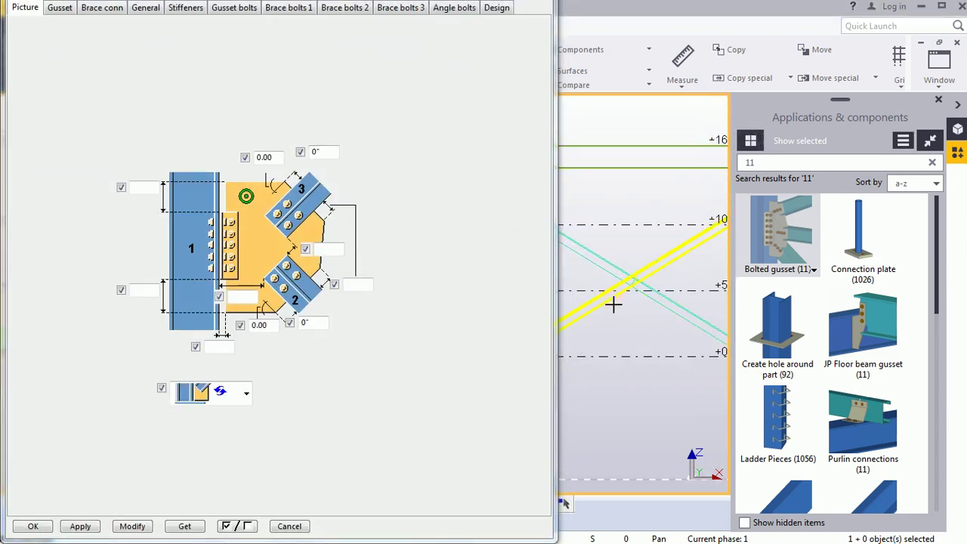
{"action": "scroll", "coordinate": [613, 308], "scroll_direction": "up", "scroll_amount": 2}
{"action": "scroll", "coordinate": [614, 308], "scroll_direction": "up", "scroll_amount": 1}
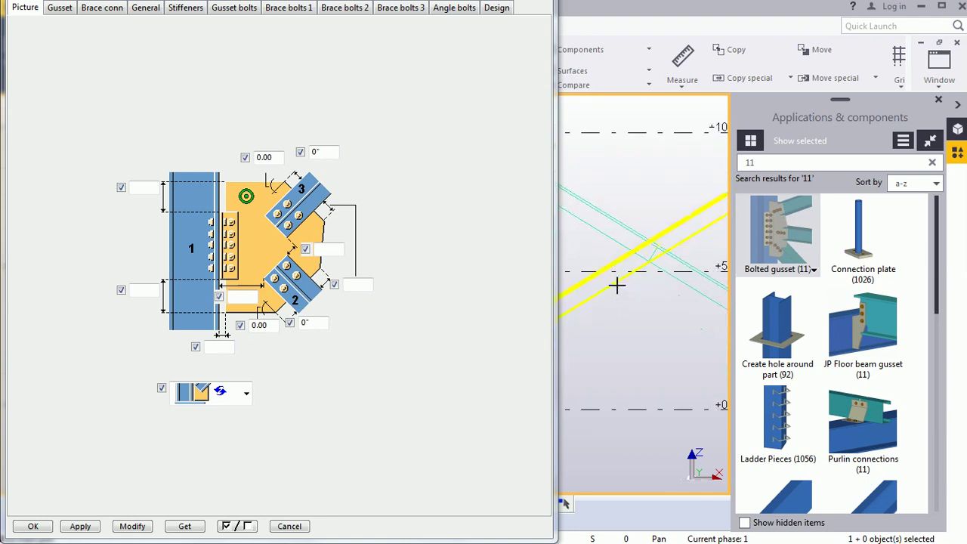
{"action": "left_click", "coordinate": [617, 284]}
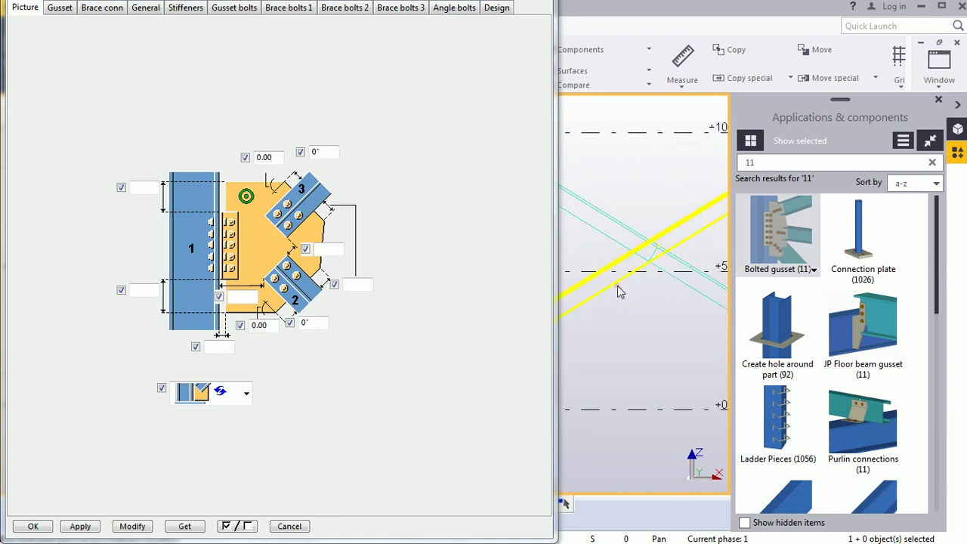
{"action": "left_click", "coordinate": [620, 227]}
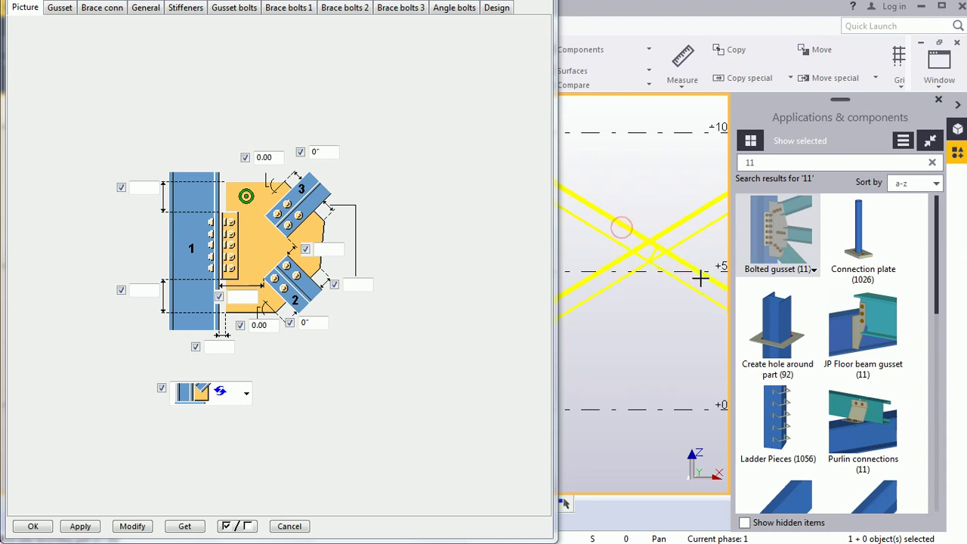
{"action": "middle_click", "coordinate": [642, 199]}
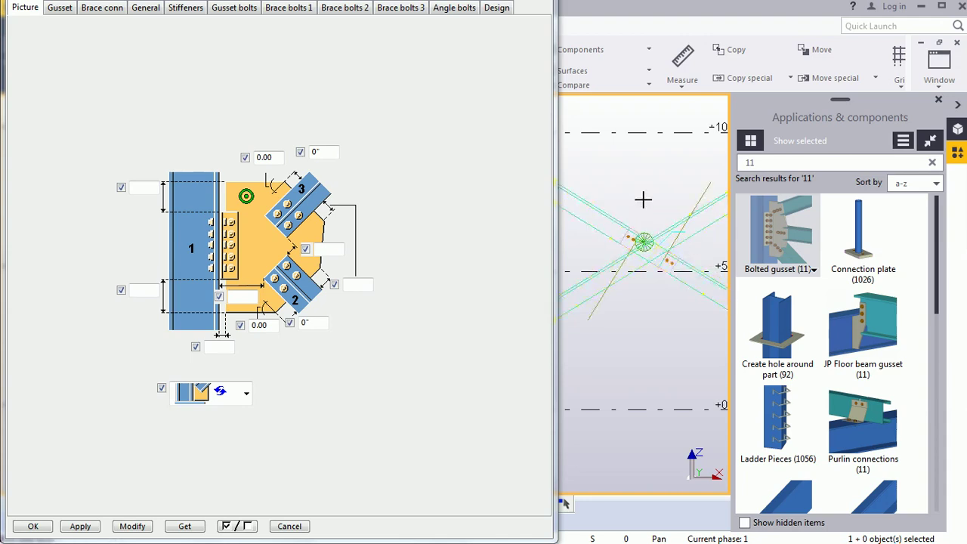
{"action": "right_click", "coordinate": [643, 198]}
{"action": "left_click", "coordinate": [668, 209]}
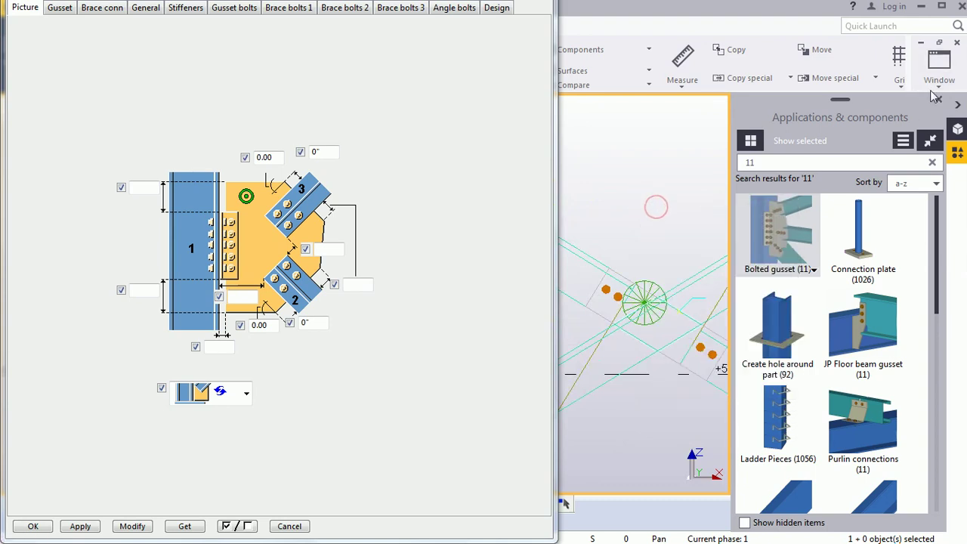
{"action": "left_click", "coordinate": [938, 99]}
{"action": "scroll", "coordinate": [740, 197], "scroll_direction": "down", "scroll_amount": 3}
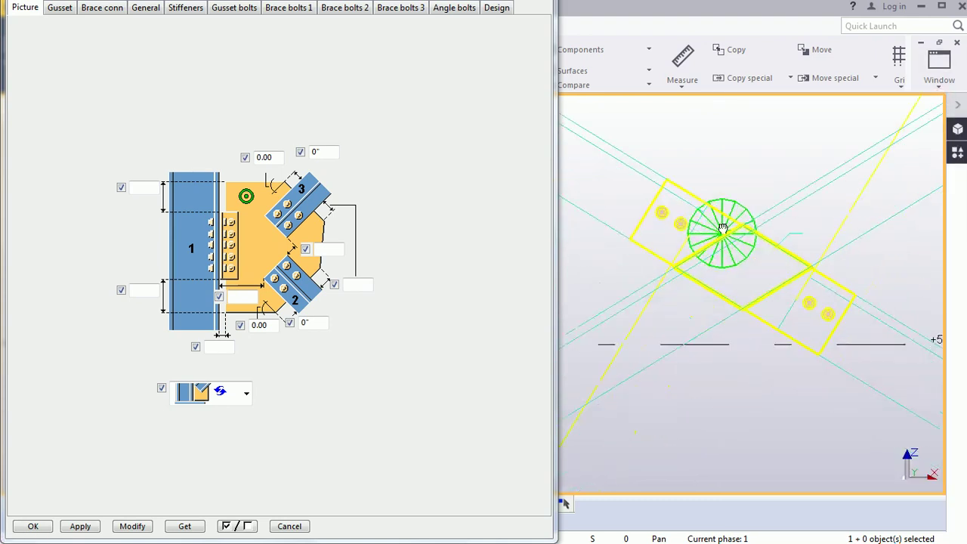
Step: Set the gusset plate's edge offset along braces 2 and 3 to 1" each and update the selected connection
{"action": "right_click", "coordinate": [733, 179]}
{"action": "left_click", "coordinate": [754, 187]}
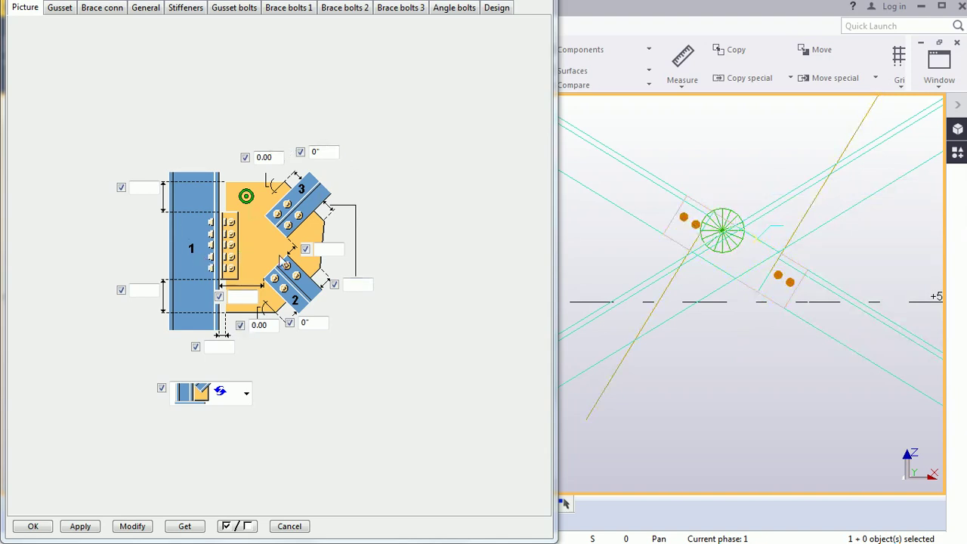
{"action": "scroll", "coordinate": [744, 223], "scroll_direction": "up", "scroll_amount": 4}
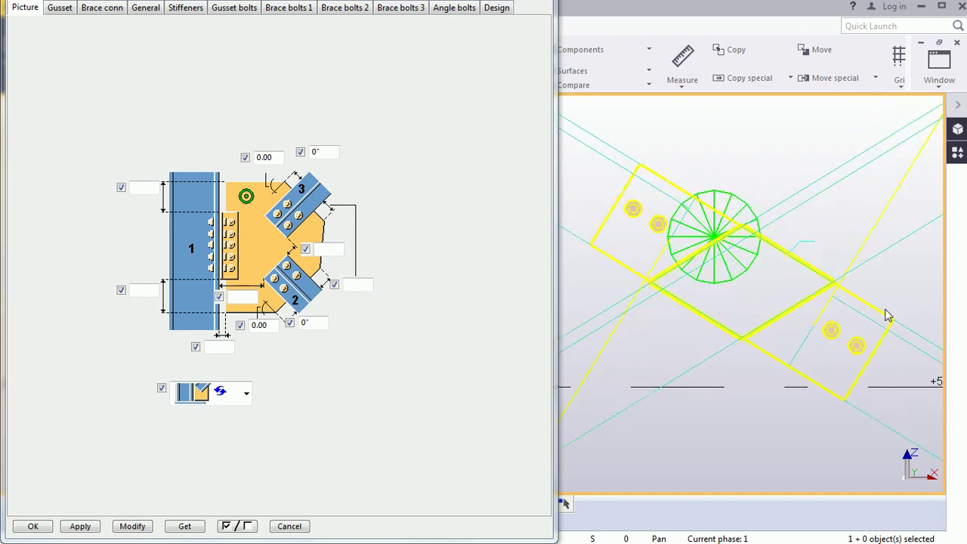
{"action": "scroll", "coordinate": [759, 355], "scroll_direction": "down", "scroll_amount": 2}
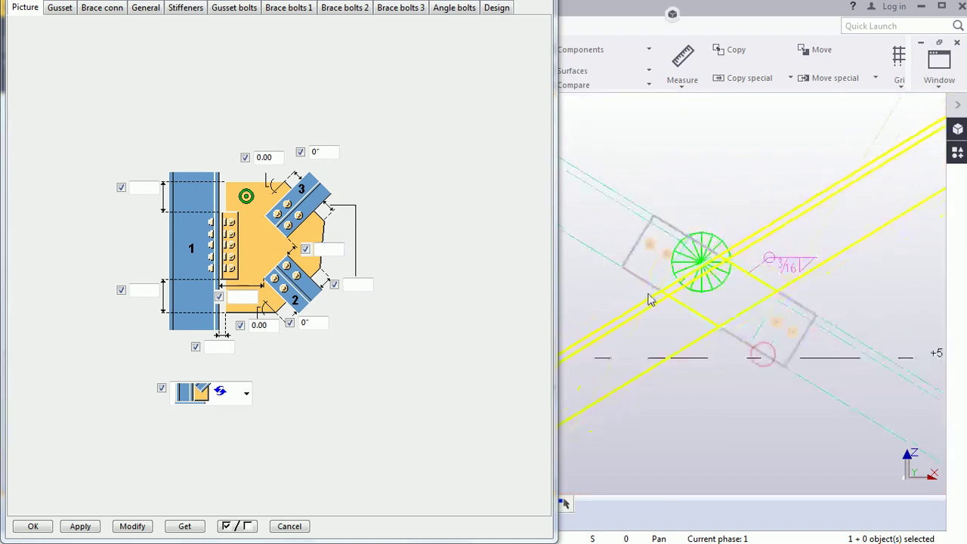
{"action": "left_click", "coordinate": [325, 324]}
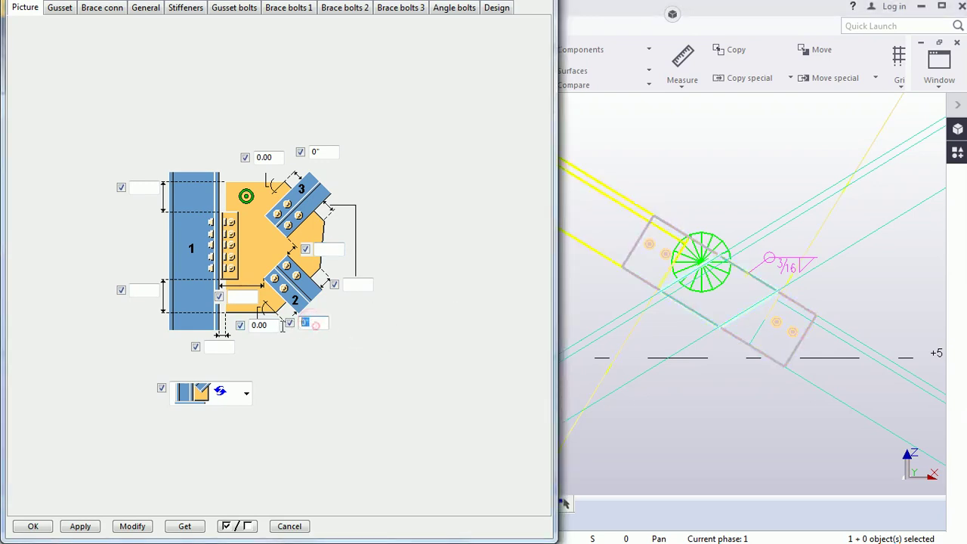
{"action": "double_click", "coordinate": [311, 324]}
{"action": "double_click", "coordinate": [330, 151]}
{"action": "type", "text": "1"}
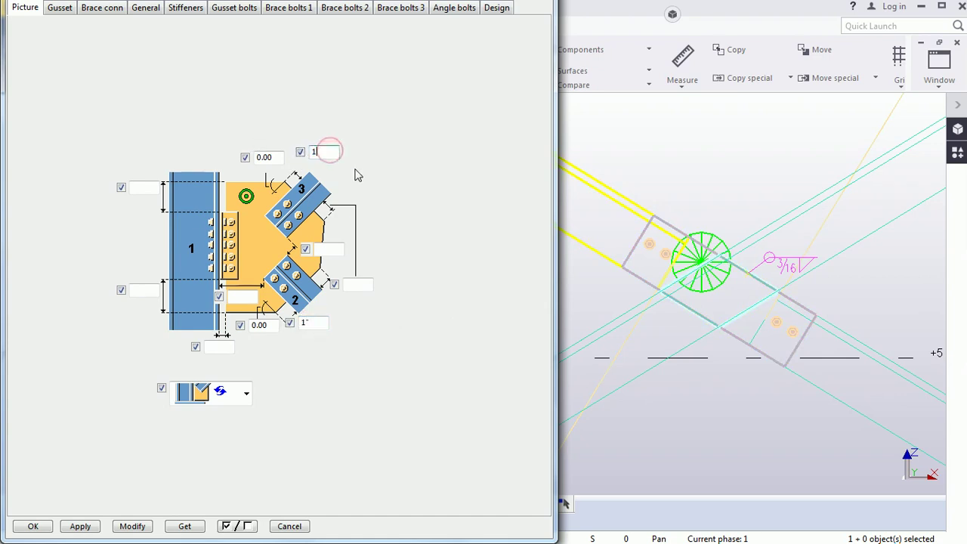
{"action": "left_click", "coordinate": [656, 219]}
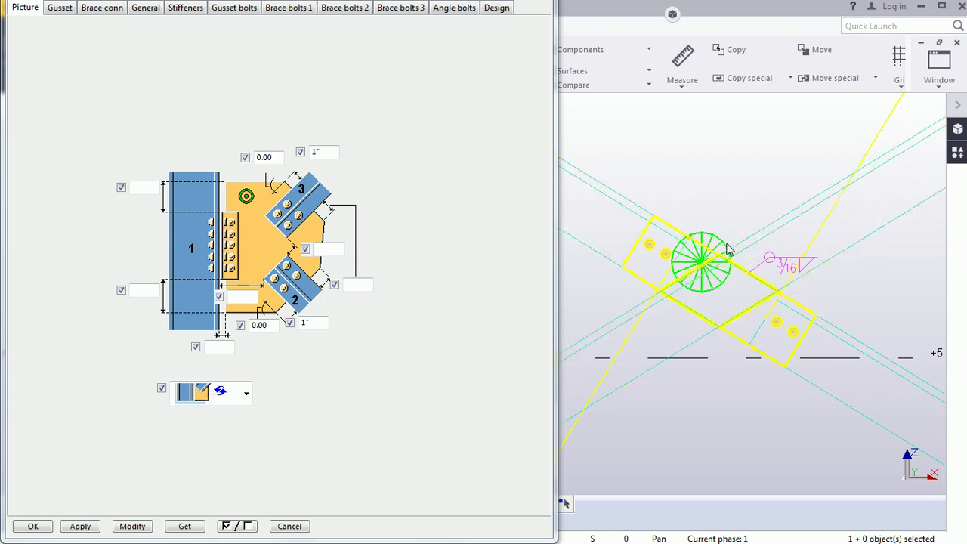
{"action": "left_click", "coordinate": [134, 527]}
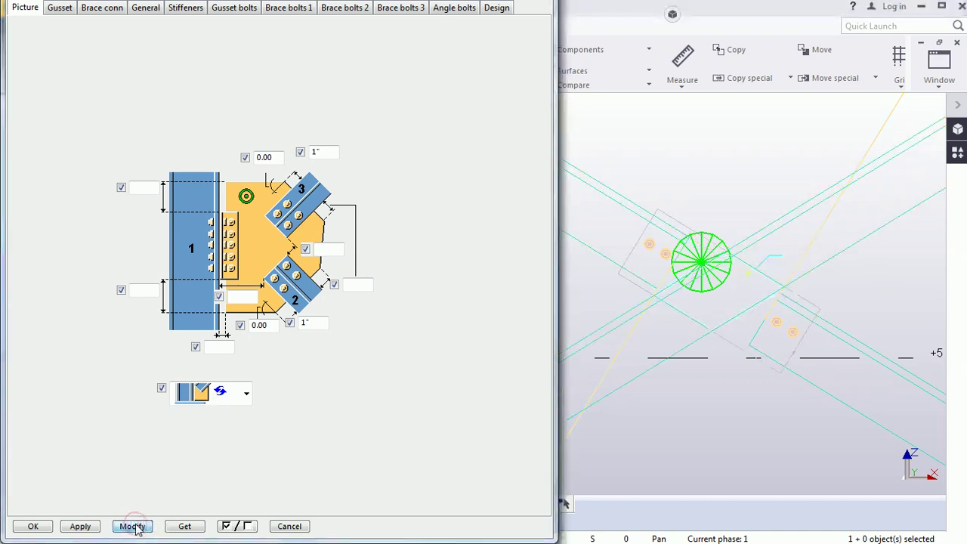
Step: Measure the gusset plate's overhang beyond both edges of the split brace half coming from grid 3
{"action": "left_click", "coordinate": [685, 82]}
{"action": "left_click", "coordinate": [699, 105]}
{"action": "scroll", "coordinate": [652, 225], "scroll_direction": "up", "scroll_amount": 5}
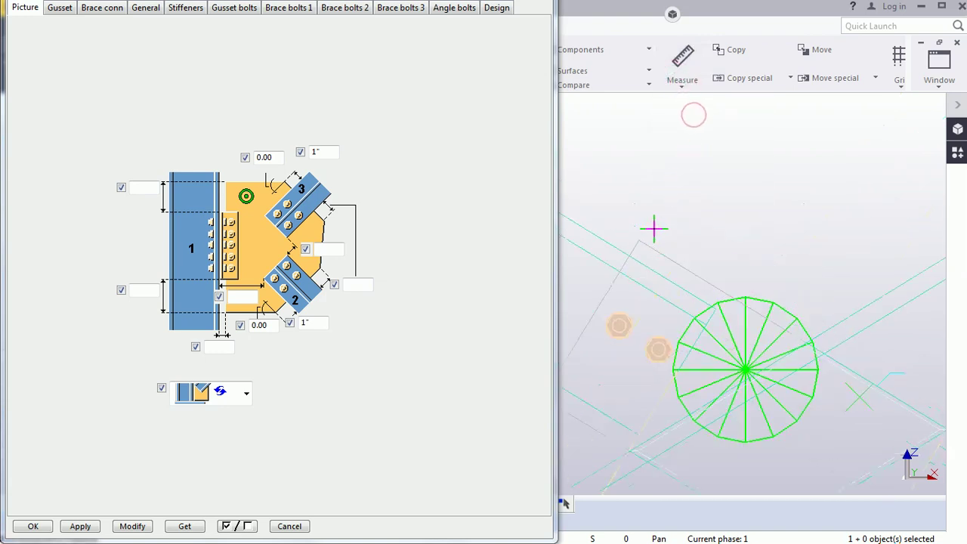
{"action": "left_click", "coordinate": [634, 249]}
{"action": "left_click", "coordinate": [656, 243]}
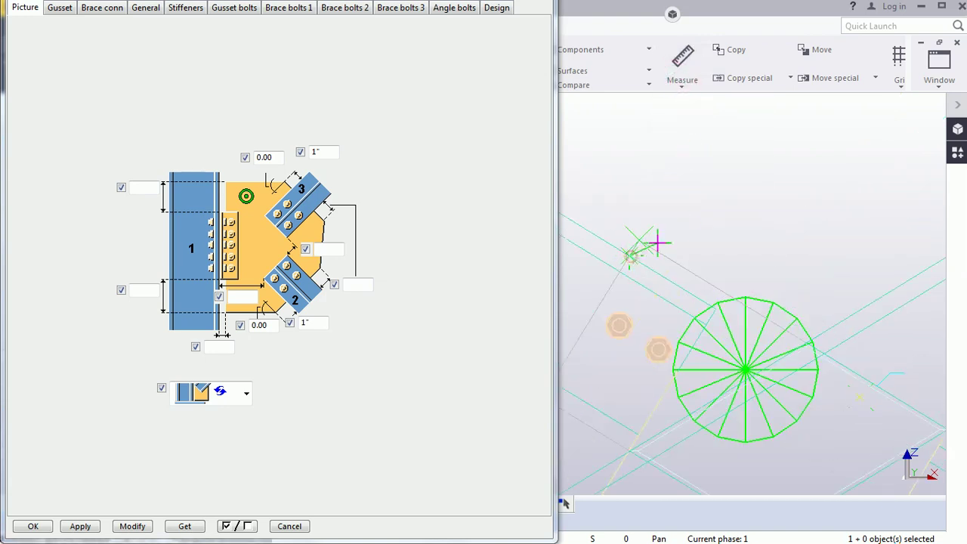
{"action": "scroll", "coordinate": [632, 340], "scroll_direction": "down", "scroll_amount": 2}
{"action": "scroll", "coordinate": [695, 296], "scroll_direction": "down", "scroll_amount": 2}
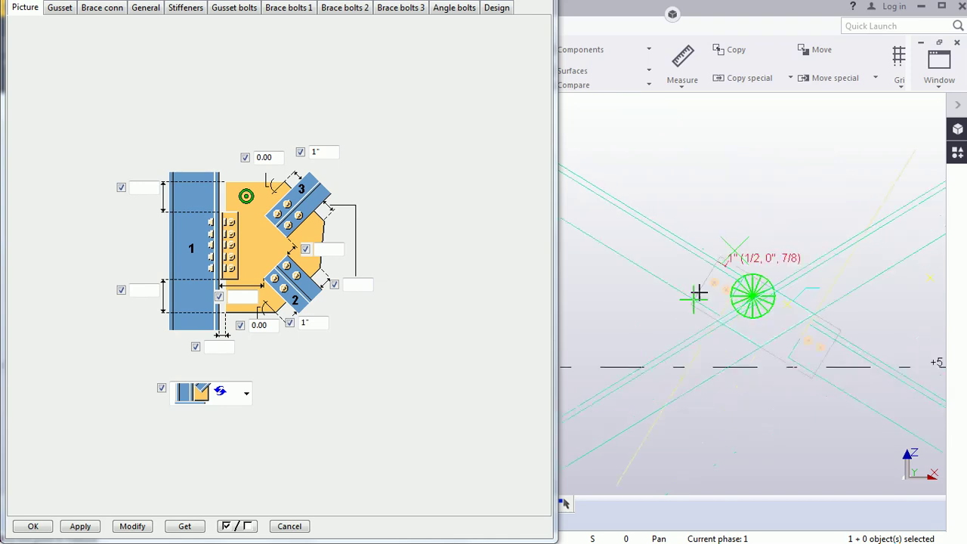
{"action": "scroll", "coordinate": [687, 309], "scroll_direction": "up", "scroll_amount": 3}
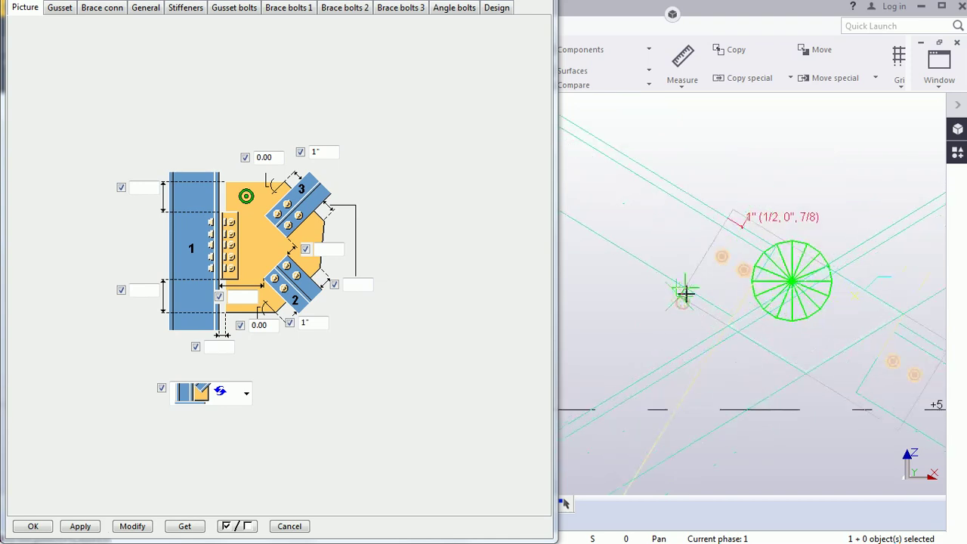
{"action": "left_click", "coordinate": [681, 292]}
{"action": "left_click", "coordinate": [630, 282]}
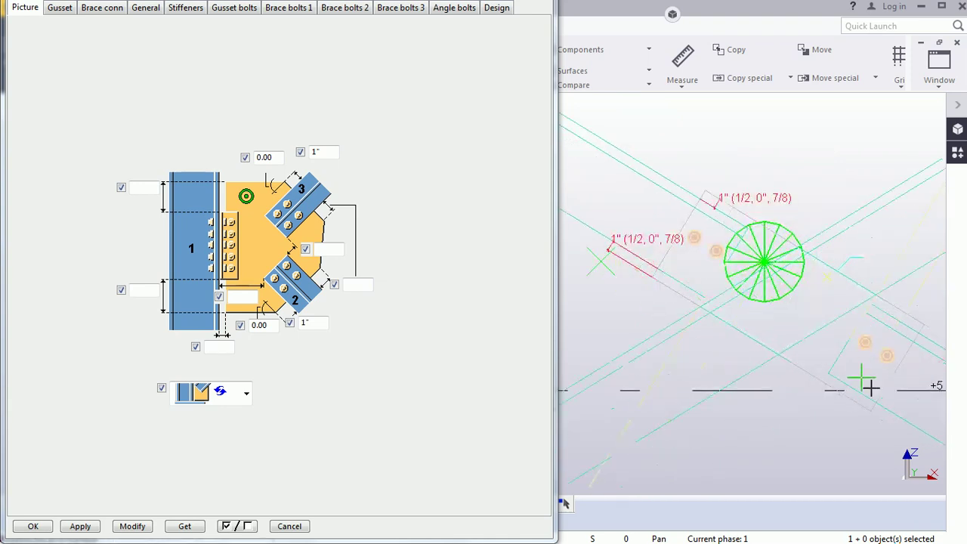
Step: Measure the gusset's overhang beyond both edges of the other split brace half and clear the measurements by redrawing the view
{"action": "middle_click_drag", "start_coordinate": [864, 384], "coordinate": [748, 320]}
{"action": "scroll", "coordinate": [799, 372], "scroll_direction": "up", "scroll_amount": 2}
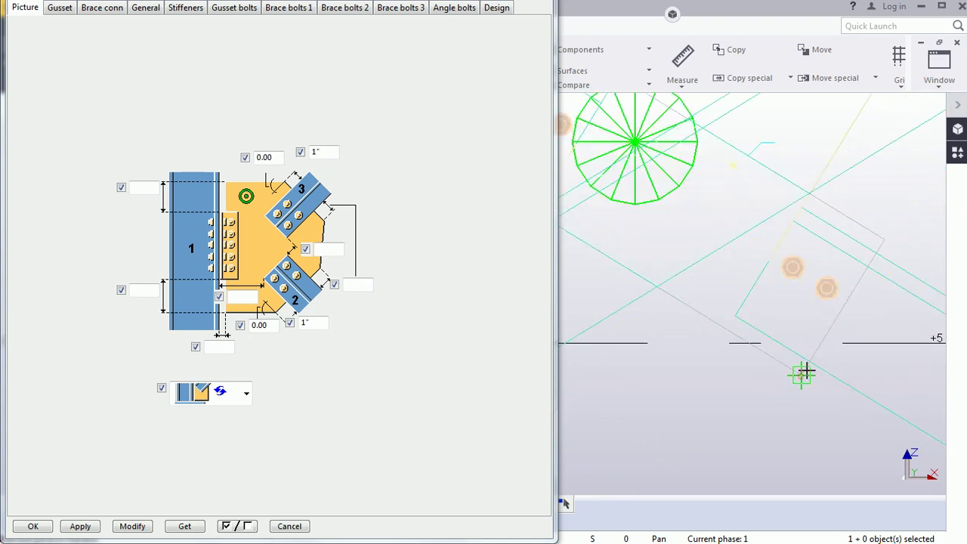
{"action": "left_click", "coordinate": [805, 371]}
{"action": "left_click", "coordinate": [807, 369]}
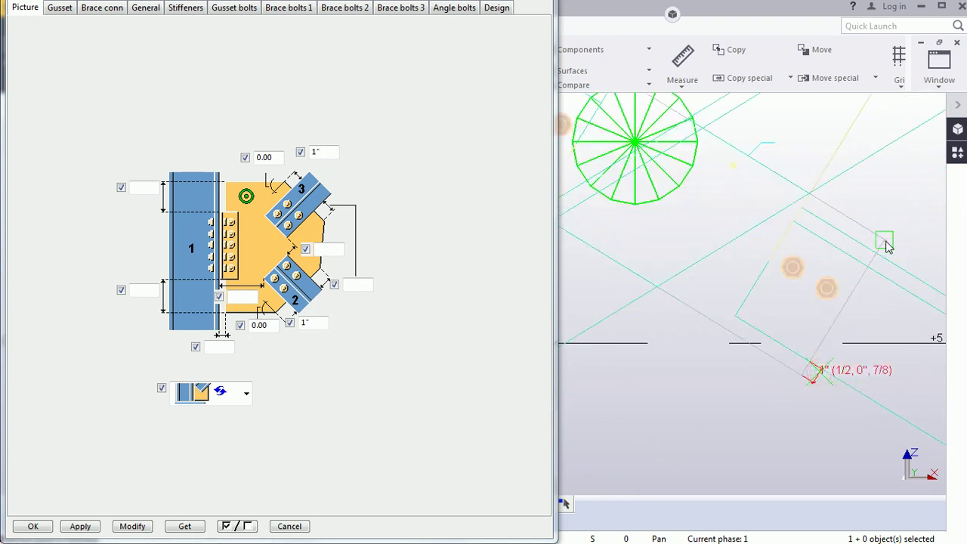
{"action": "left_click", "coordinate": [876, 256]}
{"action": "scroll", "coordinate": [859, 274], "scroll_direction": "down", "scroll_amount": 5}
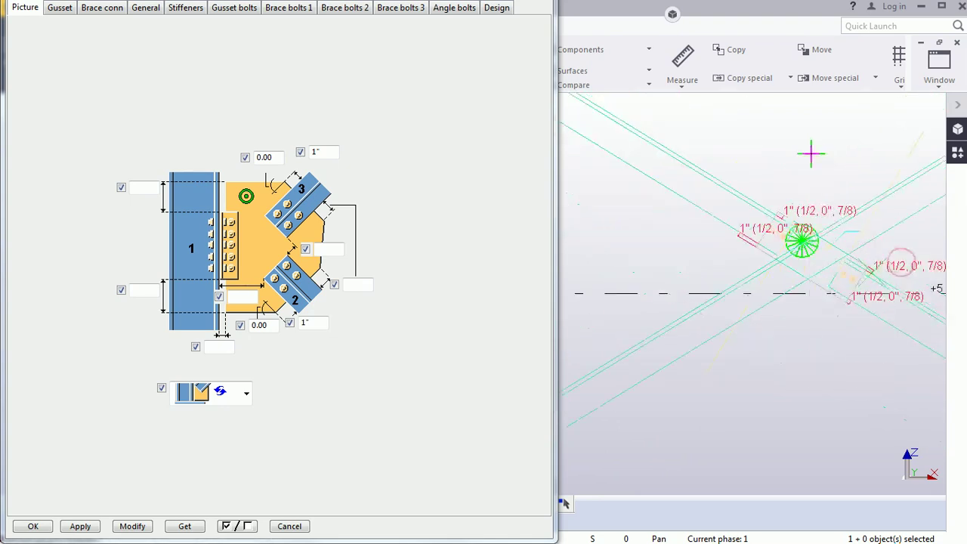
{"action": "right_click", "coordinate": [810, 154]}
{"action": "left_click", "coordinate": [823, 158]}
{"action": "right_click", "coordinate": [814, 163]}
{"action": "left_click", "coordinate": [822, 252]}
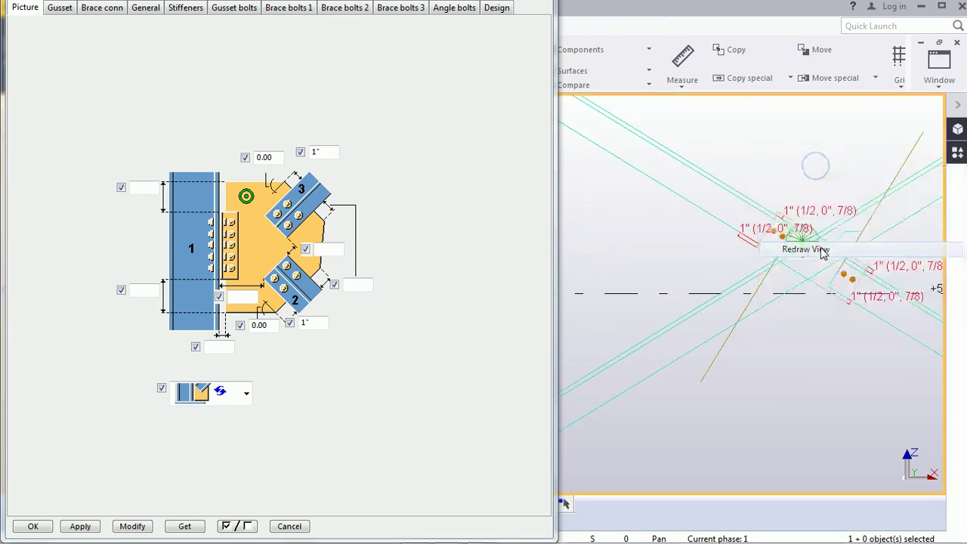
Step: Set the gusset corner angles at braces 2 and 3 to 25 and update the selected connection
{"action": "scroll", "coordinate": [704, 238], "scroll_direction": "up", "scroll_amount": 4}
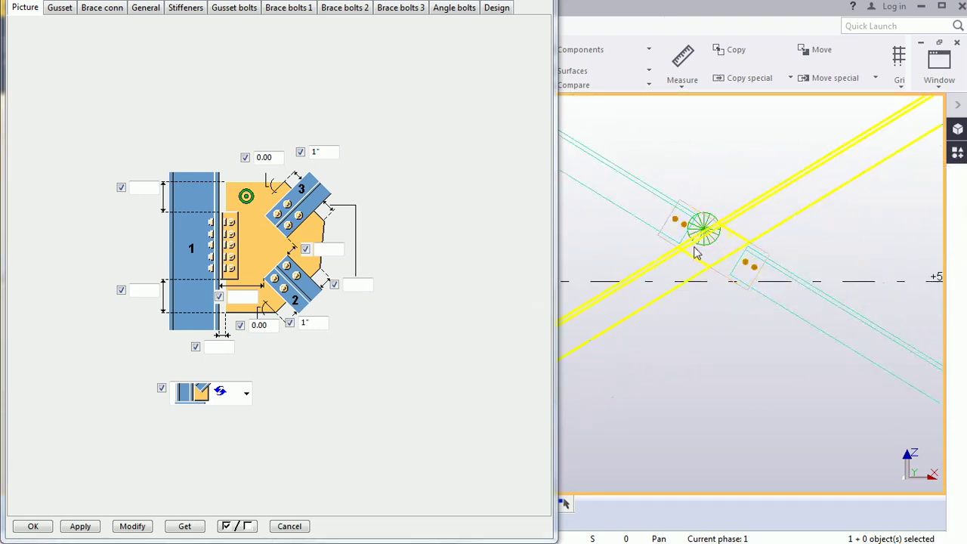
{"action": "scroll", "coordinate": [697, 255], "scroll_direction": "up", "scroll_amount": 2}
{"action": "left_click", "coordinate": [657, 246]}
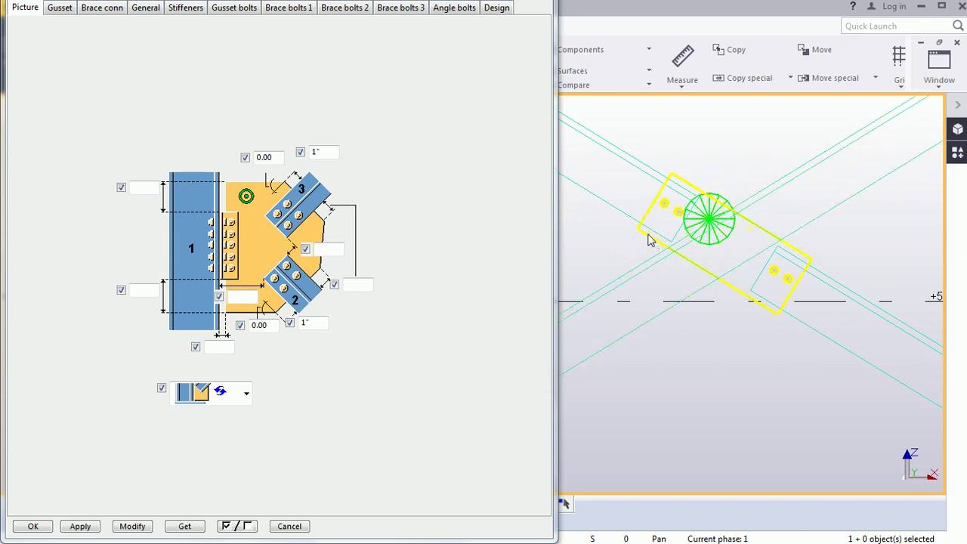
{"action": "scroll", "coordinate": [654, 243], "scroll_direction": "up", "scroll_amount": 2}
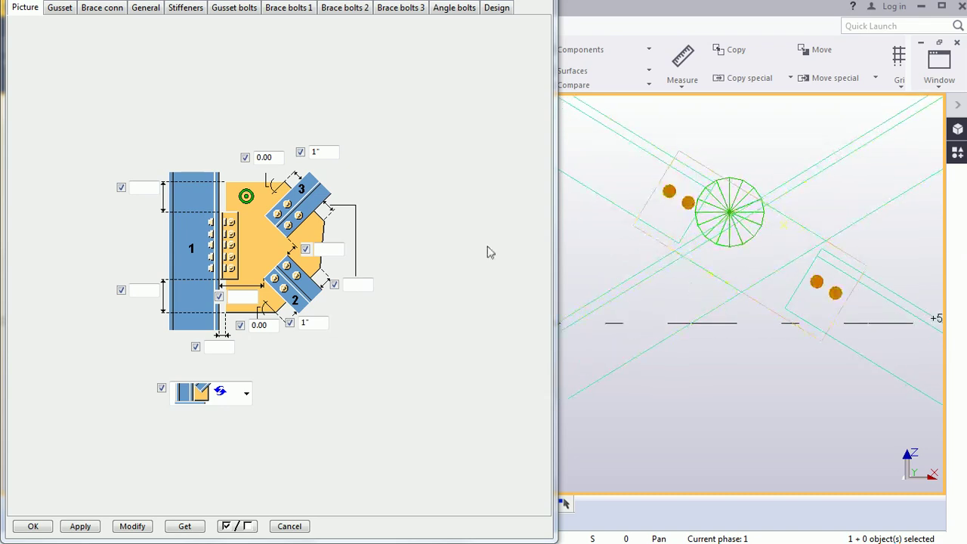
{"action": "left_click", "coordinate": [279, 324]}
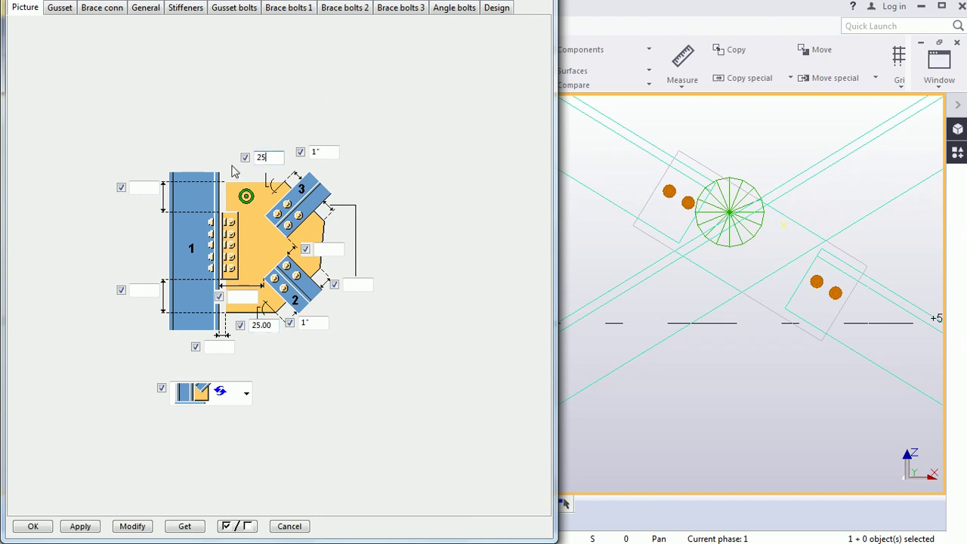
{"action": "left_click", "coordinate": [774, 182]}
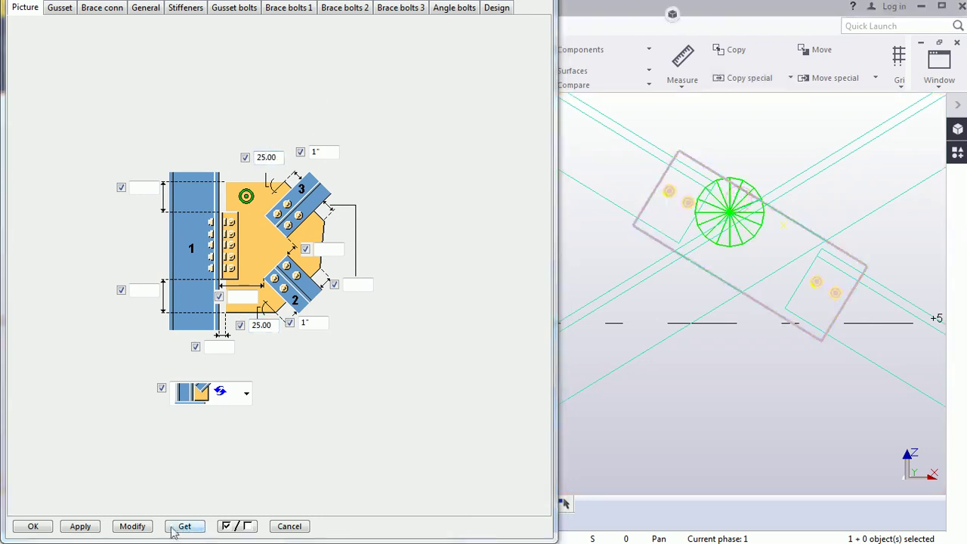
{"action": "left_click", "coordinate": [133, 527]}
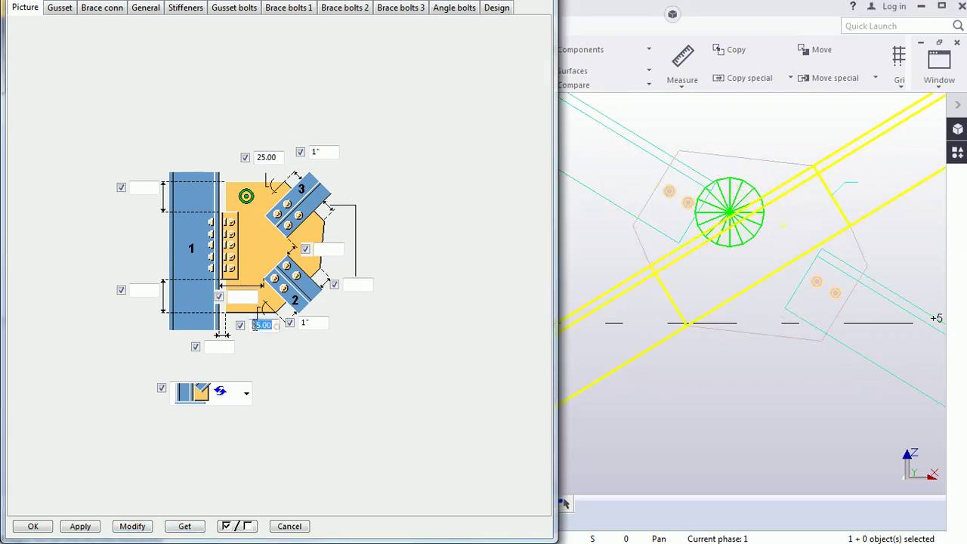
Step: Set the gusset corner angles at braces 2 and 3 to 20, update the connection and redraw the view
{"action": "left_click_drag", "start_coordinate": [253, 325], "coordinate": [236, 334]}
{"action": "left_click_drag", "start_coordinate": [260, 156], "coordinate": [278, 155]}
{"action": "key", "text": "BackSpace"}
{"action": "type", "text": "0"}
{"action": "left_click", "coordinate": [753, 203]}
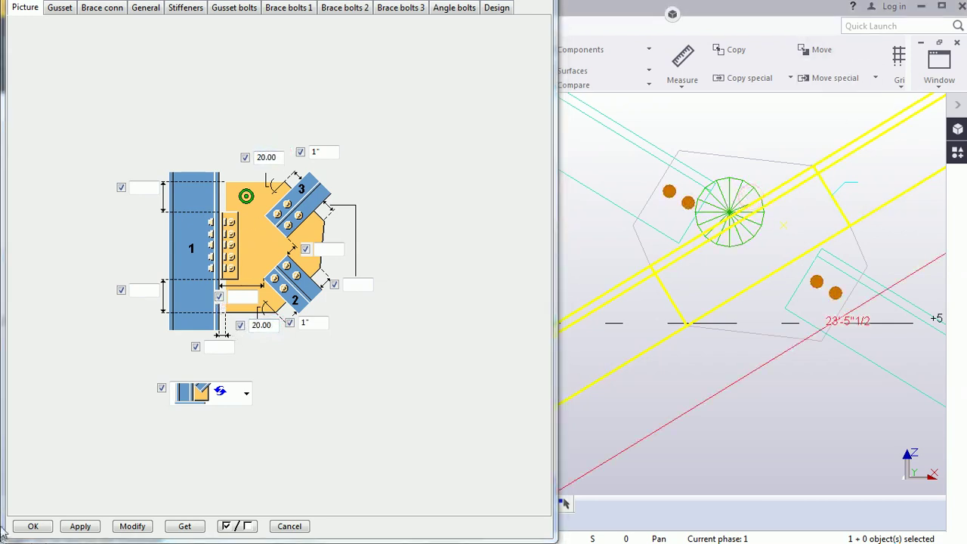
{"action": "left_click", "coordinate": [131, 526]}
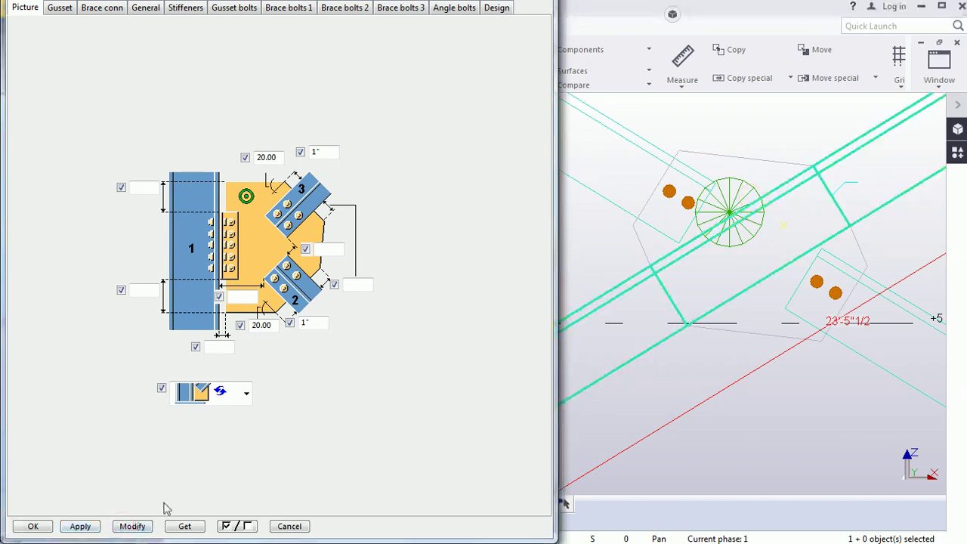
{"action": "left_click", "coordinate": [134, 526]}
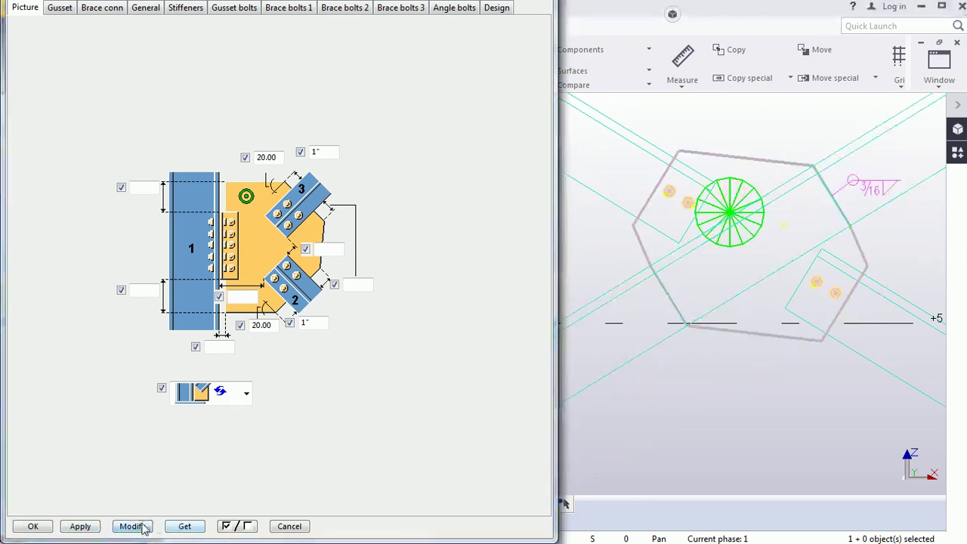
{"action": "right_click", "coordinate": [758, 137]}
{"action": "left_click", "coordinate": [797, 218]}
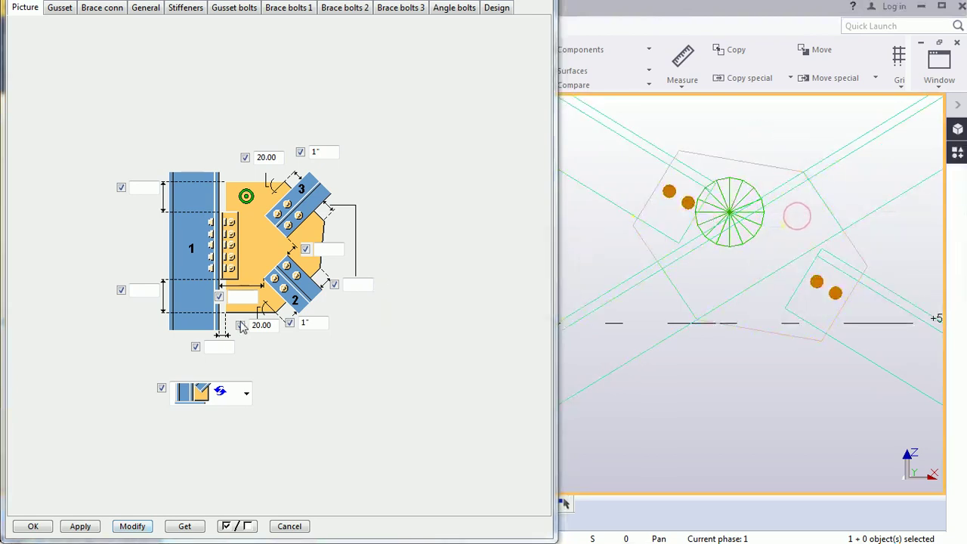
Step: Set the clearance between the main part and the secondary braces to 1" and update the connection
{"action": "left_click", "coordinate": [239, 297]}
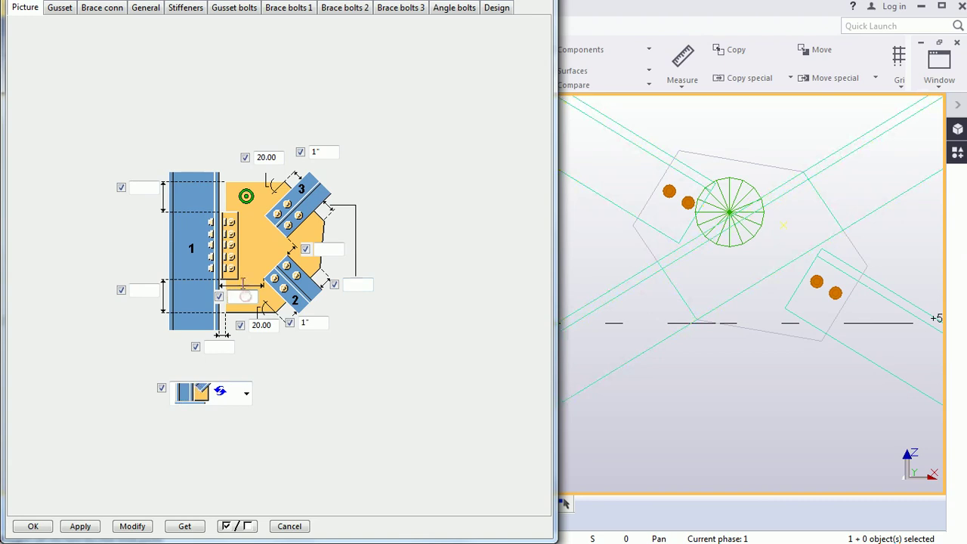
{"action": "type", "text": "1"}
{"action": "left_click", "coordinate": [732, 254]}
{"action": "left_click", "coordinate": [134, 526]}
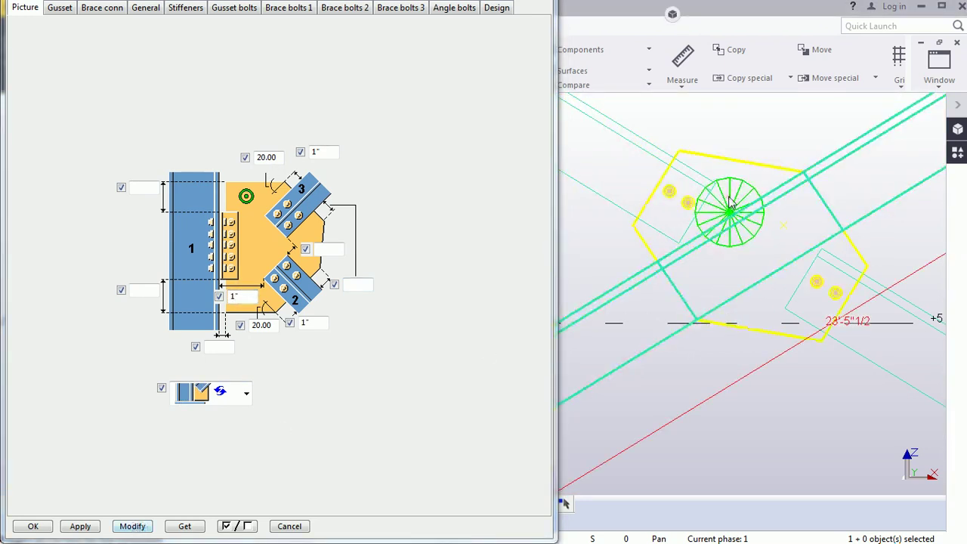
{"action": "left_click", "coordinate": [135, 526]}
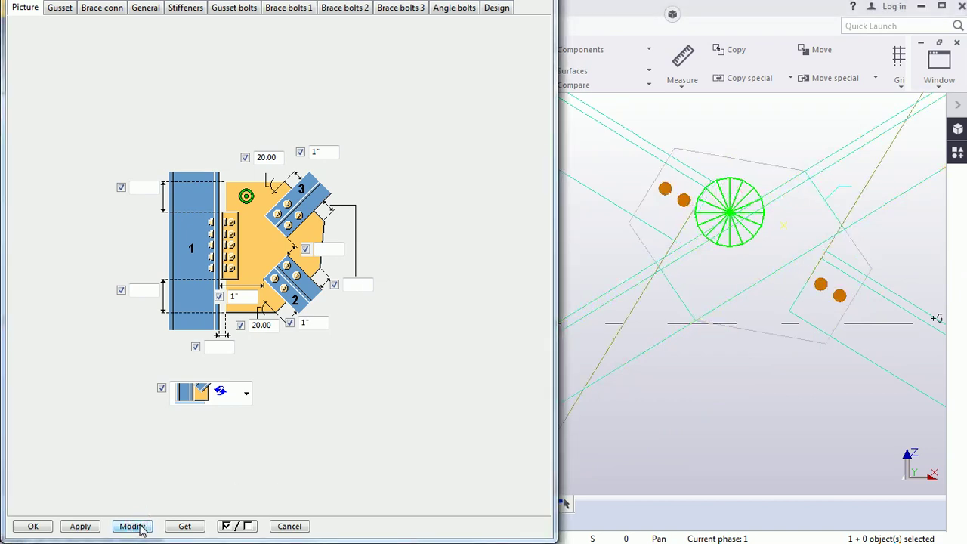
Step: Measure the clearance between the continuous brace and the nearest end corner of each split brace half
{"action": "left_click", "coordinate": [693, 80]}
{"action": "left_click", "coordinate": [699, 107]}
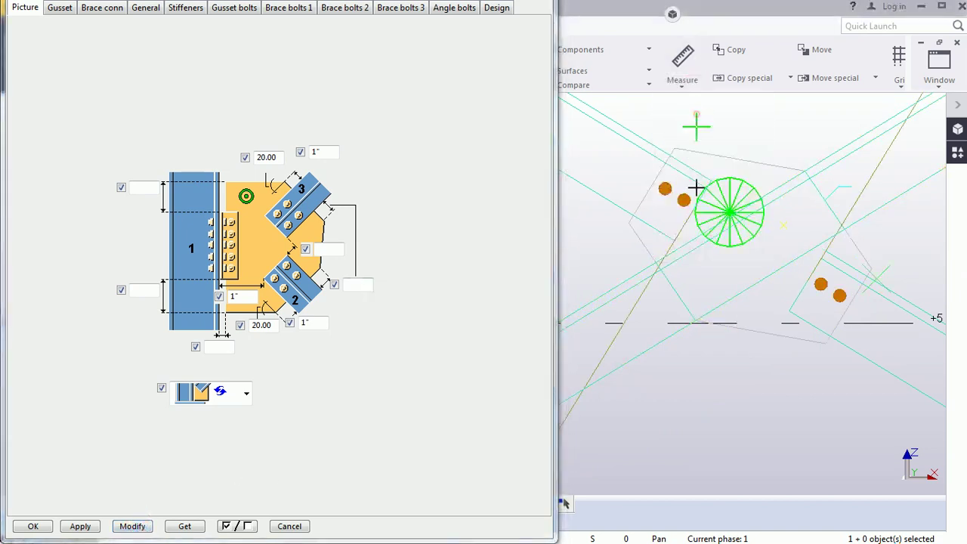
{"action": "scroll", "coordinate": [669, 264], "scroll_direction": "up", "scroll_amount": 3}
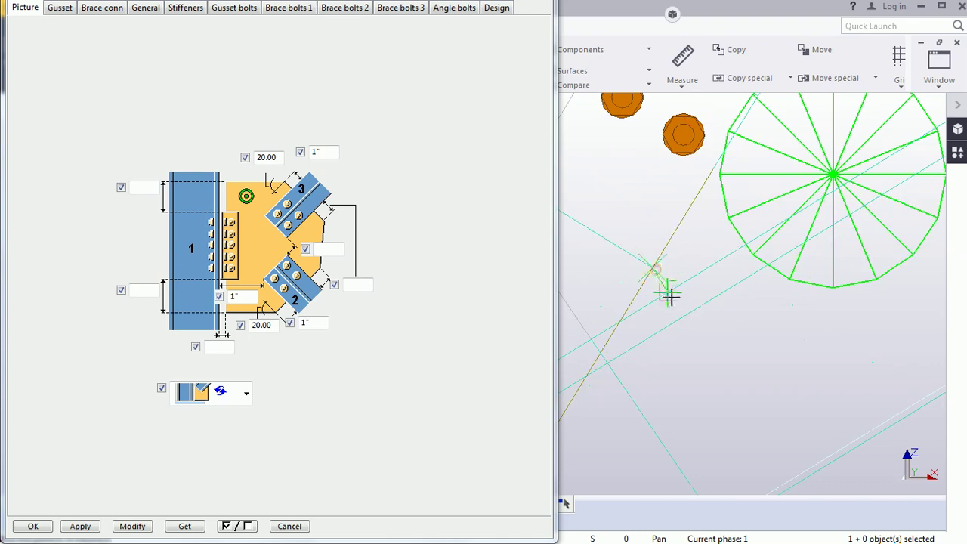
{"action": "left_click", "coordinate": [670, 293]}
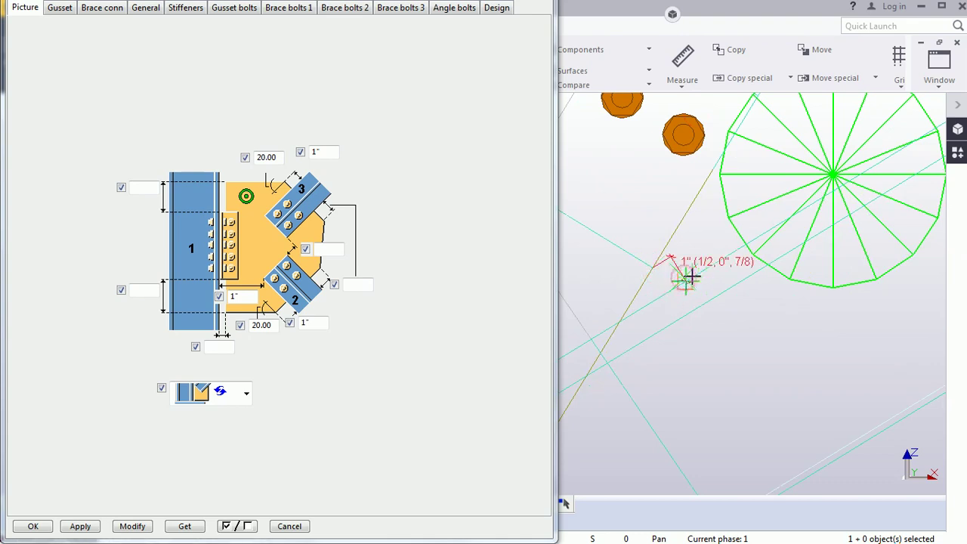
{"action": "scroll", "coordinate": [805, 290], "scroll_direction": "down", "scroll_amount": 4}
{"action": "scroll", "coordinate": [798, 271], "scroll_direction": "up", "scroll_amount": 4}
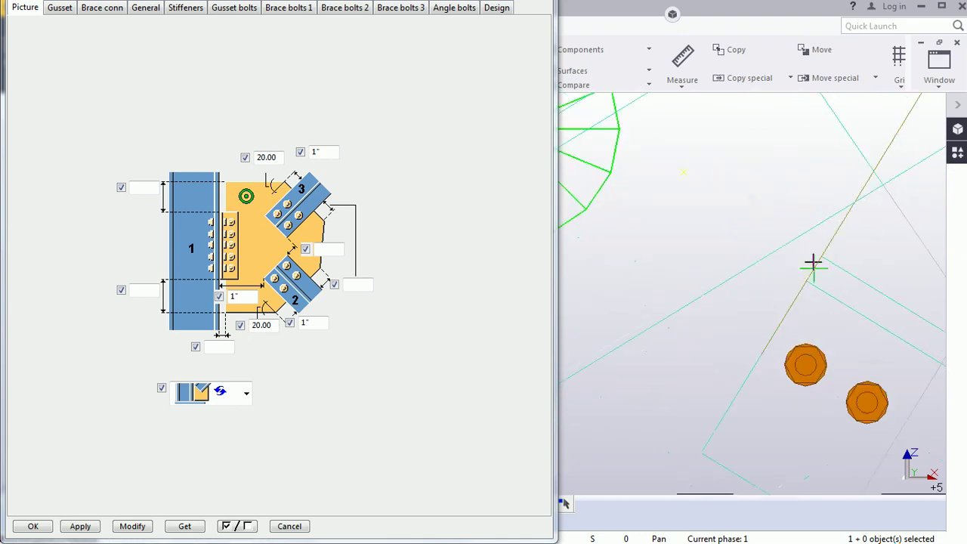
{"action": "left_click", "coordinate": [740, 277]}
{"action": "right_click", "coordinate": [744, 198]}
{"action": "left_click", "coordinate": [783, 212]}
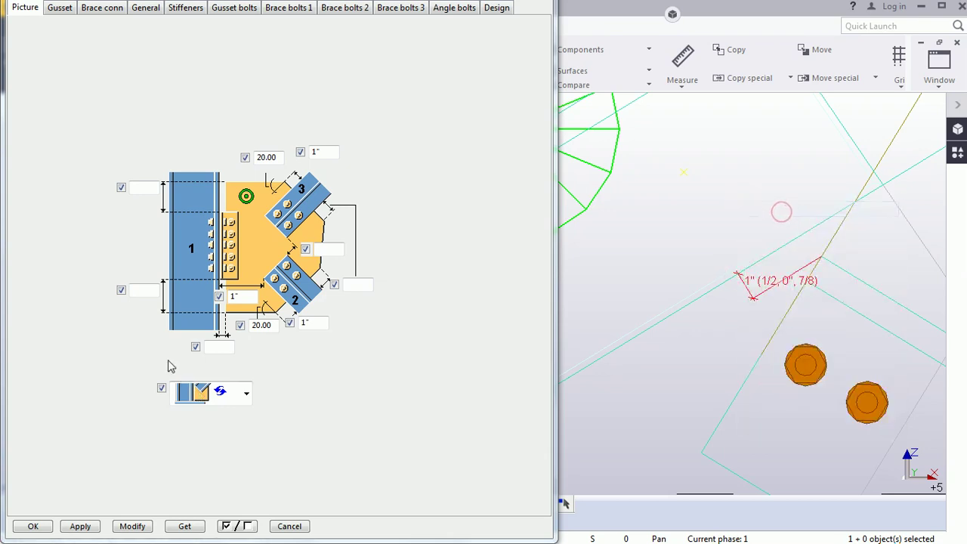
{"action": "scroll", "coordinate": [684, 222], "scroll_direction": "down", "scroll_amount": 4}
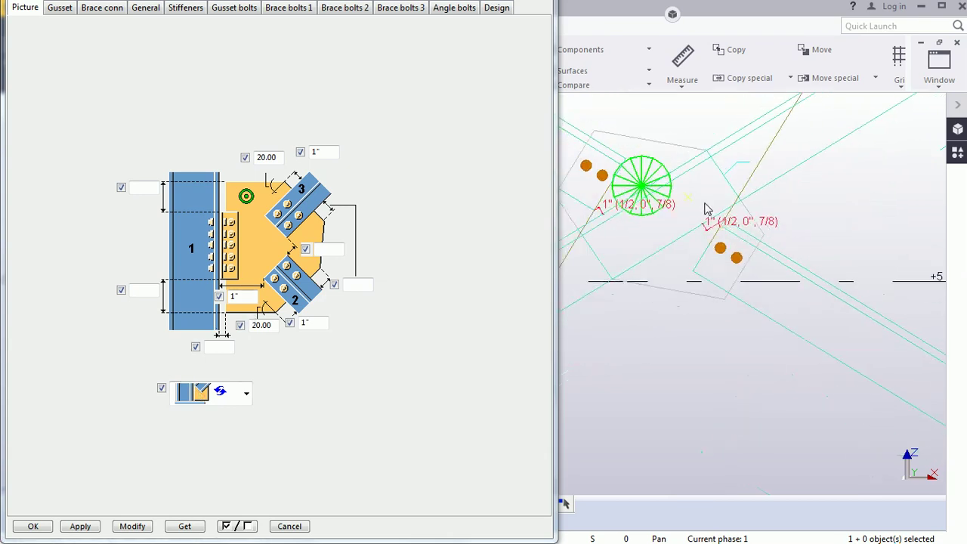
Step: End the distance measurement and redraw the view to clear the temporary dimensions around the gusset
{"action": "right_click", "coordinate": [799, 150]}
{"action": "left_click", "coordinate": [792, 145]}
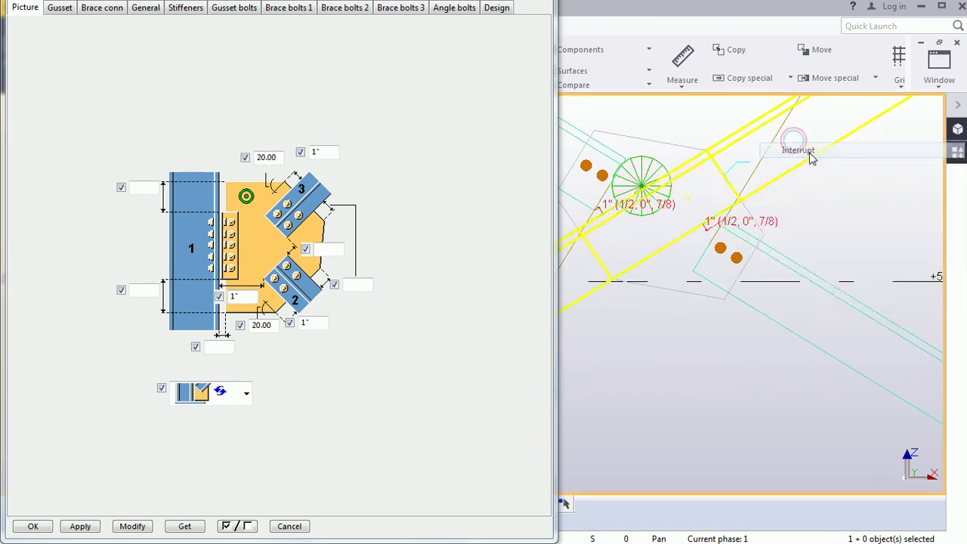
{"action": "right_click", "coordinate": [816, 213]}
{"action": "left_click", "coordinate": [851, 296]}
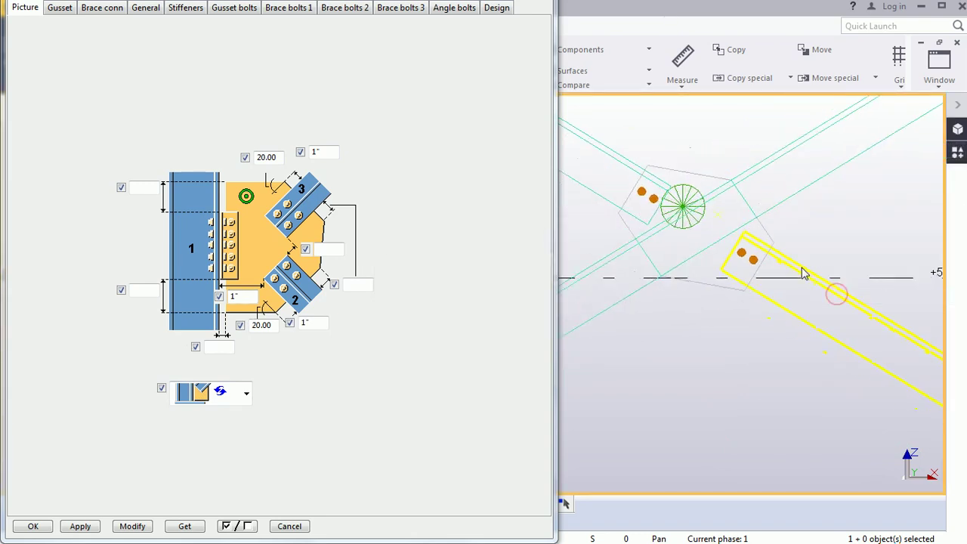
Step: Set the gusset plate thickness to 3/8 and update the selected connection
{"action": "left_click", "coordinate": [59, 9]}
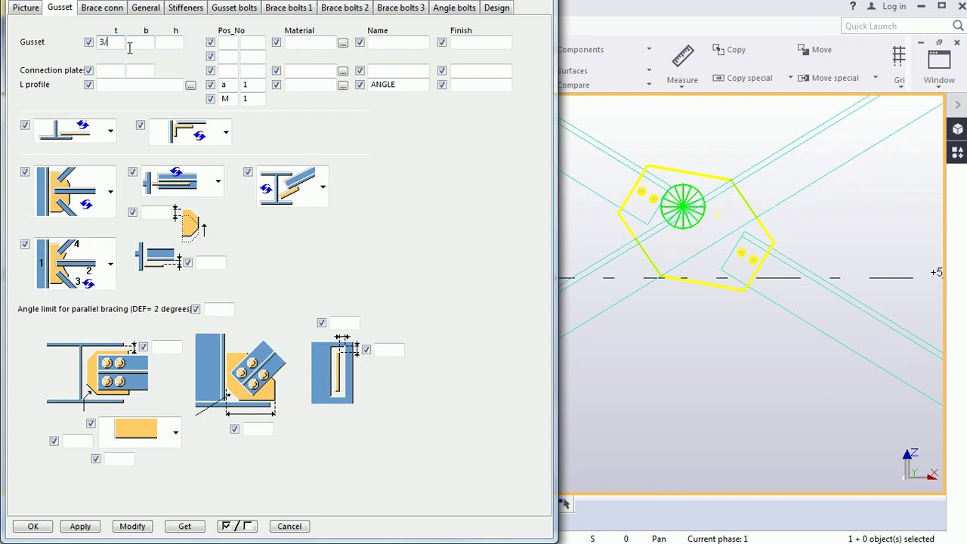
{"action": "left_click", "coordinate": [677, 208]}
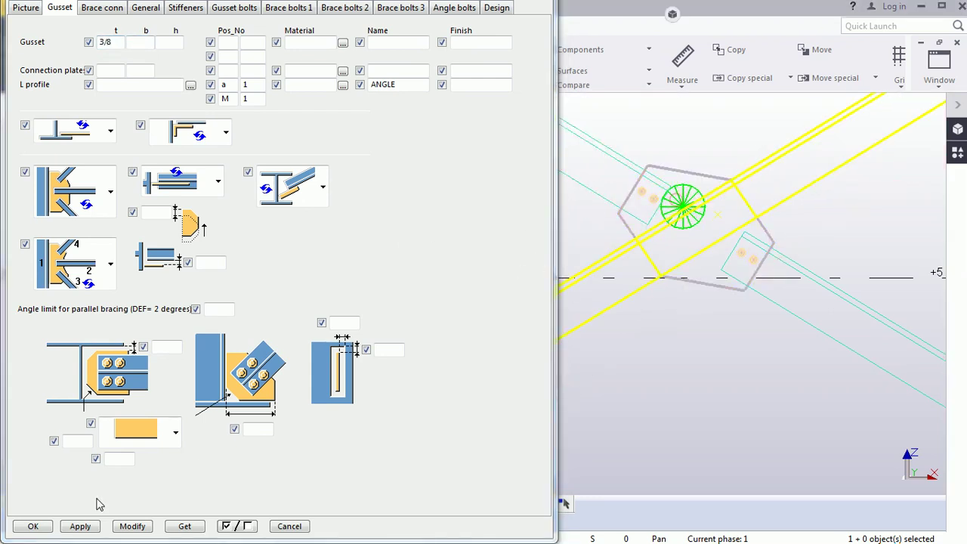
{"action": "left_click", "coordinate": [132, 526]}
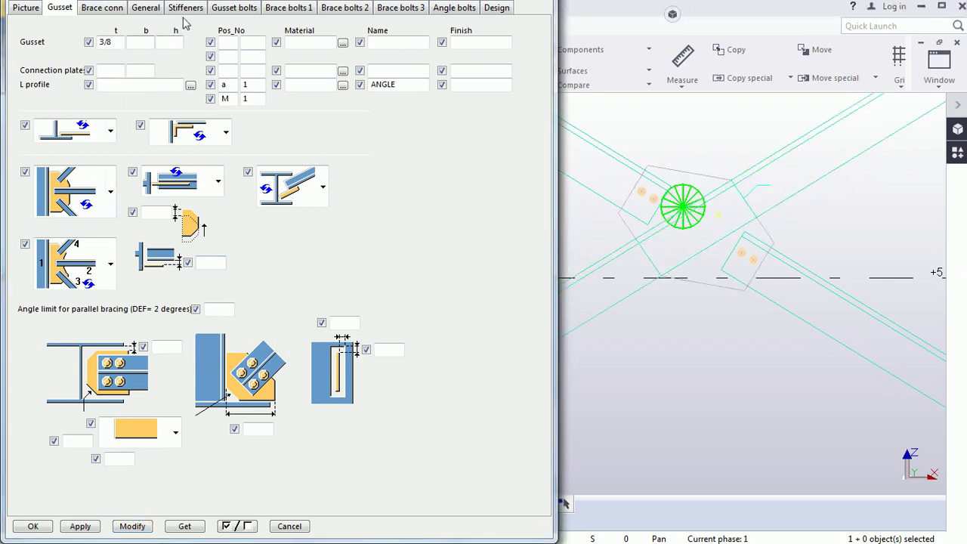
Step: Change the gusset attachment to the main brace to the bolted plate option and update the connection
{"action": "left_click", "coordinate": [249, 9]}
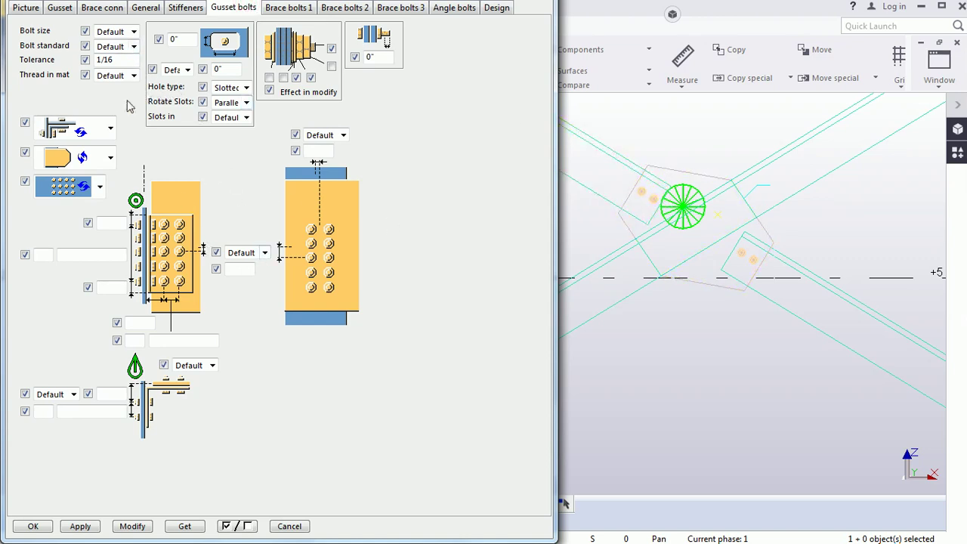
{"action": "left_click", "coordinate": [111, 160]}
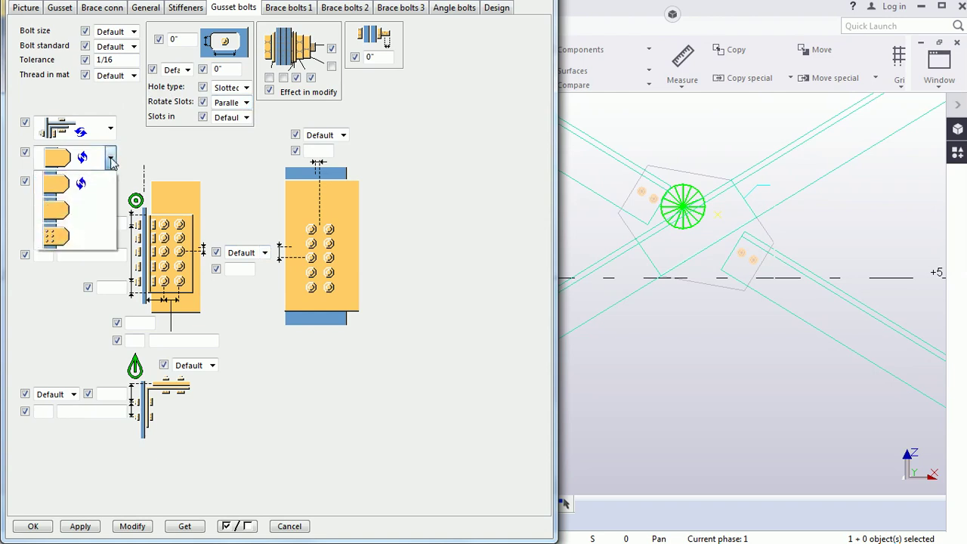
{"action": "left_click", "coordinate": [164, 151]}
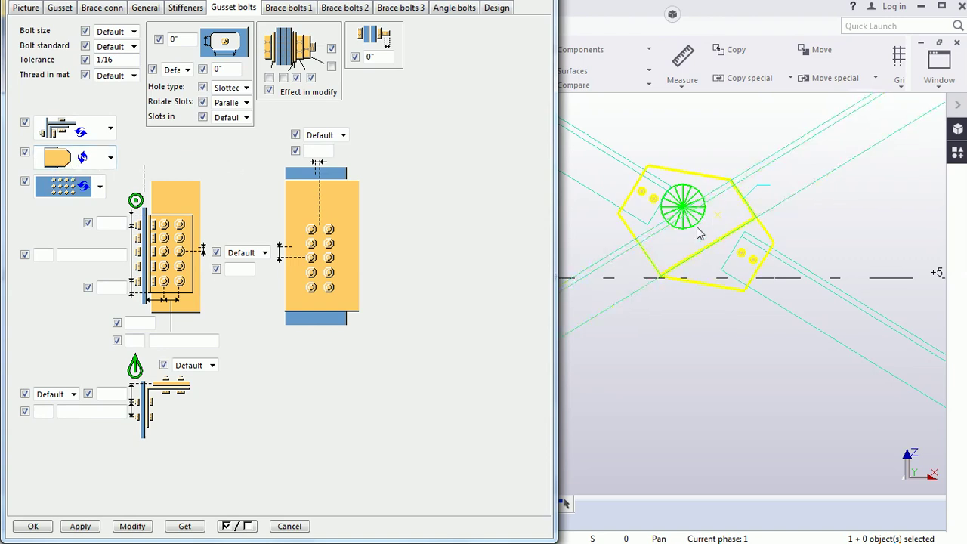
{"action": "left_click", "coordinate": [110, 158]}
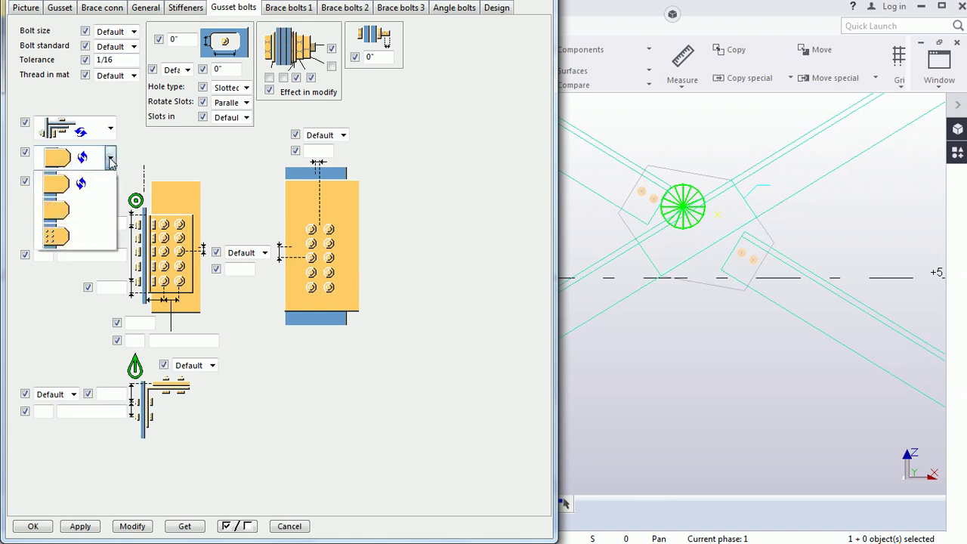
{"action": "left_click", "coordinate": [58, 240]}
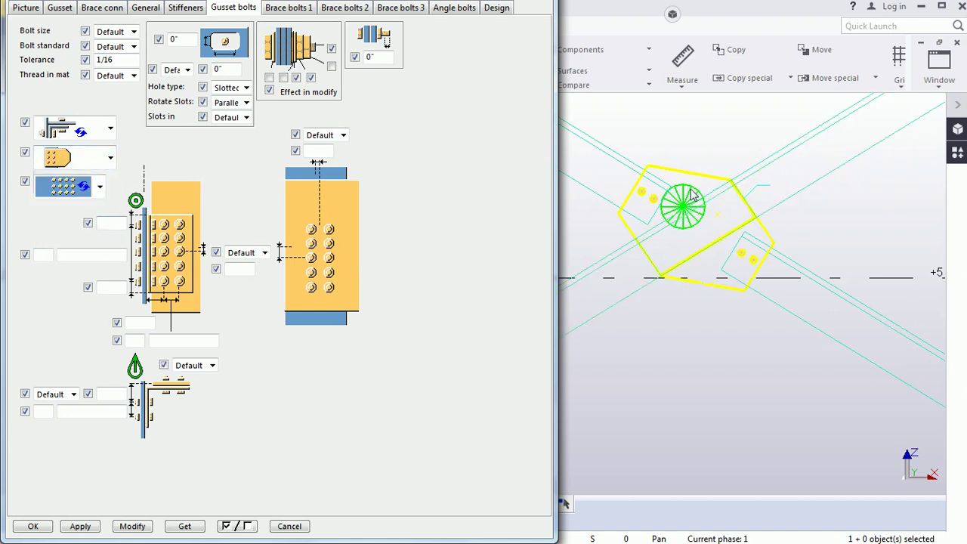
{"action": "left_click", "coordinate": [135, 526]}
Step: Set the gusset bolts to size 7/8 and standard A325N, update the connection and redraw the view
{"action": "left_click", "coordinate": [124, 34]}
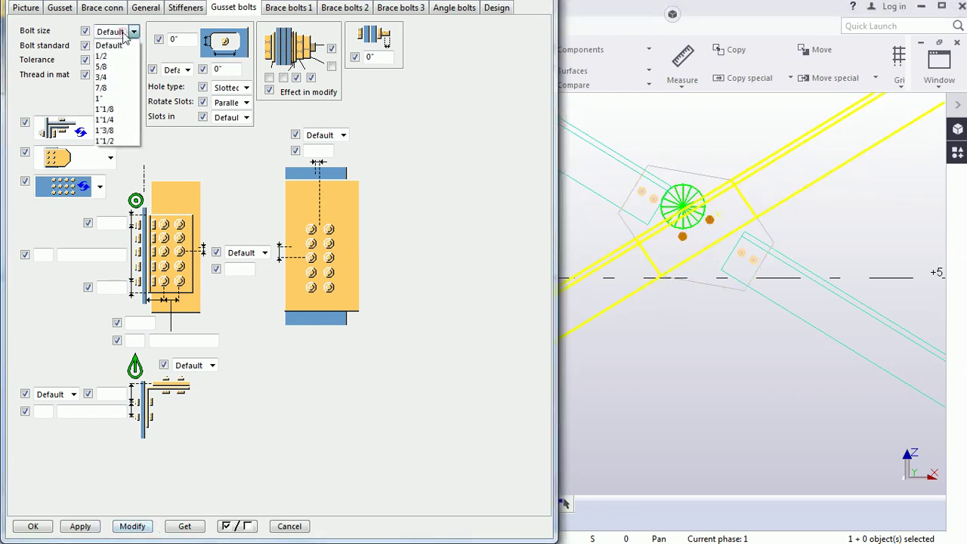
{"action": "left_click", "coordinate": [111, 90]}
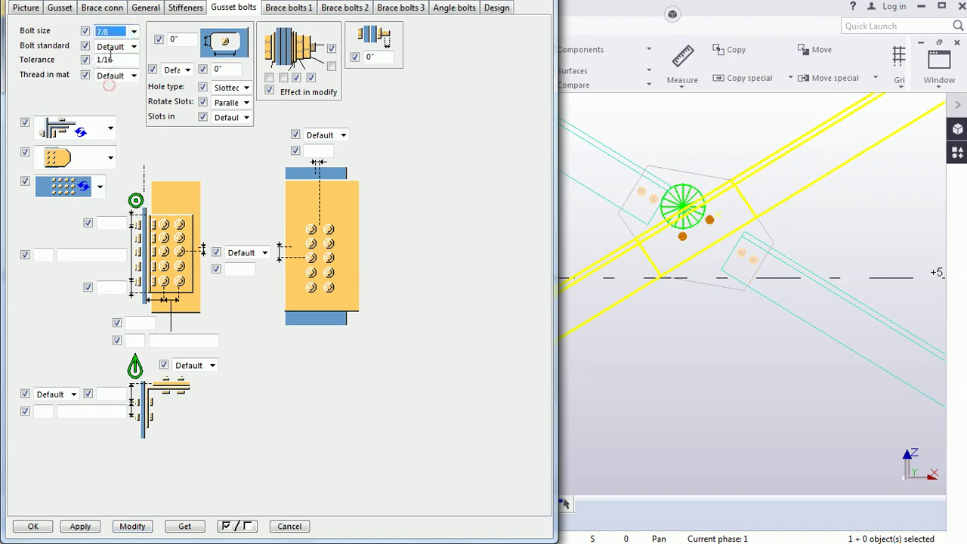
{"action": "left_click", "coordinate": [115, 46]}
{"action": "left_click", "coordinate": [111, 79]}
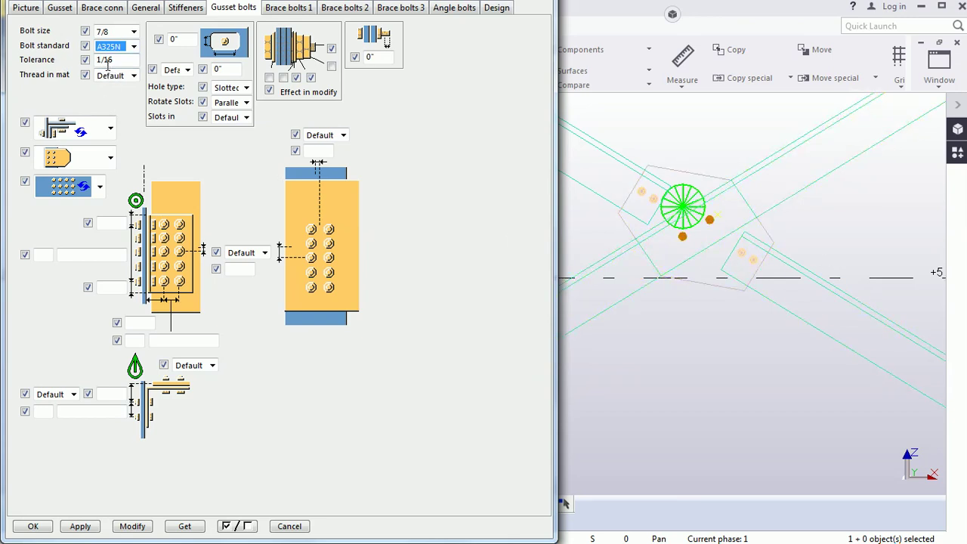
{"action": "left_click", "coordinate": [130, 526]}
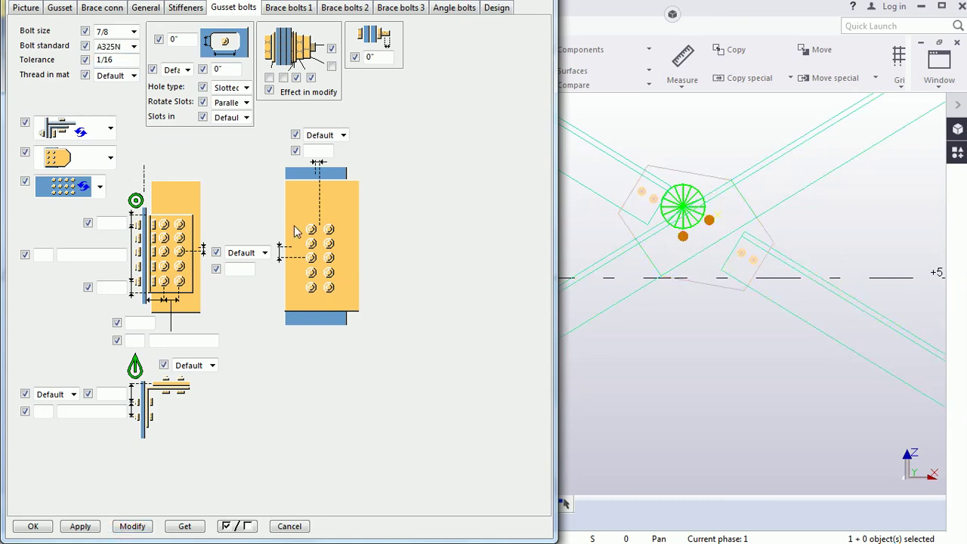
{"action": "right_click", "coordinate": [721, 127]}
{"action": "left_click", "coordinate": [759, 136]}
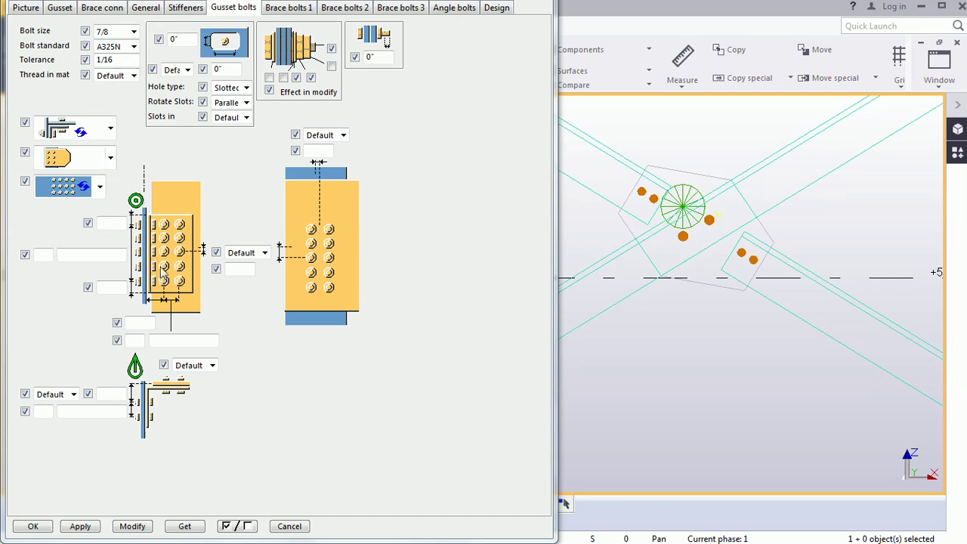
Step: Set the gusset bolts to be Workshop bolts, update the connection and redraw the view
{"action": "left_click", "coordinate": [212, 366]}
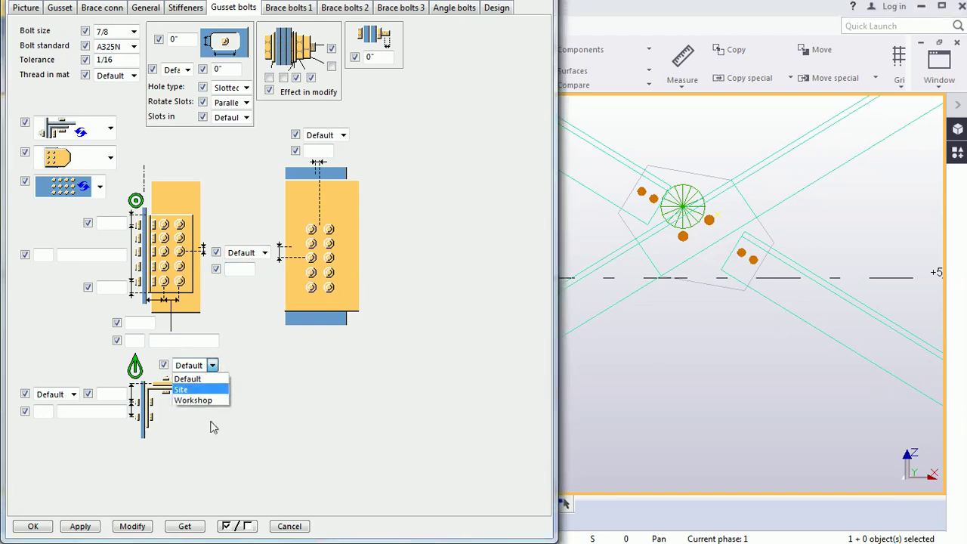
{"action": "left_click", "coordinate": [198, 399]}
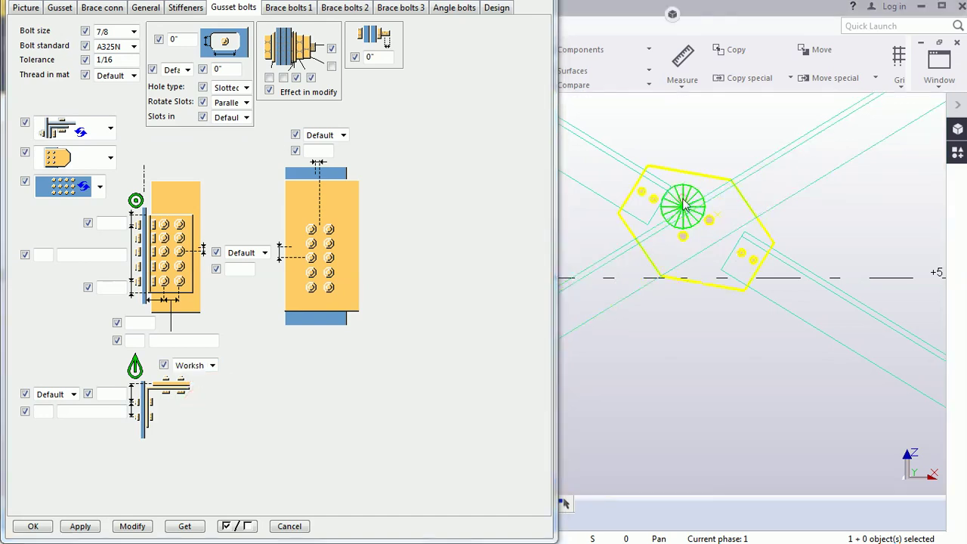
{"action": "left_click", "coordinate": [133, 526]}
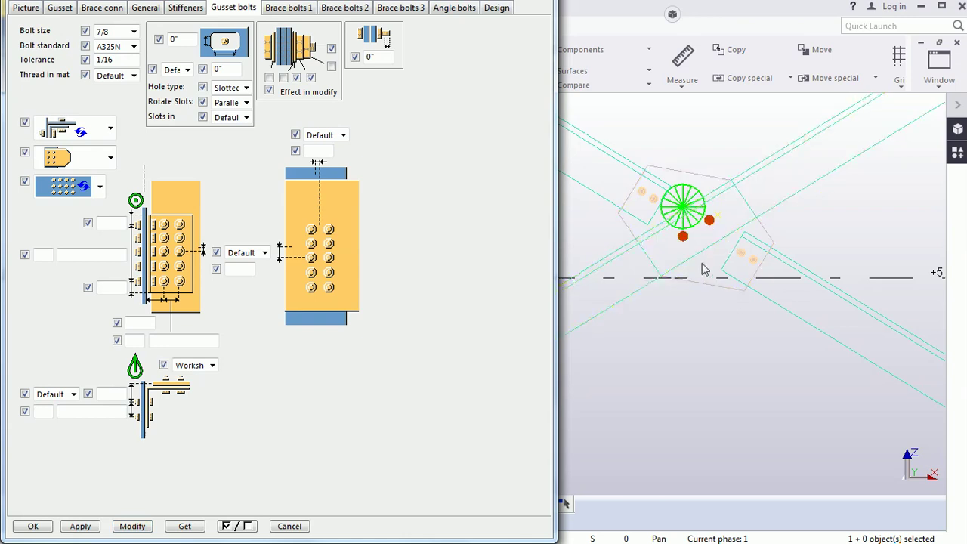
{"action": "right_click", "coordinate": [823, 208]}
{"action": "left_click", "coordinate": [820, 209]}
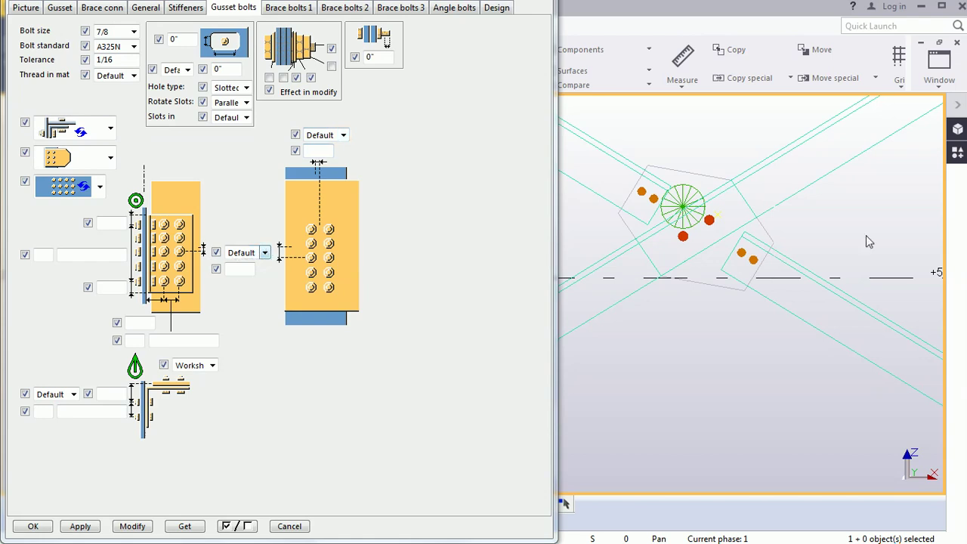
Step: Set the gusset bolt group's vertical position to Middle and its number of bolts to 3, updating the connection
{"action": "left_click", "coordinate": [265, 253]}
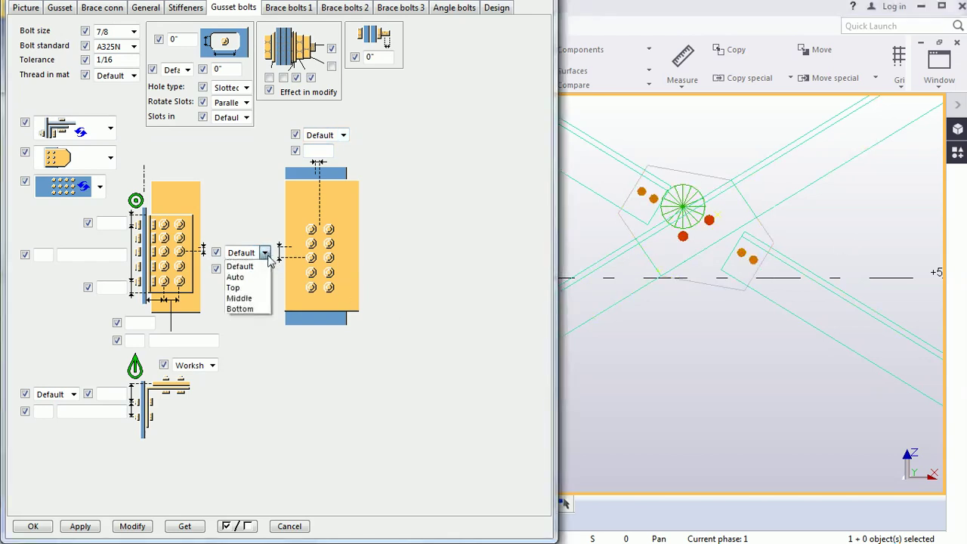
{"action": "left_click", "coordinate": [254, 298]}
{"action": "left_click", "coordinate": [140, 527]}
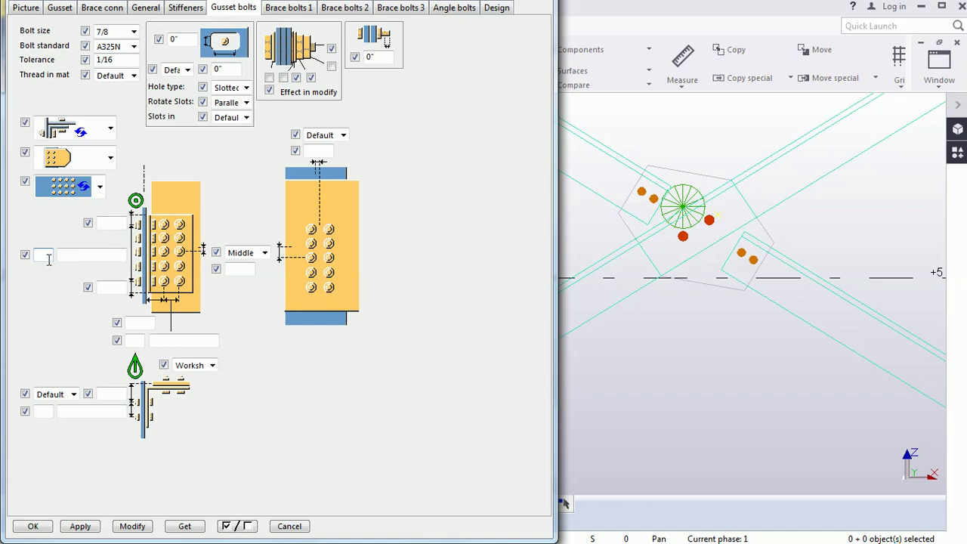
{"action": "left_click", "coordinate": [683, 206]}
{"action": "left_click", "coordinate": [133, 525]}
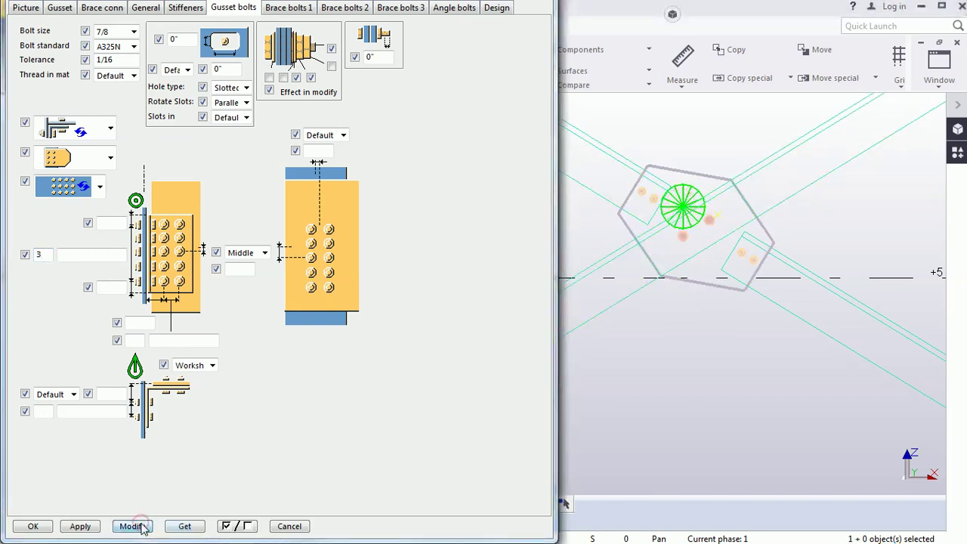
Step: Position the gusset bolt group from the Bottom with a 2" distance and update the connection
{"action": "left_click", "coordinate": [264, 253]}
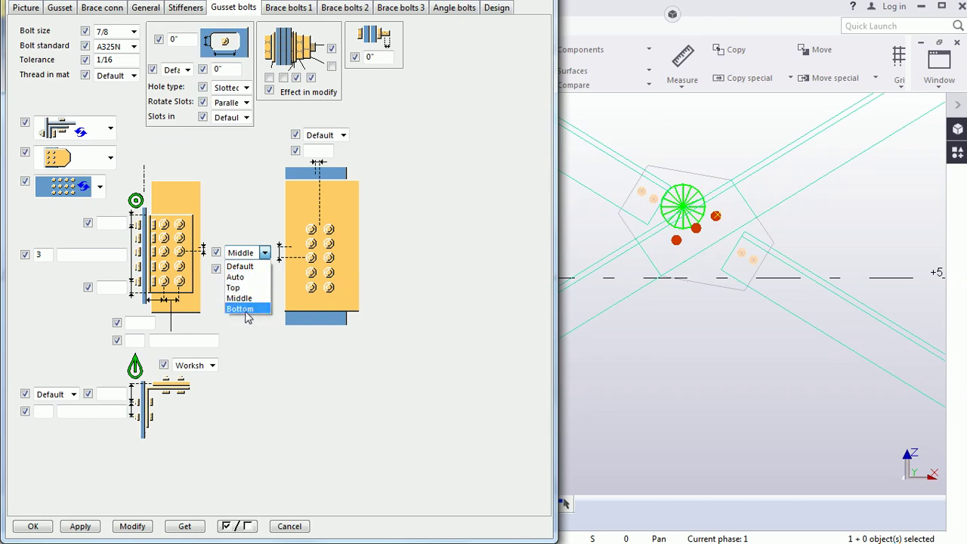
{"action": "left_click", "coordinate": [248, 310]}
{"action": "left_click", "coordinate": [242, 272]}
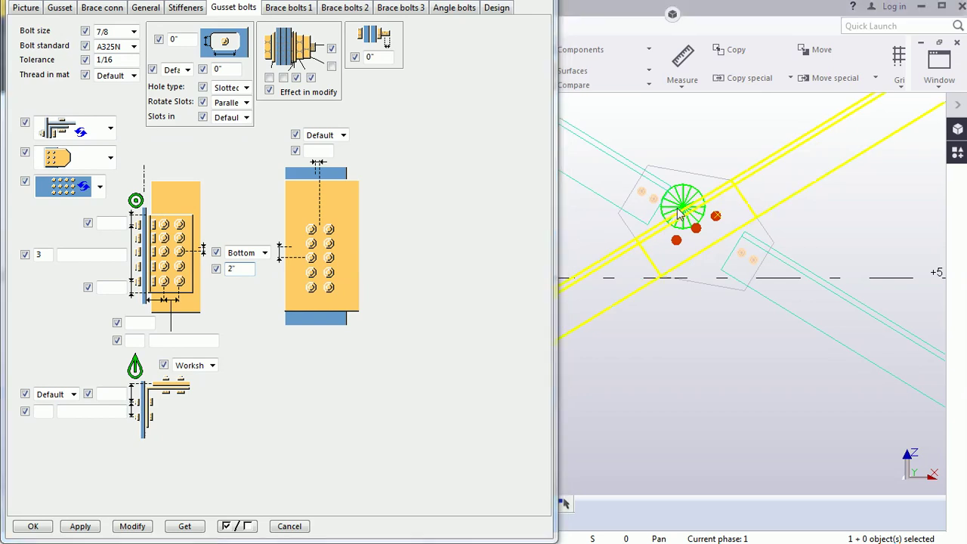
{"action": "left_click", "coordinate": [130, 526]}
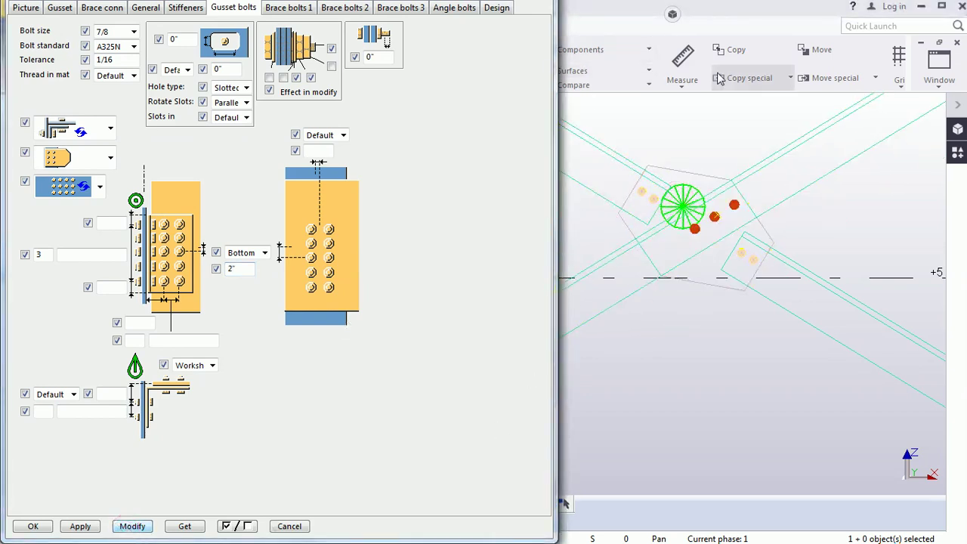
Step: Measure the free distance between the end gusset bolt on the continuous brace and the adjacent plate edge
{"action": "left_click", "coordinate": [683, 80]}
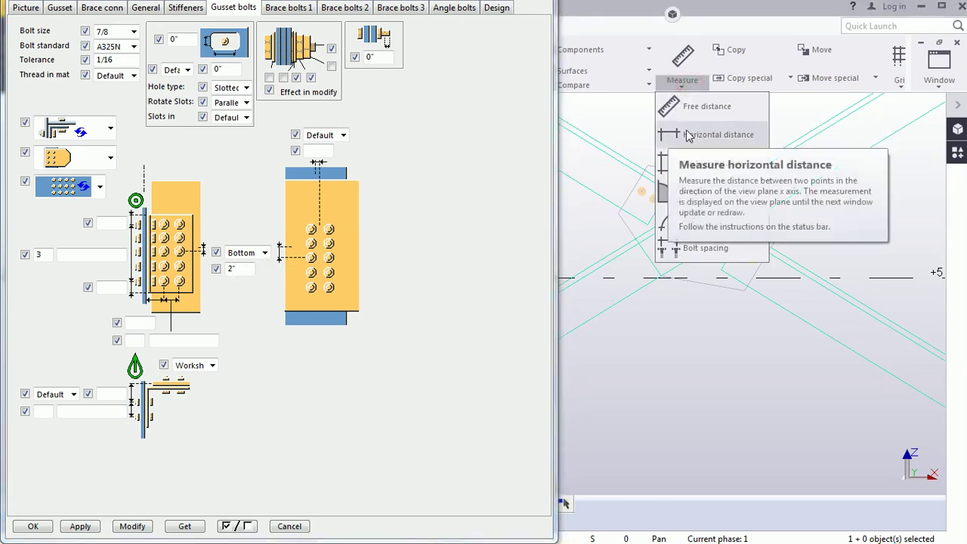
{"action": "left_click", "coordinate": [706, 118]}
{"action": "scroll", "coordinate": [763, 209], "scroll_direction": "up", "scroll_amount": 2}
{"action": "scroll", "coordinate": [763, 209], "scroll_direction": "up", "scroll_amount": 1}
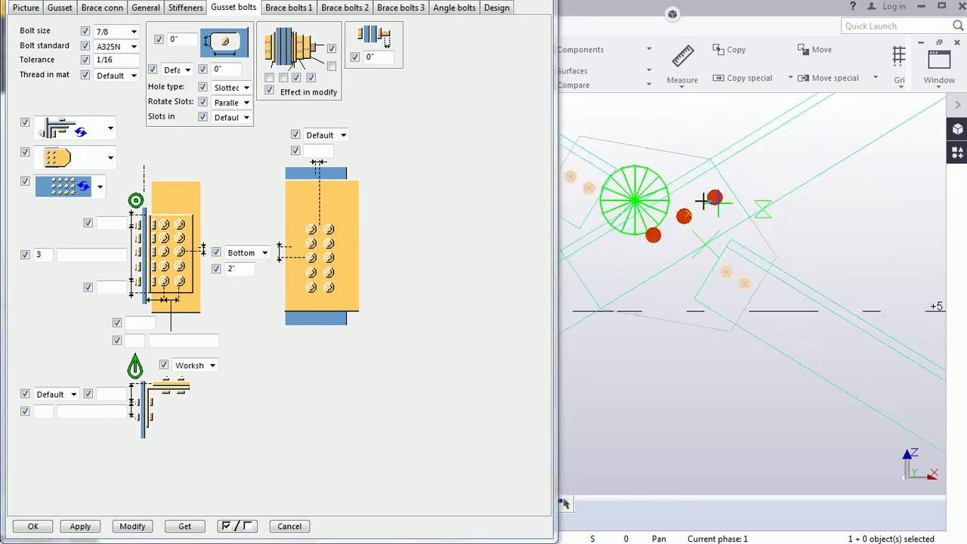
{"action": "left_click", "coordinate": [723, 187]}
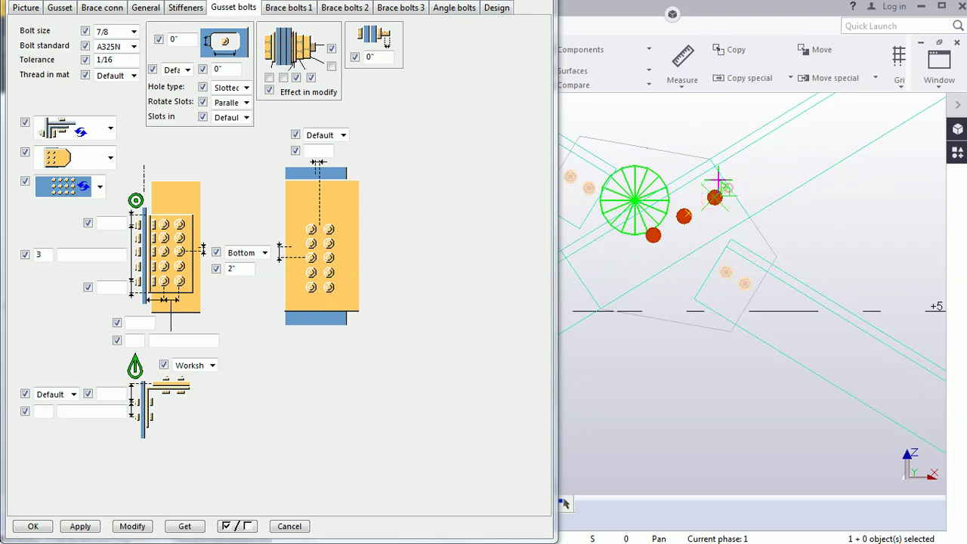
{"action": "right_click", "coordinate": [782, 181]}
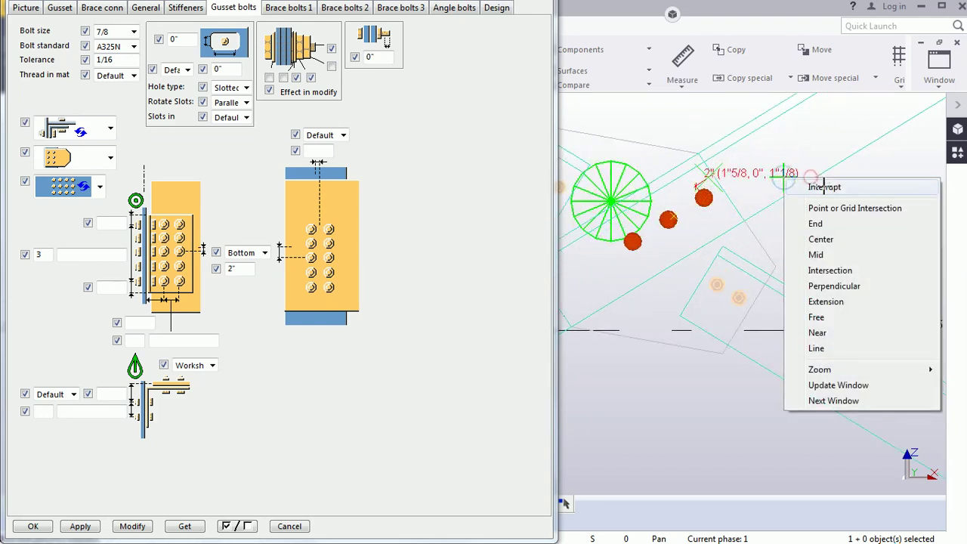
{"action": "left_click", "coordinate": [831, 186]}
Step: Set the spacing of the three gusset bolts to 2"1/2 and update the connection
{"action": "left_click", "coordinate": [80, 256]}
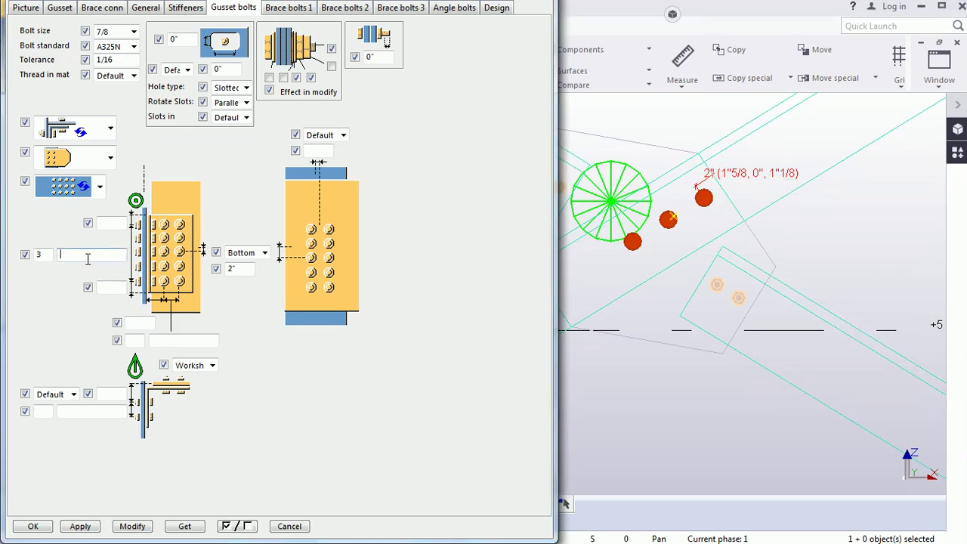
{"action": "type", "text": "2.5"}
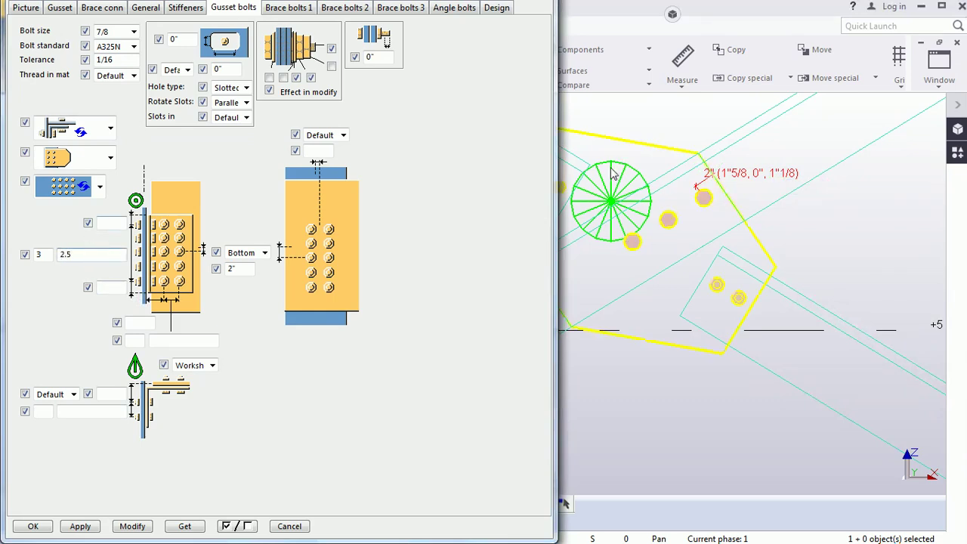
{"action": "left_click", "coordinate": [612, 175]}
{"action": "left_click", "coordinate": [146, 527]}
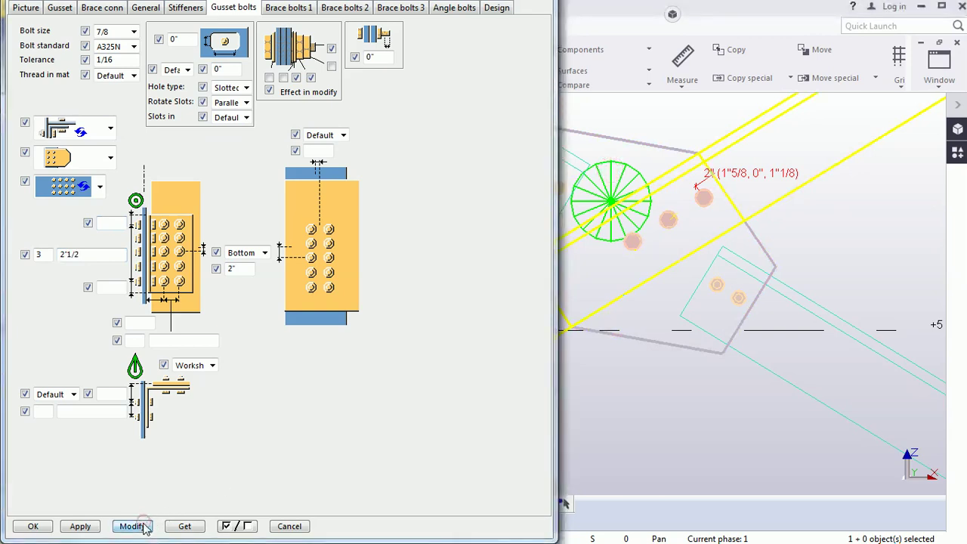
Step: Measure the free distance between two neighbouring gusset bolts on the continuous brace
{"action": "left_click", "coordinate": [684, 80]}
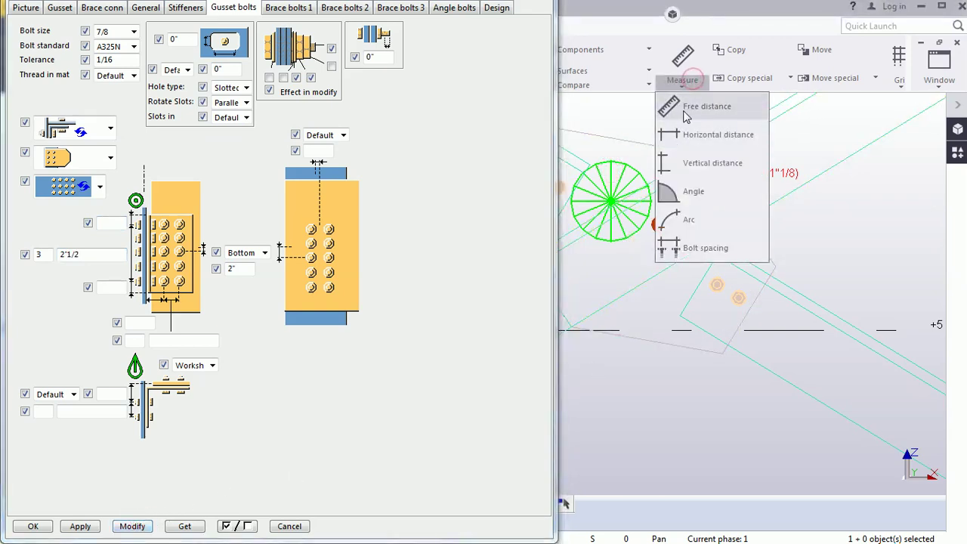
{"action": "left_click", "coordinate": [671, 106]}
{"action": "left_click", "coordinate": [660, 224]}
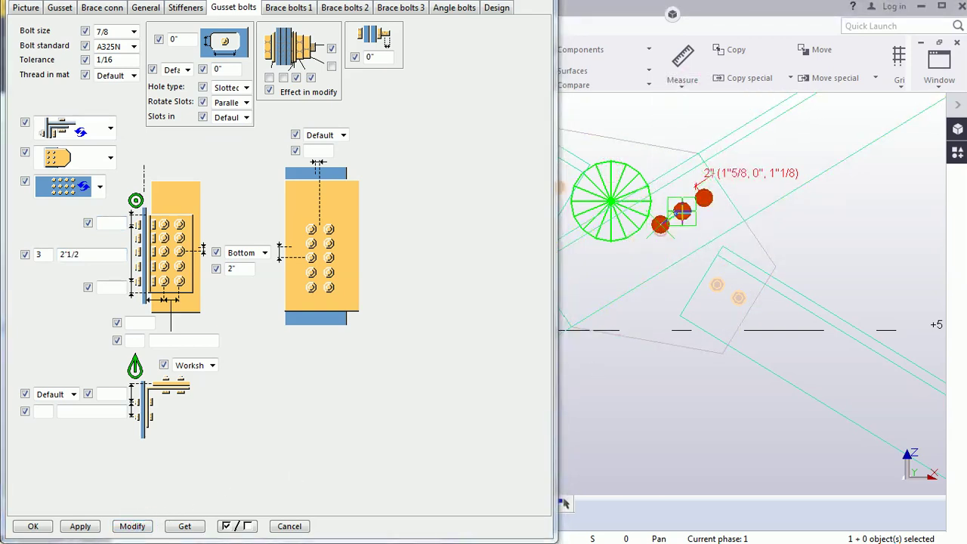
{"action": "left_click", "coordinate": [682, 212]}
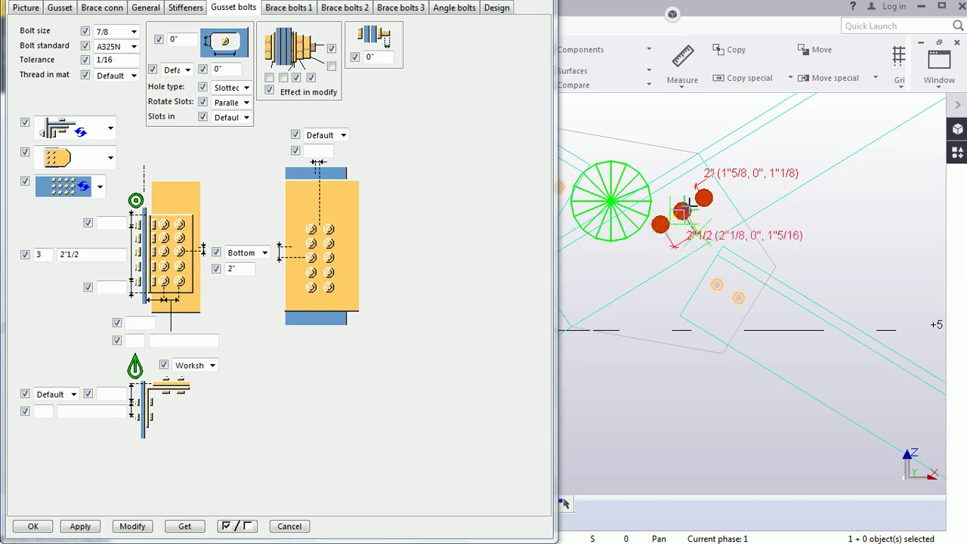
Step: Position the gusset bolt group from the Top and update the connection
{"action": "right_click", "coordinate": [747, 152]}
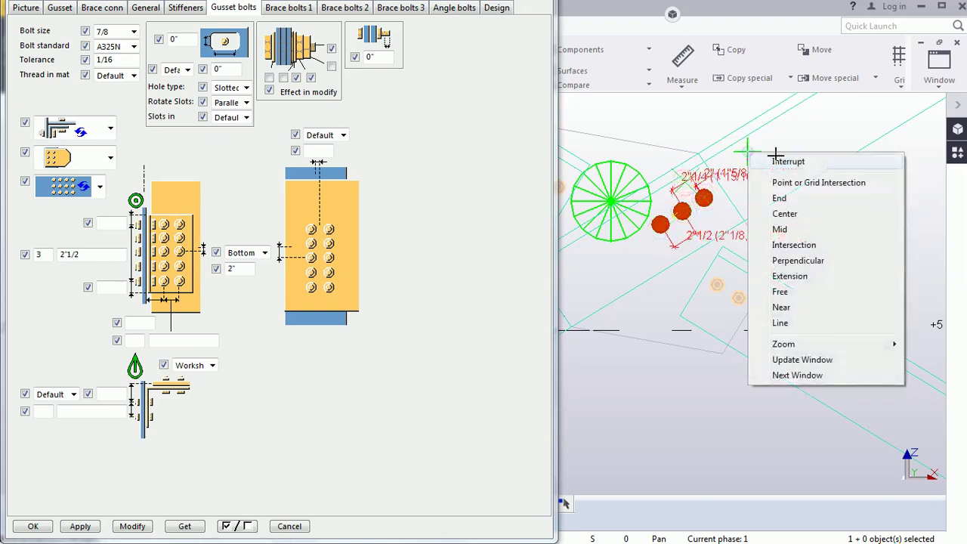
{"action": "left_click", "coordinate": [776, 158]}
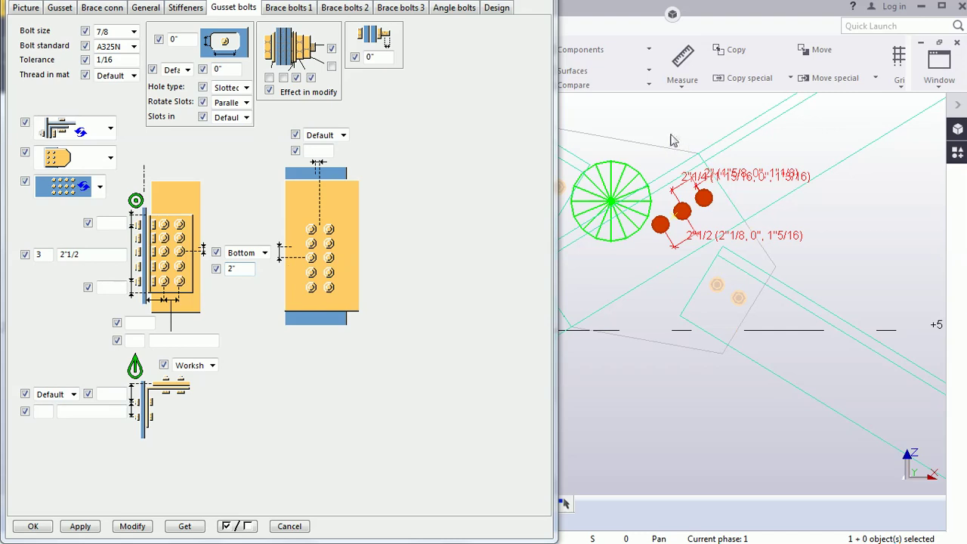
{"action": "left_click", "coordinate": [260, 252]}
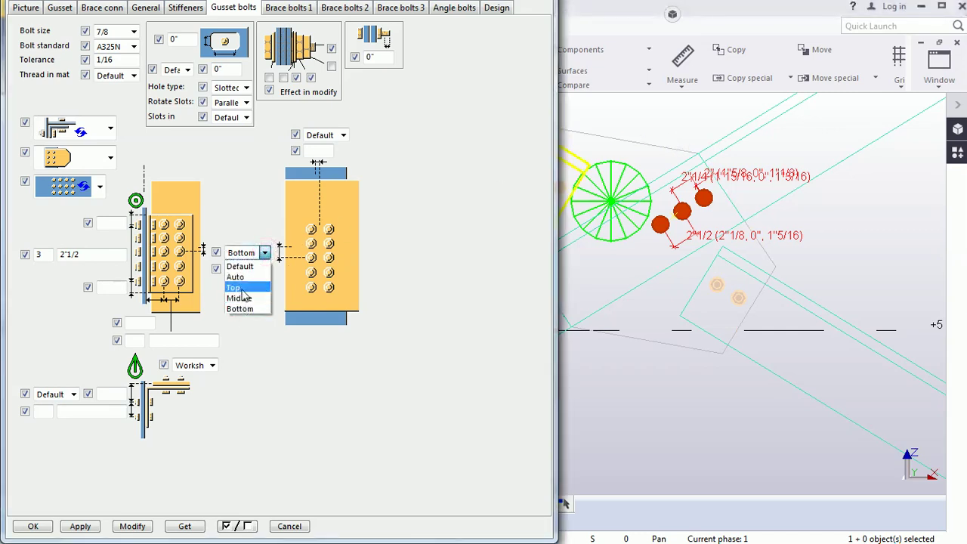
{"action": "left_click", "coordinate": [240, 289]}
{"action": "left_click", "coordinate": [133, 525]}
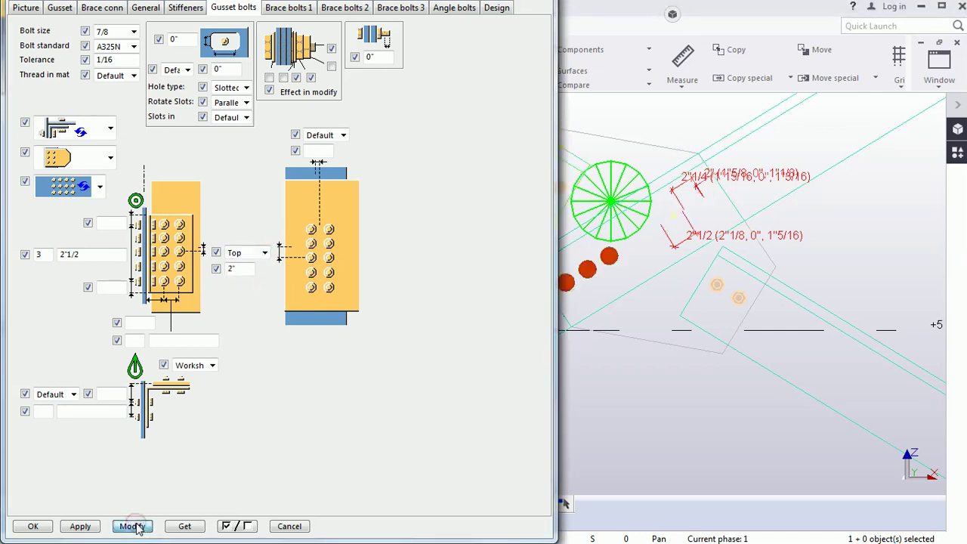
Step: Measure the free distance from the end gusset bolt to the nearest plate edge at the lower end of the continuous brace
{"action": "middle_click_drag", "start_coordinate": [611, 161], "coordinate": [707, 144]}
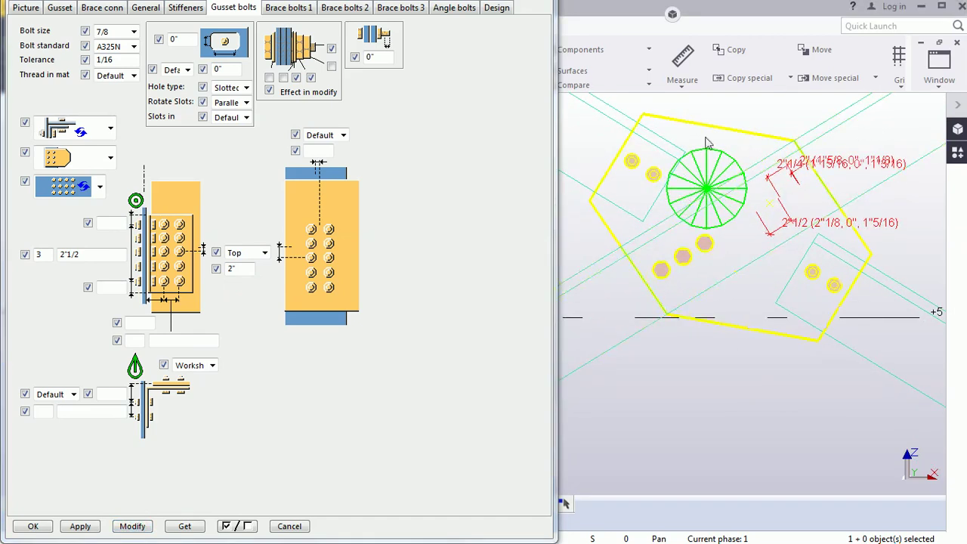
{"action": "left_click", "coordinate": [691, 79]}
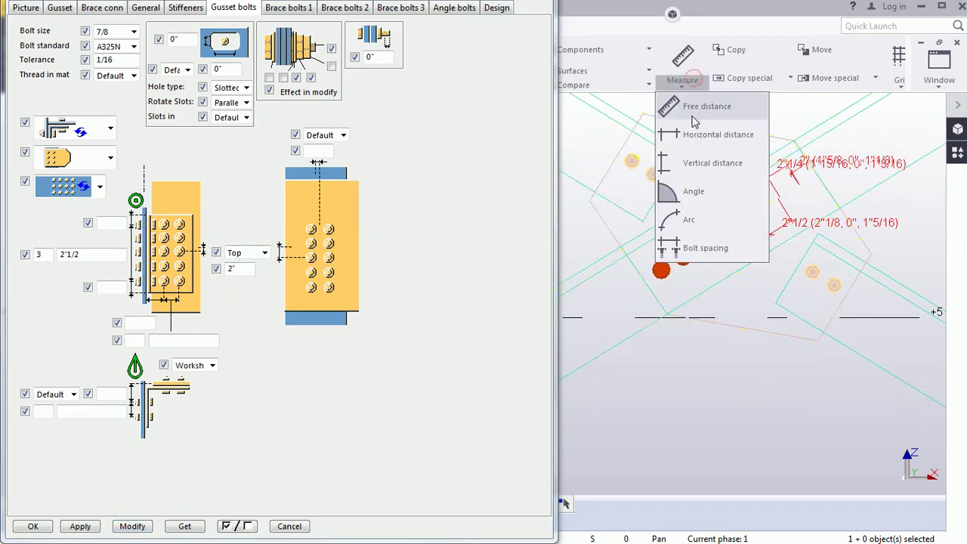
{"action": "left_click", "coordinate": [703, 107]}
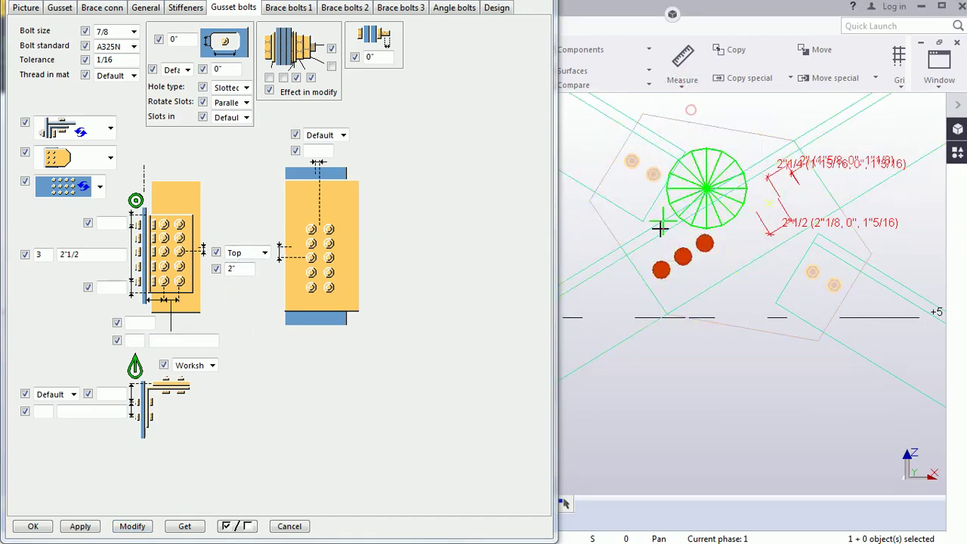
{"action": "left_click", "coordinate": [638, 260]}
{"action": "left_click", "coordinate": [654, 255]}
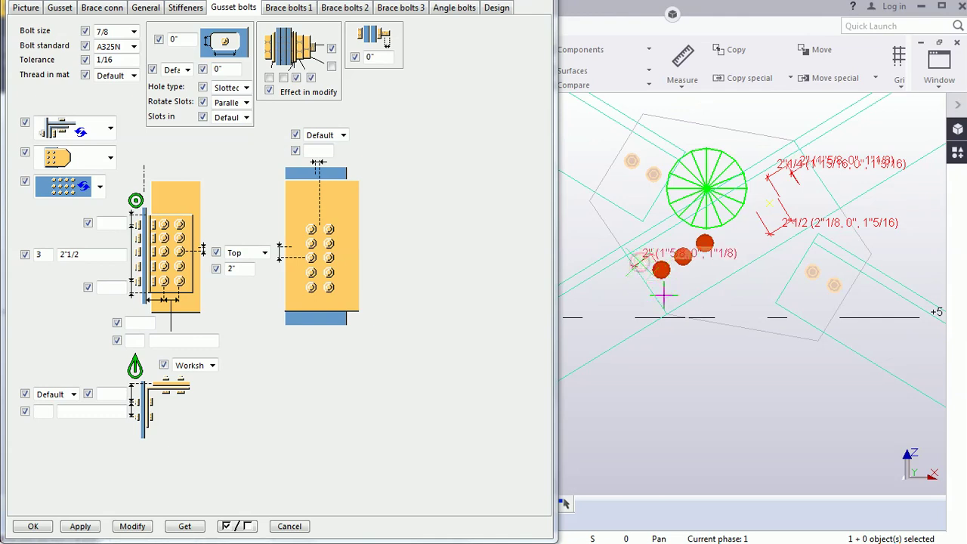
{"action": "right_click", "coordinate": [600, 220]}
{"action": "left_click", "coordinate": [634, 228]}
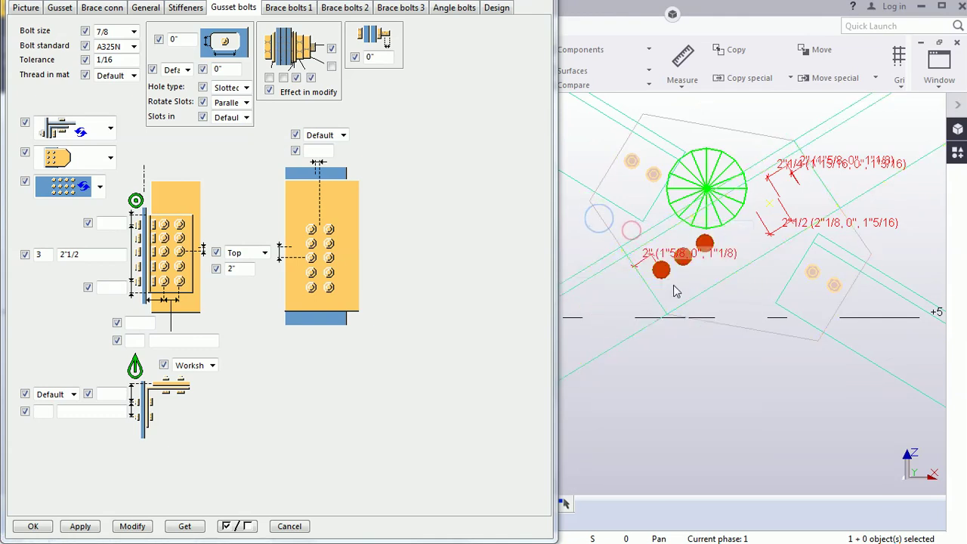
Step: Position the gusset bolt group from the Middle, clear its offset distance and update the connection
{"action": "left_click", "coordinate": [265, 254]}
{"action": "left_click", "coordinate": [257, 299]}
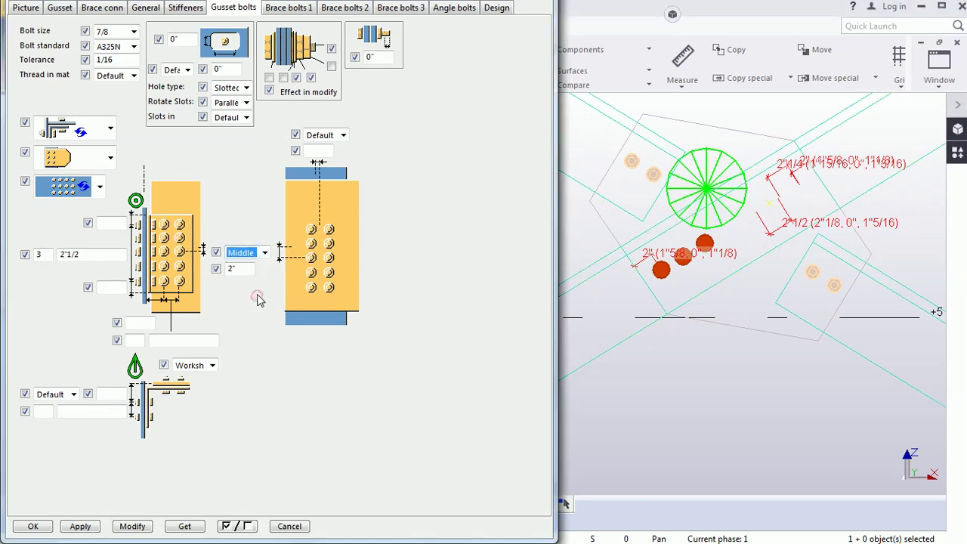
{"action": "double_click", "coordinate": [240, 269]}
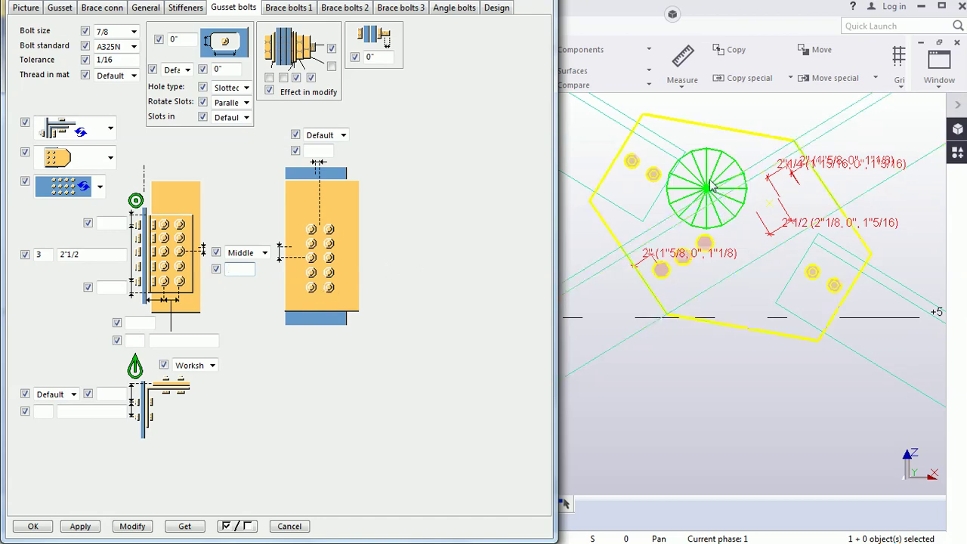
{"action": "left_click", "coordinate": [133, 525]}
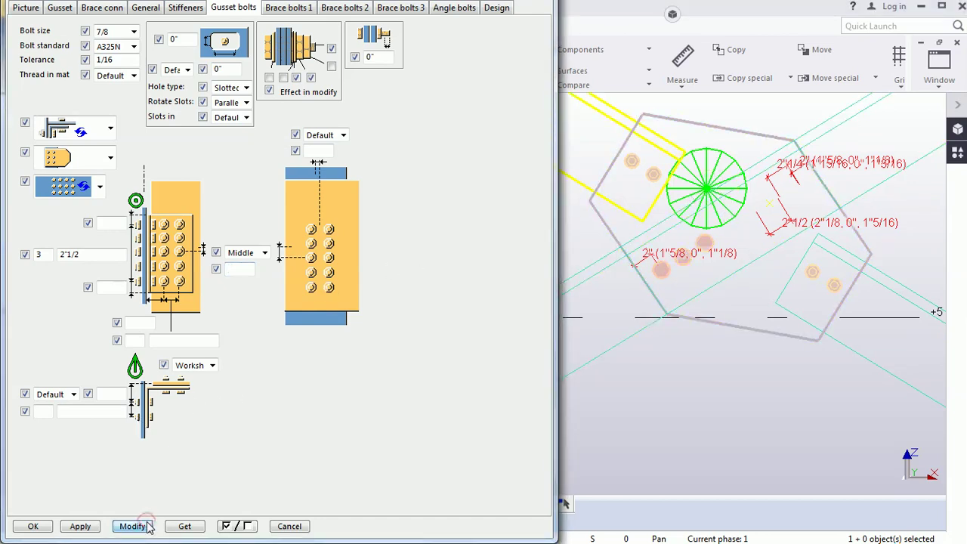
Step: Clear the old measurements from the view and measure from both end gusset bolts to their adjacent plate edges along the continuous brace
{"action": "right_click", "coordinate": [762, 121]}
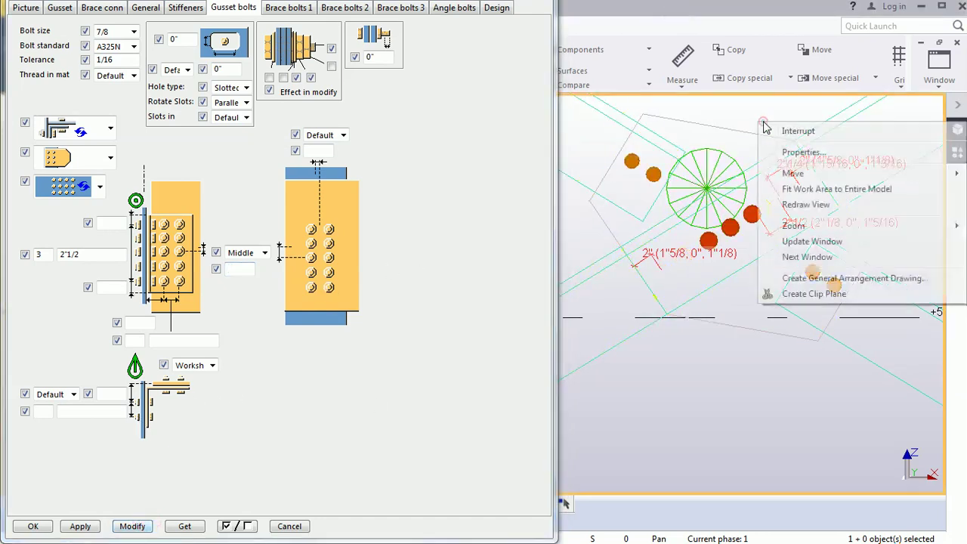
{"action": "left_click", "coordinate": [804, 206]}
{"action": "left_click", "coordinate": [693, 80]}
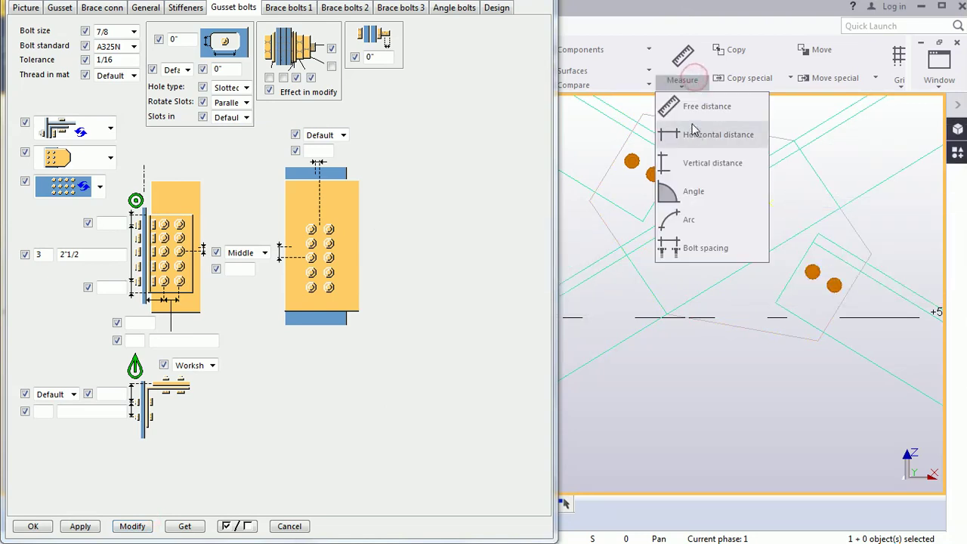
{"action": "left_click", "coordinate": [694, 133]}
{"action": "left_click", "coordinate": [707, 240]}
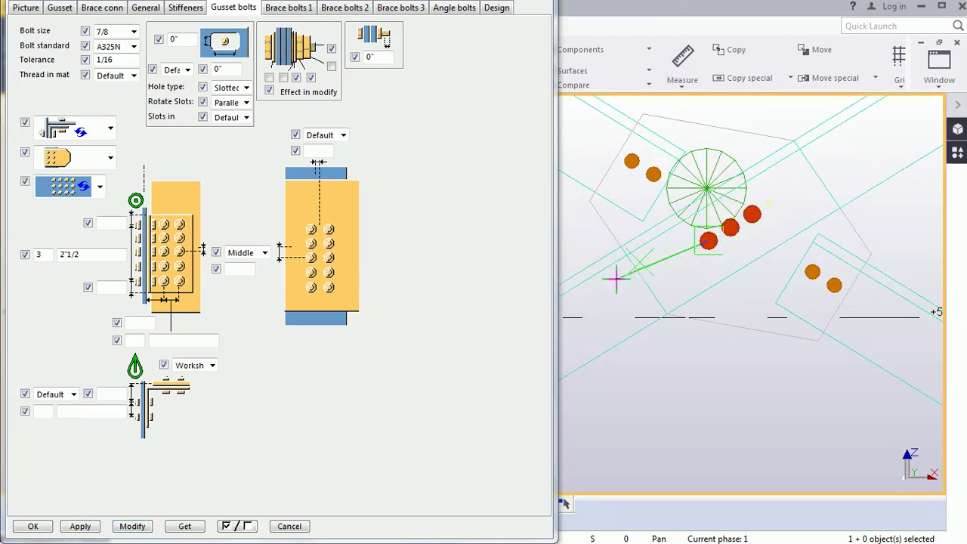
{"action": "left_click", "coordinate": [644, 277]}
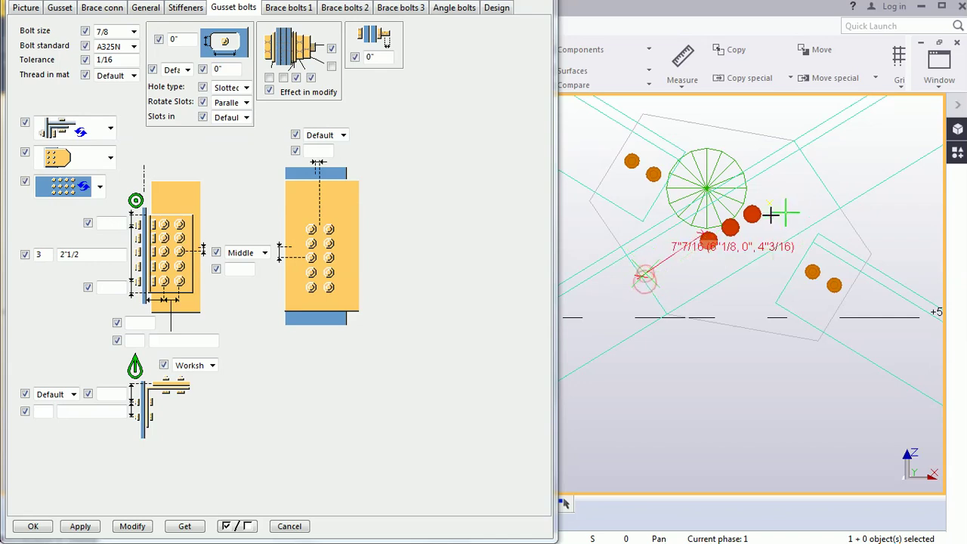
{"action": "left_click", "coordinate": [743, 201]}
{"action": "left_click", "coordinate": [801, 160]}
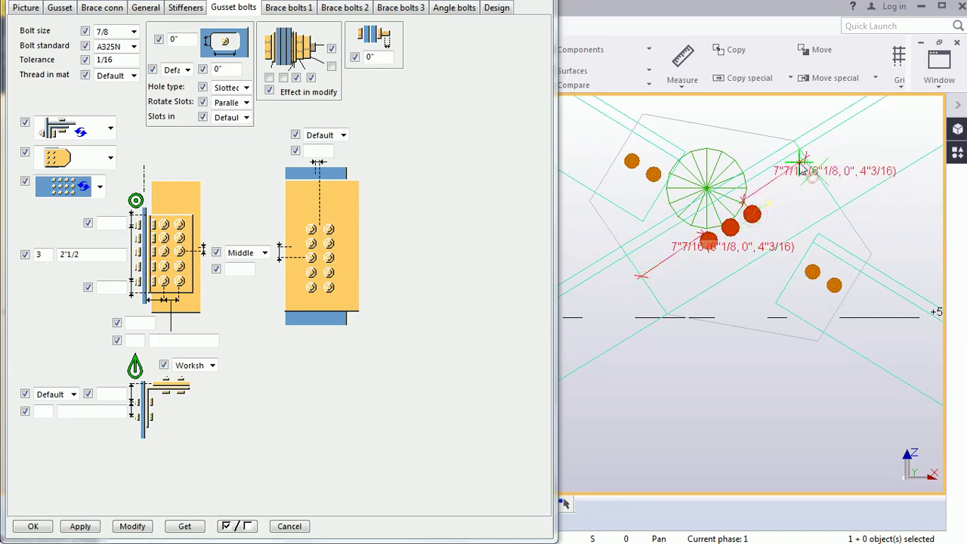
{"action": "right_click", "coordinate": [859, 146]}
{"action": "key", "text": "Escape"}
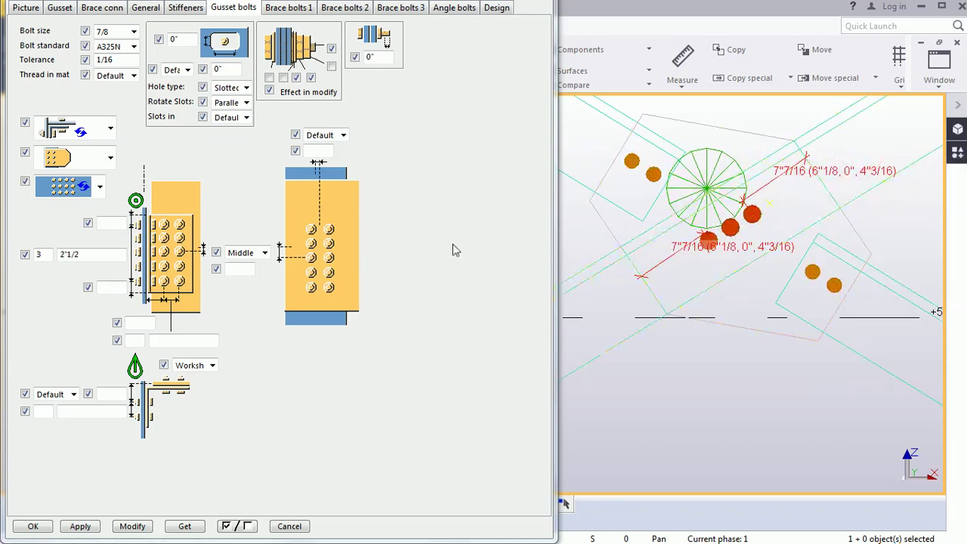
Step: Measure both spacings between the three gusset bolts on the continuous brace, and redraw the view to clear the measurements
{"action": "double_click", "coordinate": [89, 257]}
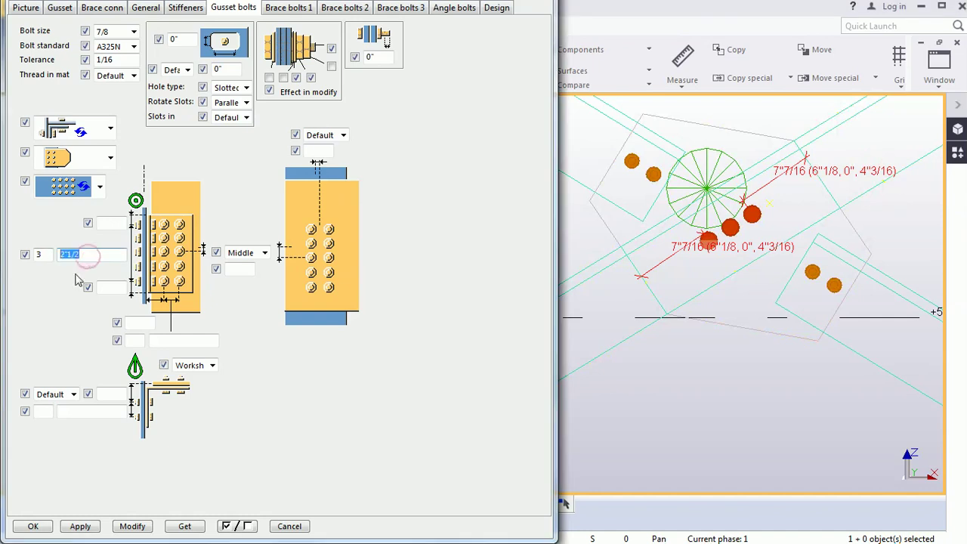
{"action": "left_click", "coordinate": [682, 82]}
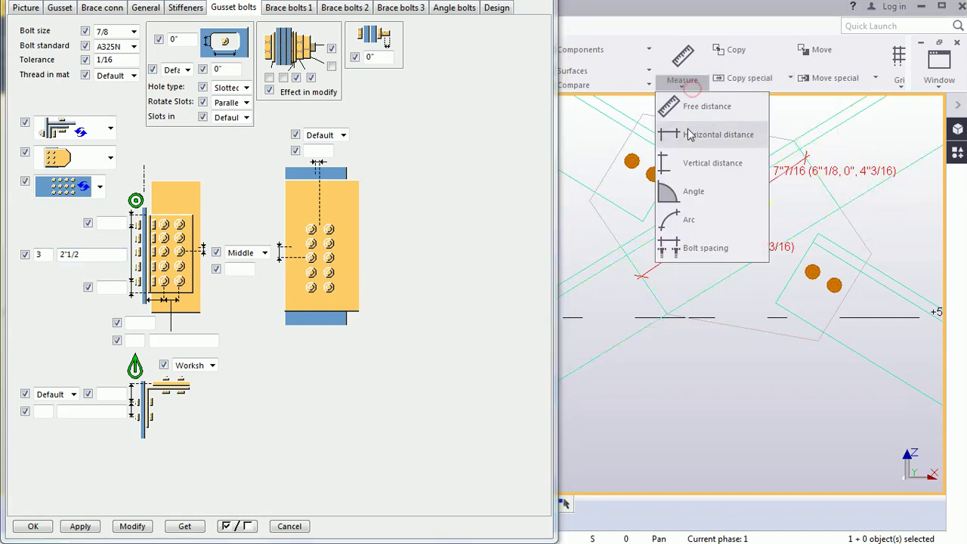
{"action": "left_click", "coordinate": [699, 134]}
{"action": "scroll", "coordinate": [710, 240], "scroll_direction": "up", "scroll_amount": 2}
{"action": "left_click", "coordinate": [710, 240]}
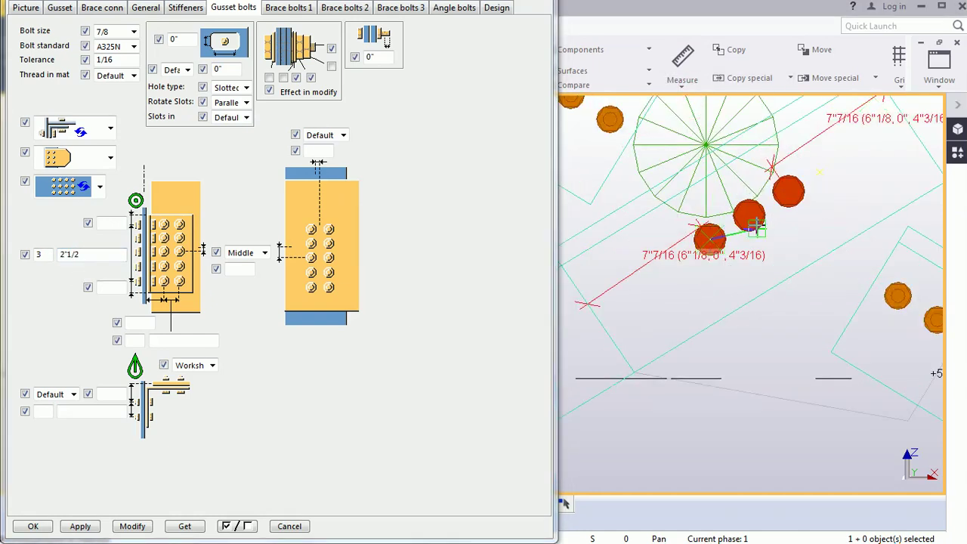
{"action": "left_click", "coordinate": [748, 216]}
{"action": "left_click", "coordinate": [723, 191]}
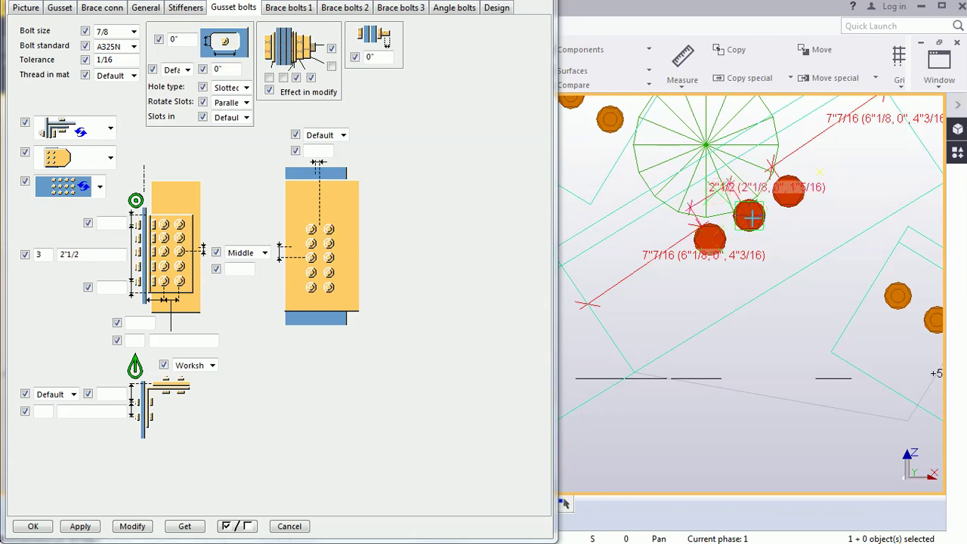
{"action": "right_click", "coordinate": [807, 160]}
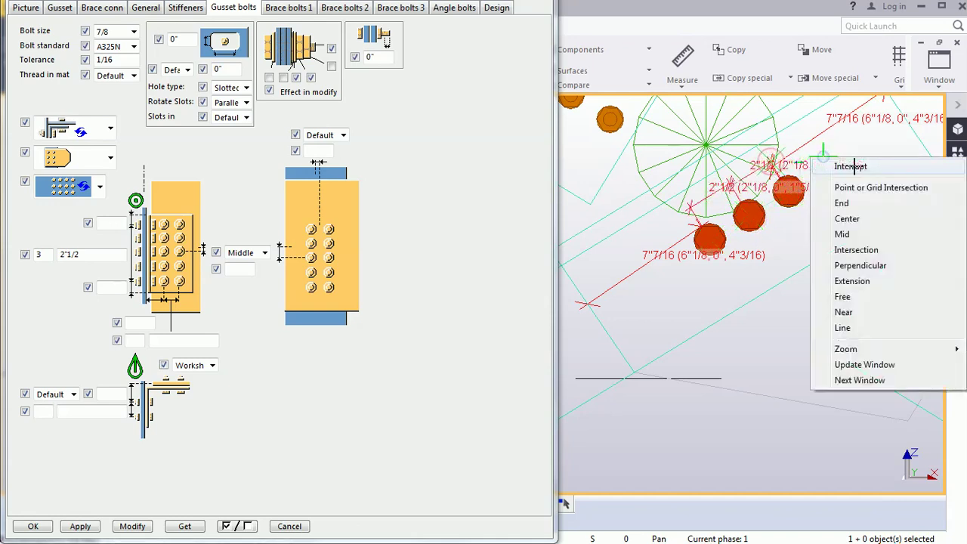
{"action": "left_click", "coordinate": [820, 161]}
{"action": "scroll", "coordinate": [755, 174], "scroll_direction": "down", "scroll_amount": 5}
{"action": "right_click", "coordinate": [771, 125]}
{"action": "left_click", "coordinate": [784, 208]}
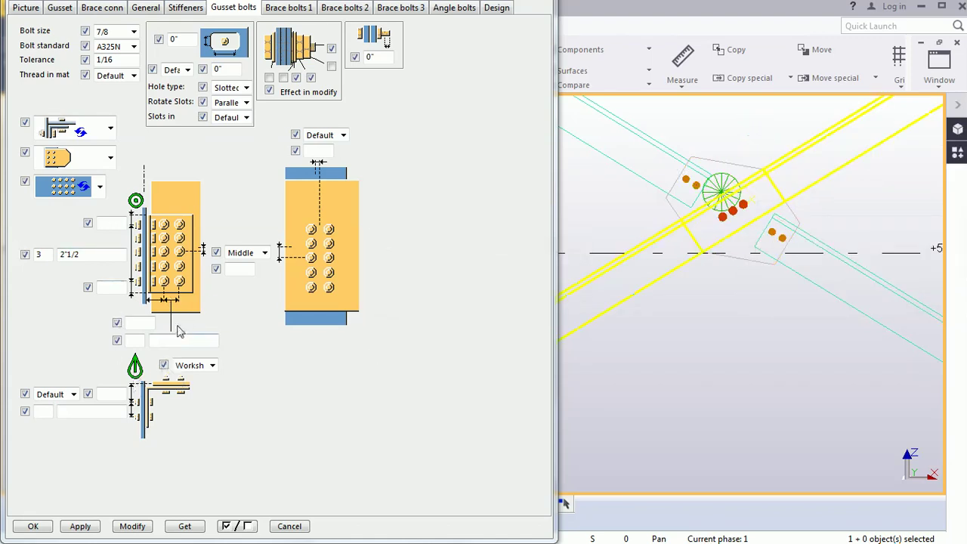
Step: Position the gusset bolts across the continuous brace from the Right with a 2" distance and update the connection
{"action": "left_click", "coordinate": [343, 134]}
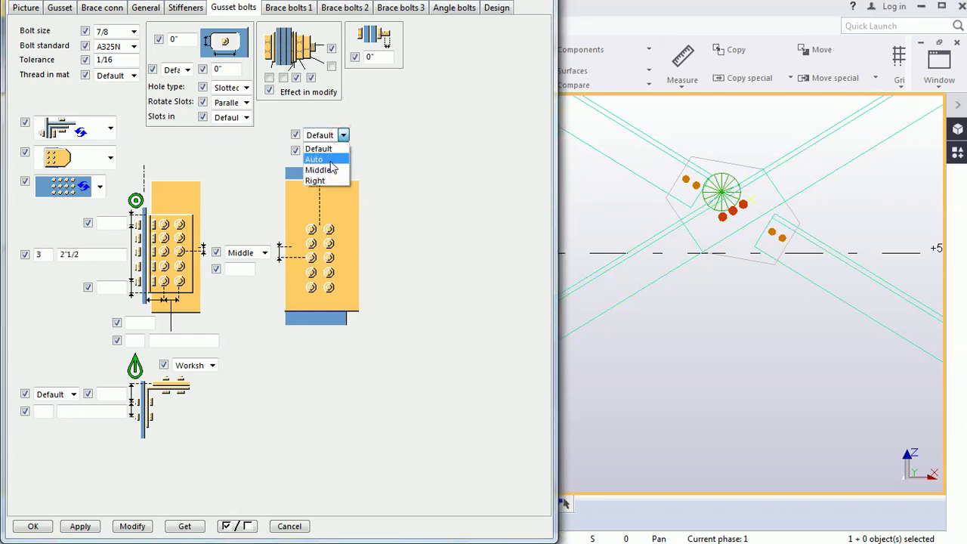
{"action": "left_click", "coordinate": [438, 159]}
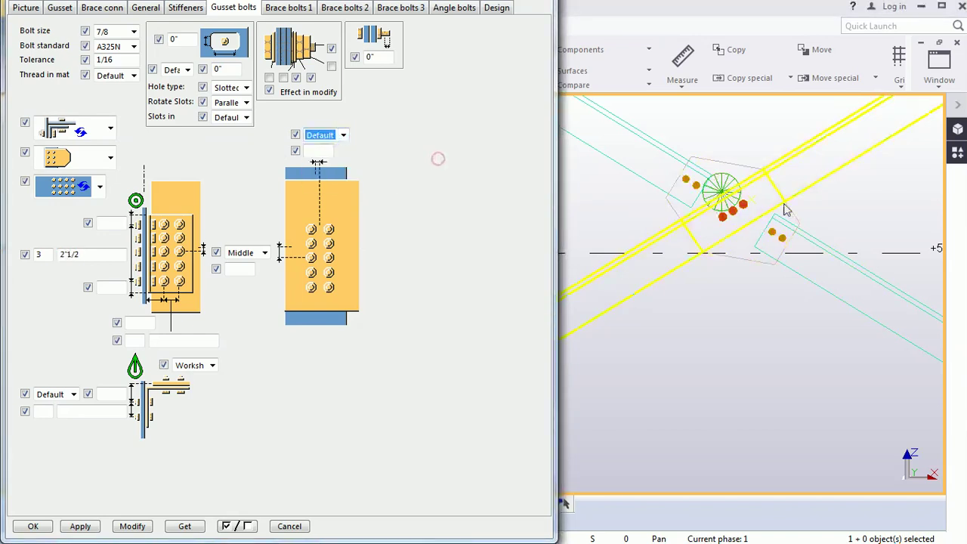
{"action": "scroll", "coordinate": [753, 217], "scroll_direction": "up", "scroll_amount": 2}
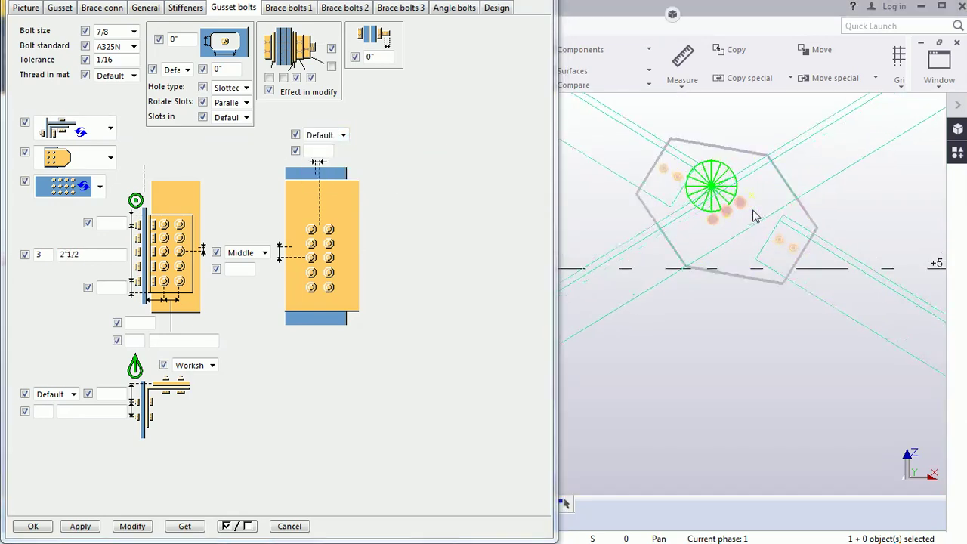
{"action": "left_click", "coordinate": [343, 135]}
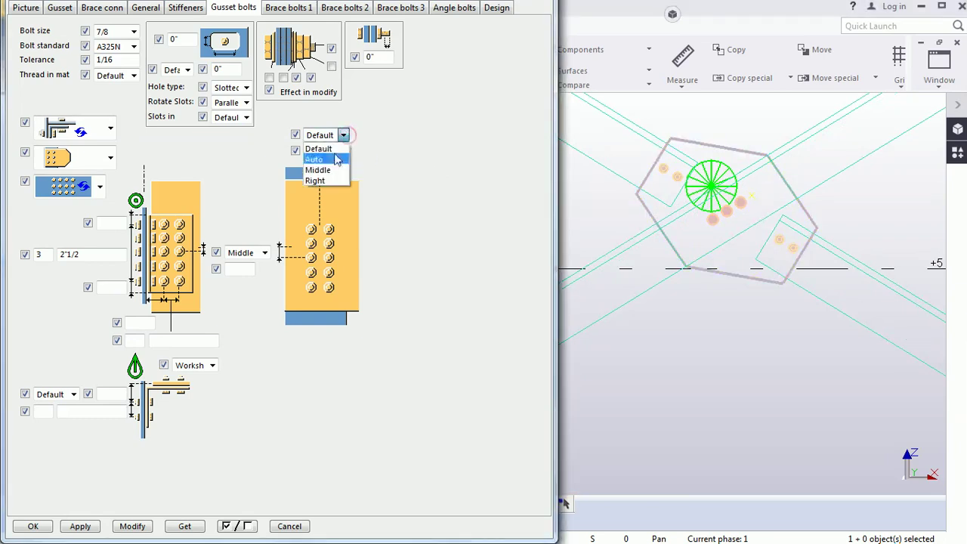
{"action": "left_click", "coordinate": [319, 174]}
{"action": "left_click", "coordinate": [325, 150]}
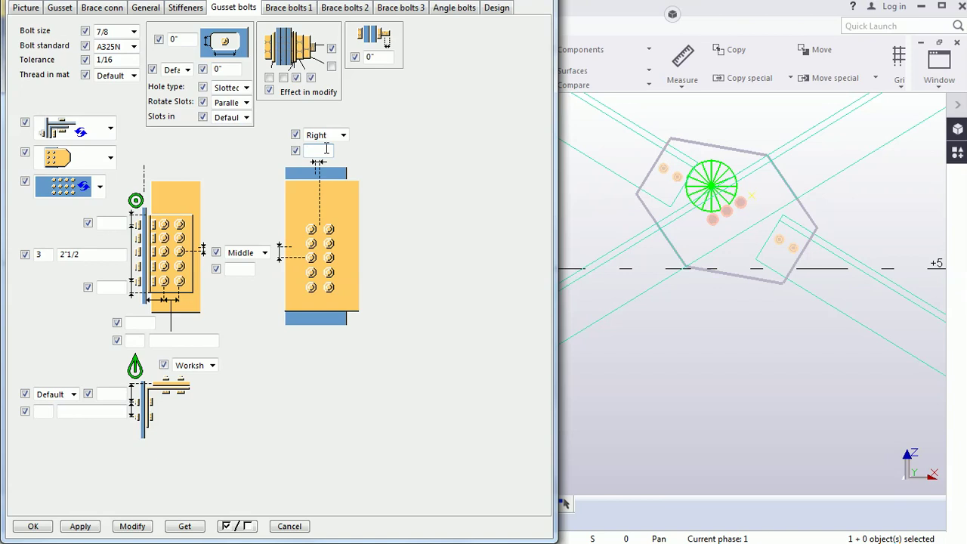
{"action": "type", "text": "2"}
{"action": "left_click", "coordinate": [716, 181]}
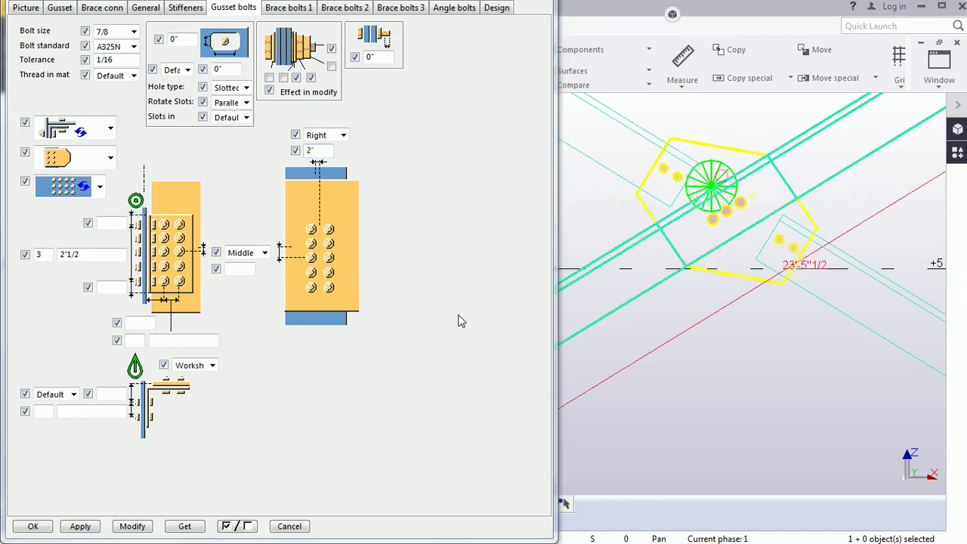
{"action": "left_click", "coordinate": [131, 526]}
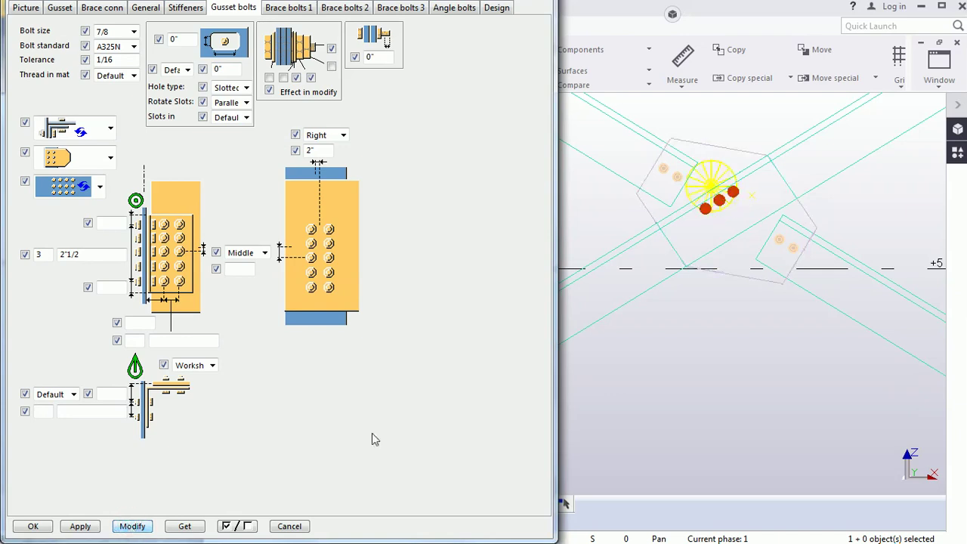
Step: Measure the free distance from the end gusset bolt across to the edge of the continuous brace
{"action": "middle_click_drag", "start_coordinate": [768, 231], "coordinate": [770, 260]}
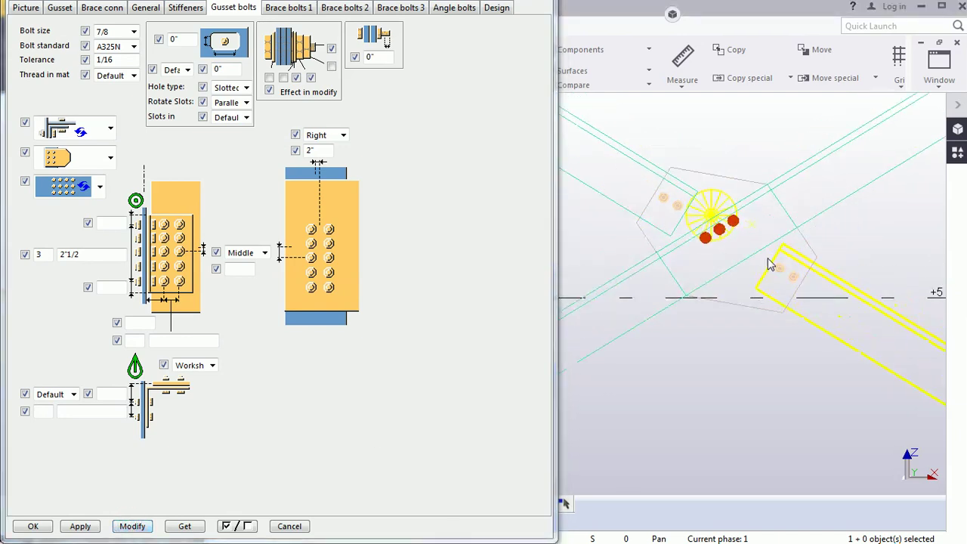
{"action": "left_click", "coordinate": [682, 83]}
{"action": "left_click", "coordinate": [689, 101]}
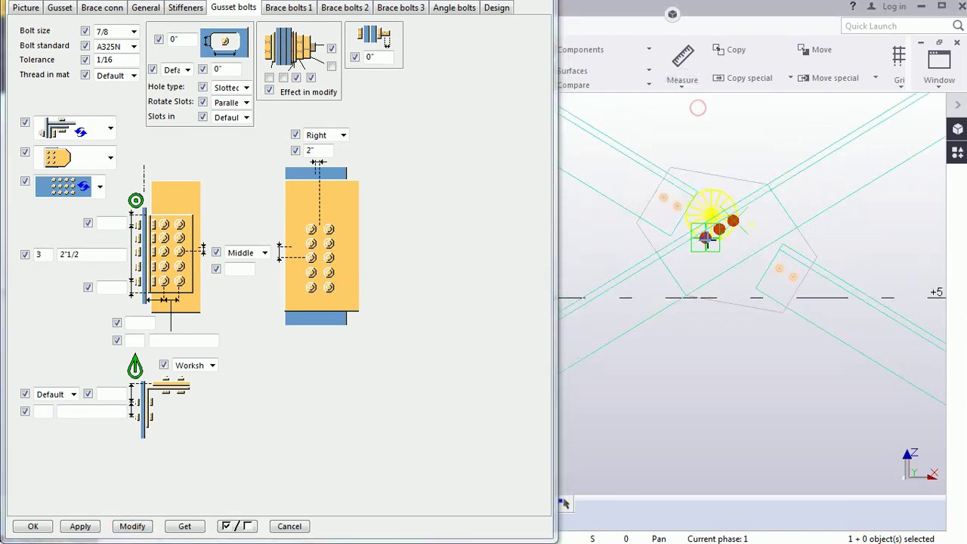
{"action": "scroll", "coordinate": [705, 239], "scroll_direction": "up", "scroll_amount": 4}
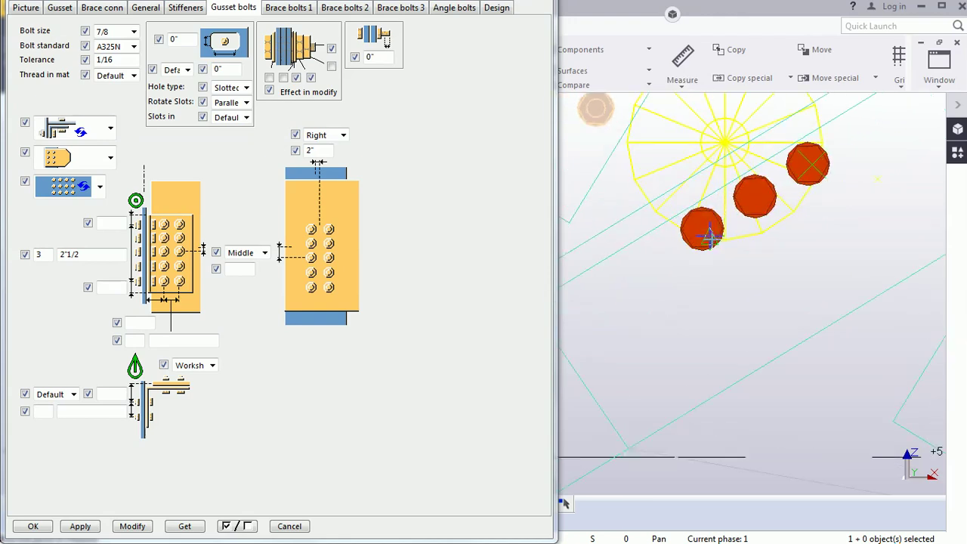
{"action": "left_click", "coordinate": [671, 192]}
{"action": "left_click", "coordinate": [629, 250]}
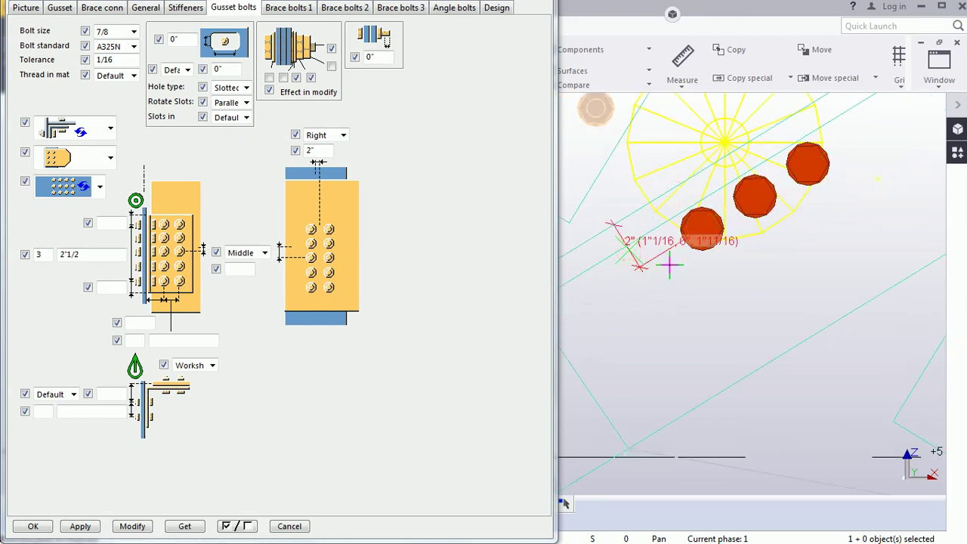
Step: Position the gusset bolts across the continuous brace from the Middle with no offset distance and update the connection
{"action": "scroll", "coordinate": [798, 242], "scroll_direction": "down", "scroll_amount": 3}
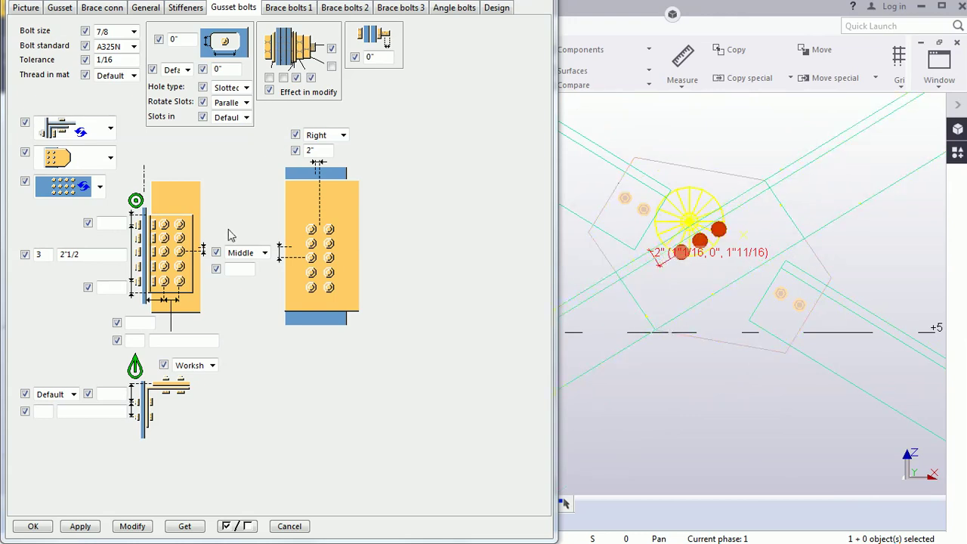
{"action": "left_click", "coordinate": [343, 134]}
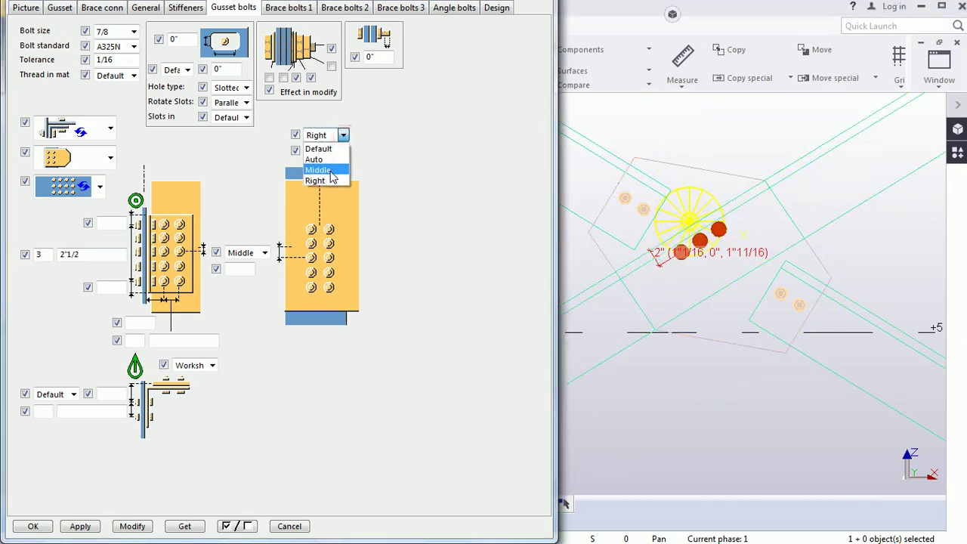
{"action": "left_click", "coordinate": [324, 166]}
{"action": "double_click", "coordinate": [317, 150]}
{"action": "key", "text": "BackSpace"}
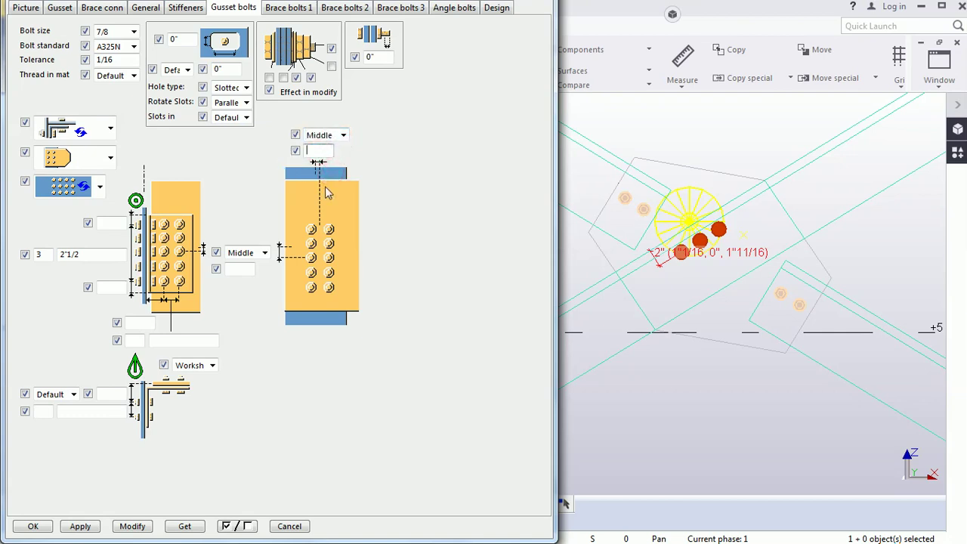
{"action": "left_click", "coordinate": [142, 528]}
Step: Measure the free distances from the end gusset bolts to both edges of the continuous brace
{"action": "left_click", "coordinate": [688, 80]}
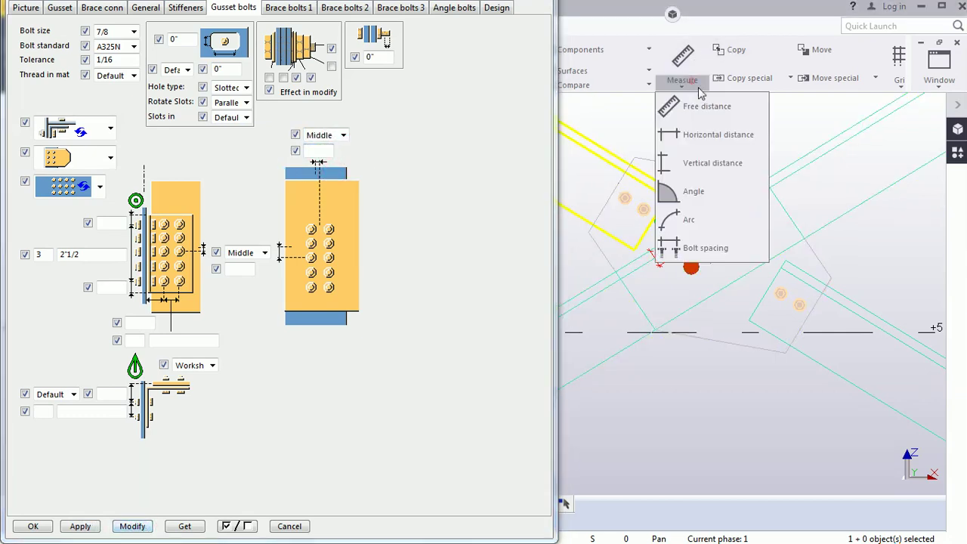
{"action": "left_click", "coordinate": [707, 110]}
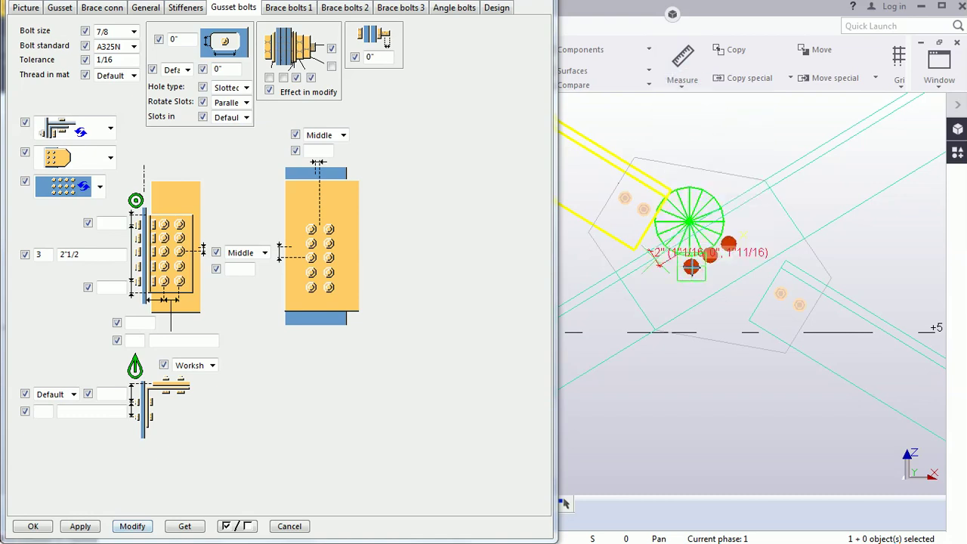
{"action": "left_click", "coordinate": [677, 253]}
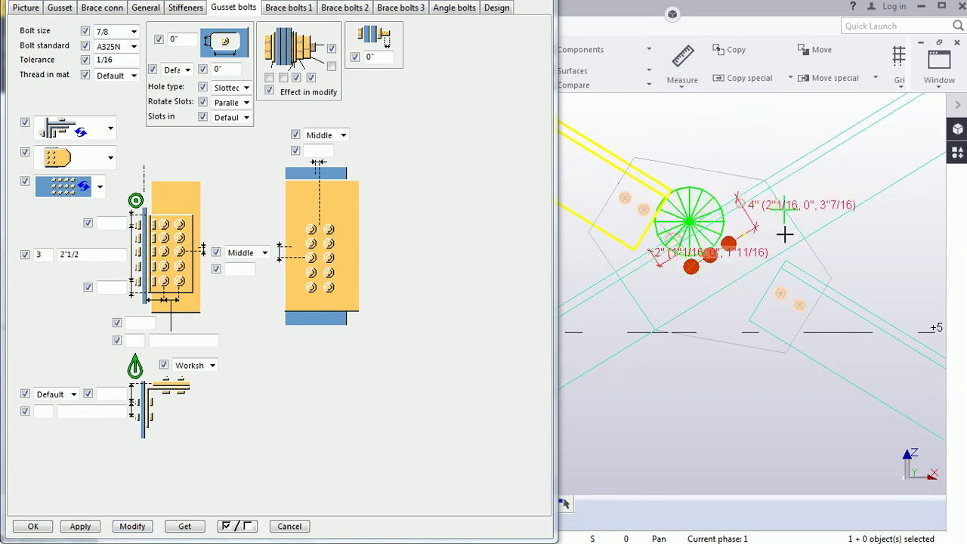
{"action": "scroll", "coordinate": [696, 280], "scroll_direction": "up", "scroll_amount": 1}
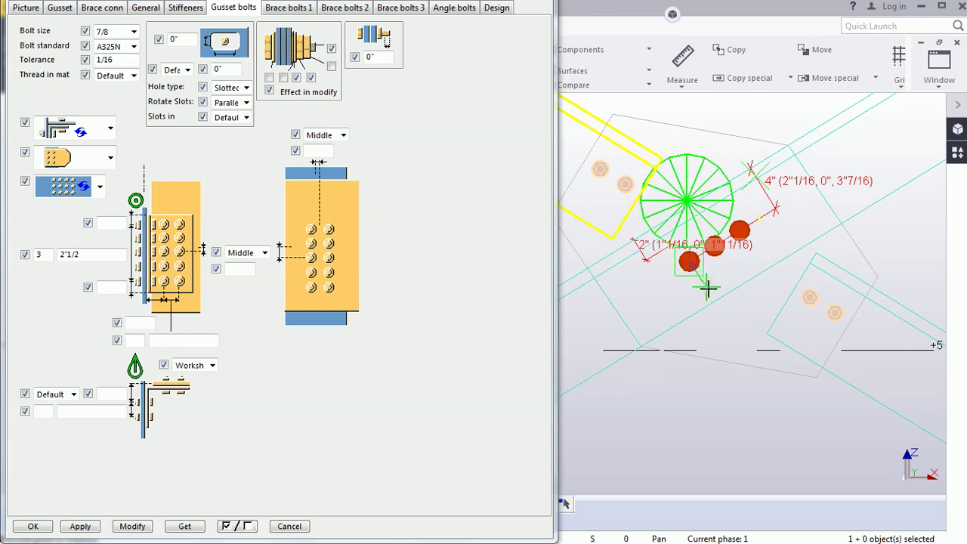
{"action": "left_click", "coordinate": [739, 286]}
{"action": "right_click", "coordinate": [803, 251]}
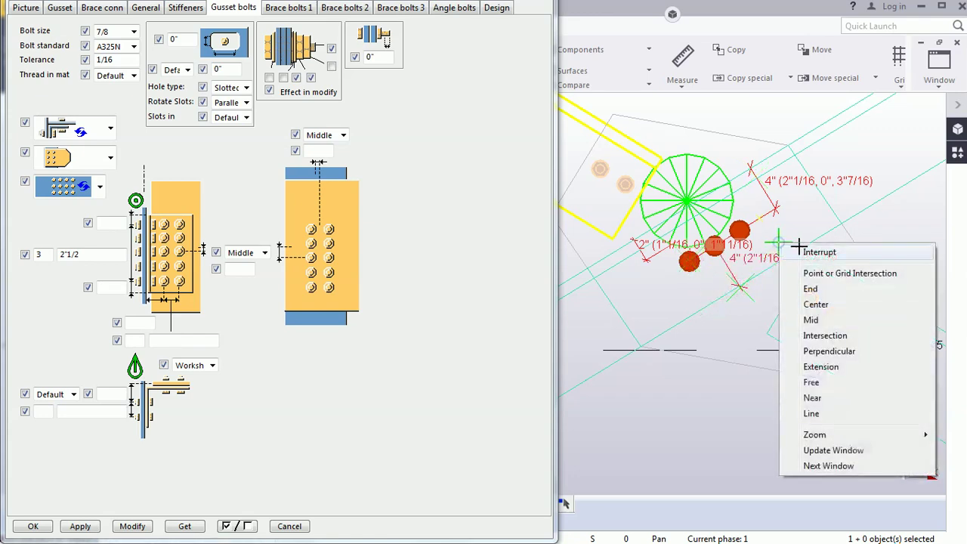
{"action": "left_click", "coordinate": [812, 252]}
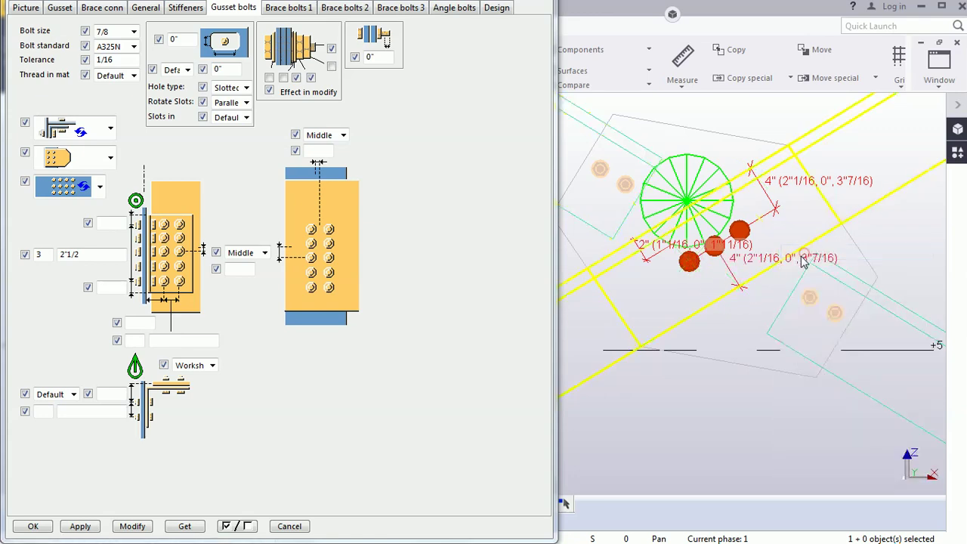
Step: Interrupt the active command and redraw the view to clear the measurements
{"action": "right_click", "coordinate": [764, 119]}
{"action": "key", "text": "Escape"}
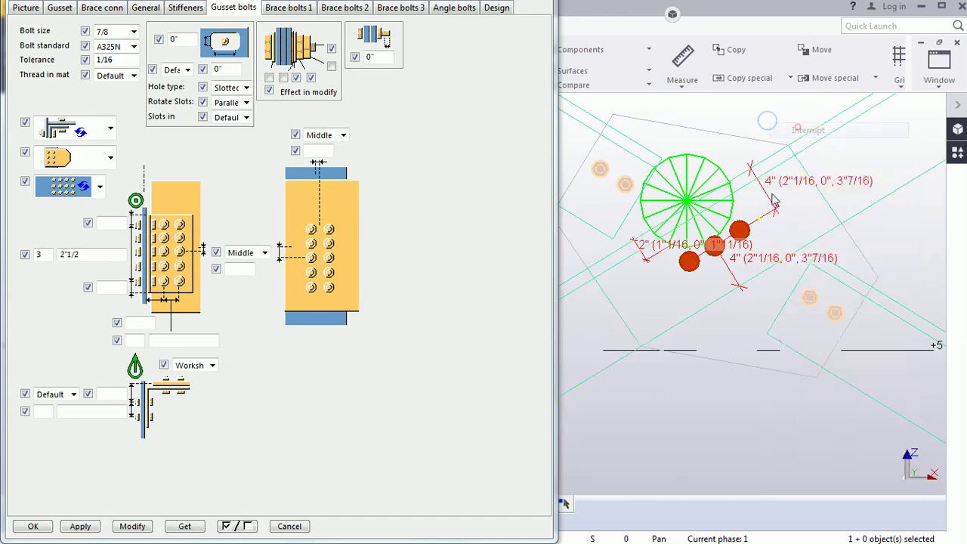
{"action": "scroll", "coordinate": [768, 206], "scroll_direction": "down", "scroll_amount": 1}
{"action": "right_click", "coordinate": [765, 113]}
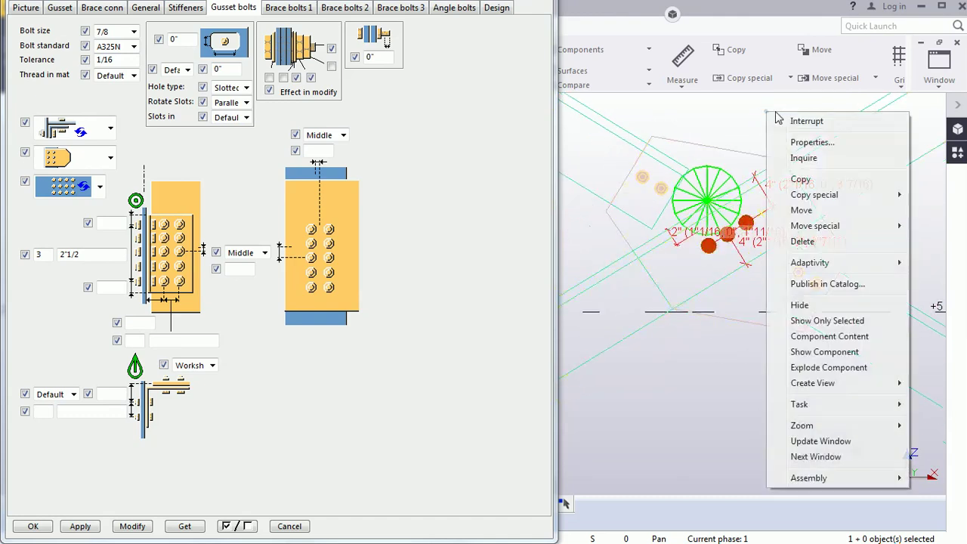
{"action": "left_click", "coordinate": [775, 124]}
{"action": "right_click", "coordinate": [771, 179]}
{"action": "left_click", "coordinate": [801, 207]}
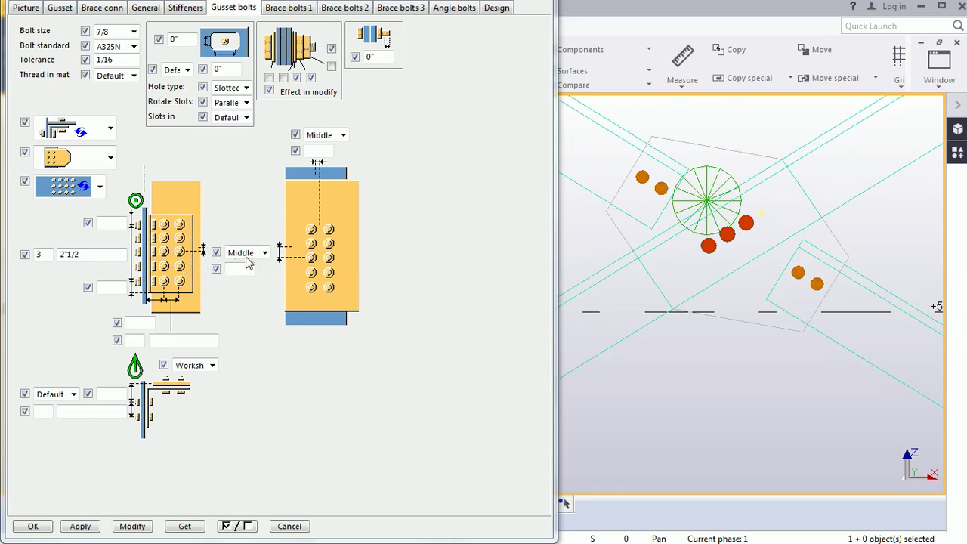
{"action": "left_click", "coordinate": [264, 253]}
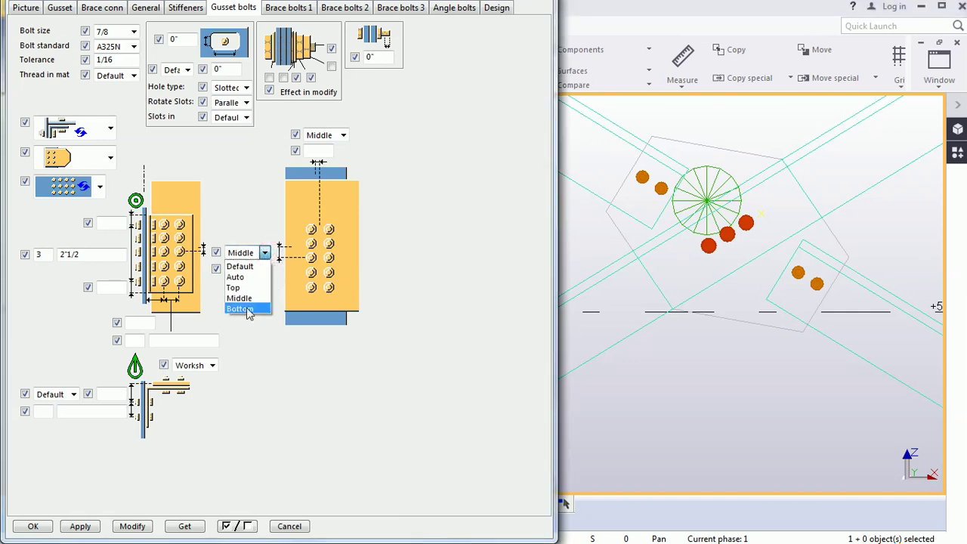
{"action": "left_click", "coordinate": [374, 145]}
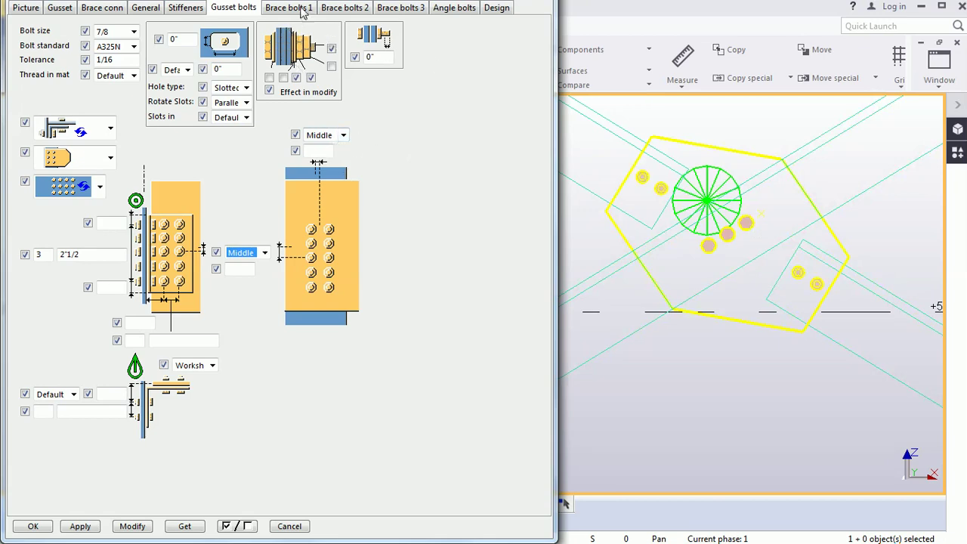
Step: For the first brace's bolts, set the bolt size to 7/8 and the bolt standard to A325N
{"action": "left_click", "coordinate": [288, 7]}
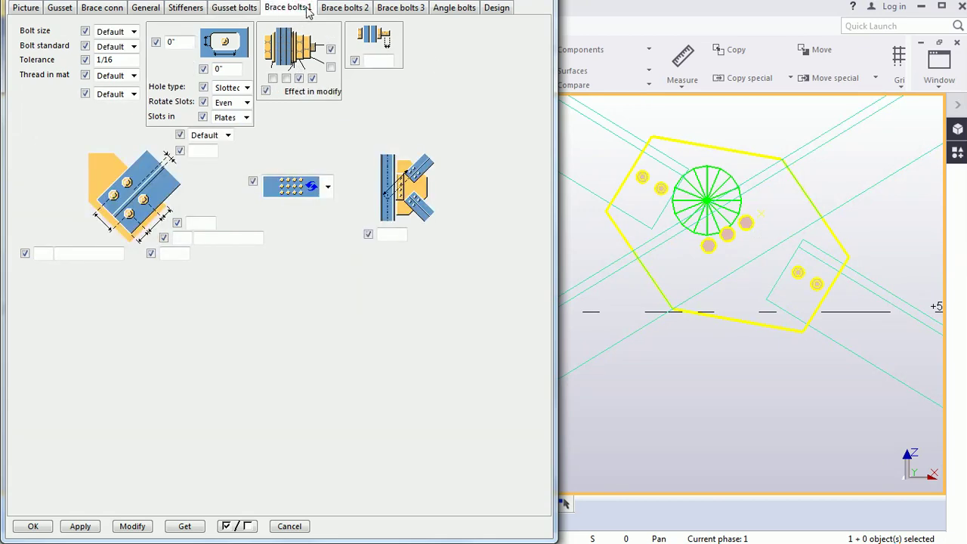
{"action": "left_click", "coordinate": [132, 32]}
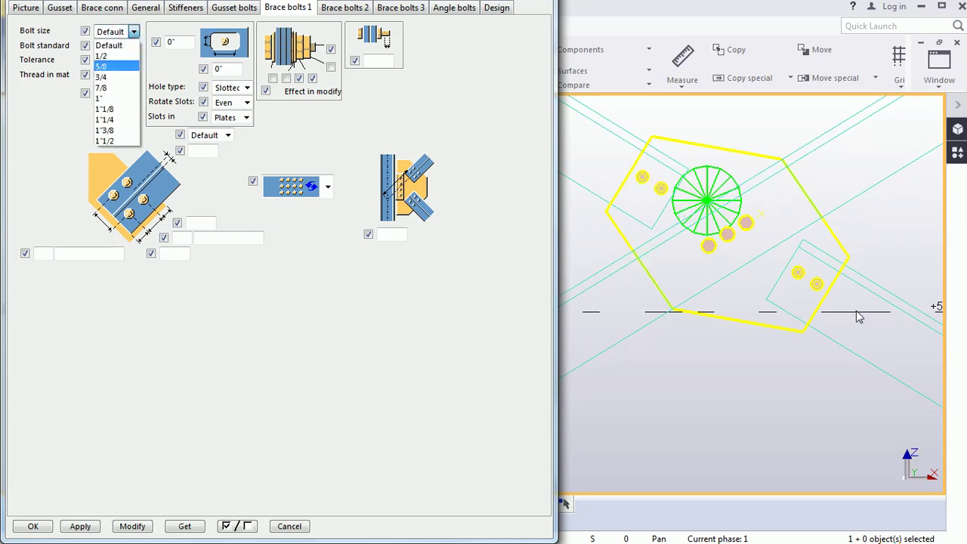
{"action": "left_click", "coordinate": [690, 179]}
{"action": "left_click", "coordinate": [132, 32]}
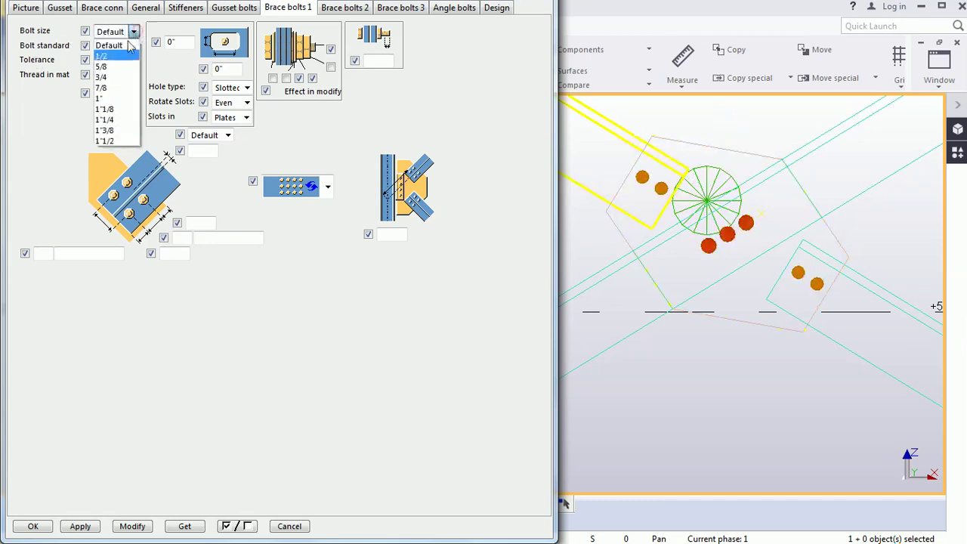
{"action": "key", "text": "Down"}
{"action": "key", "text": "Down"}
{"action": "key", "text": "Down"}
{"action": "key", "text": "Return"}
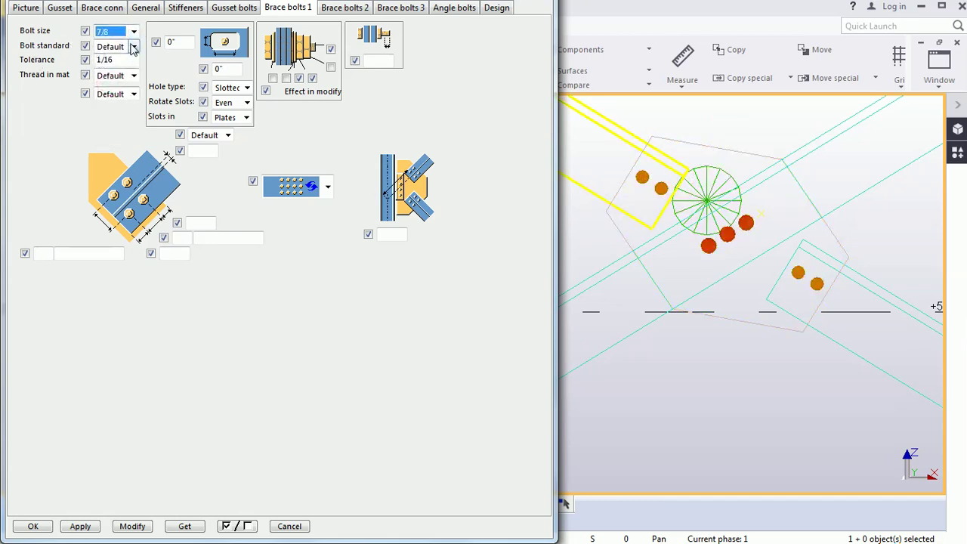
{"action": "left_click", "coordinate": [133, 46]}
{"action": "left_click", "coordinate": [117, 77]}
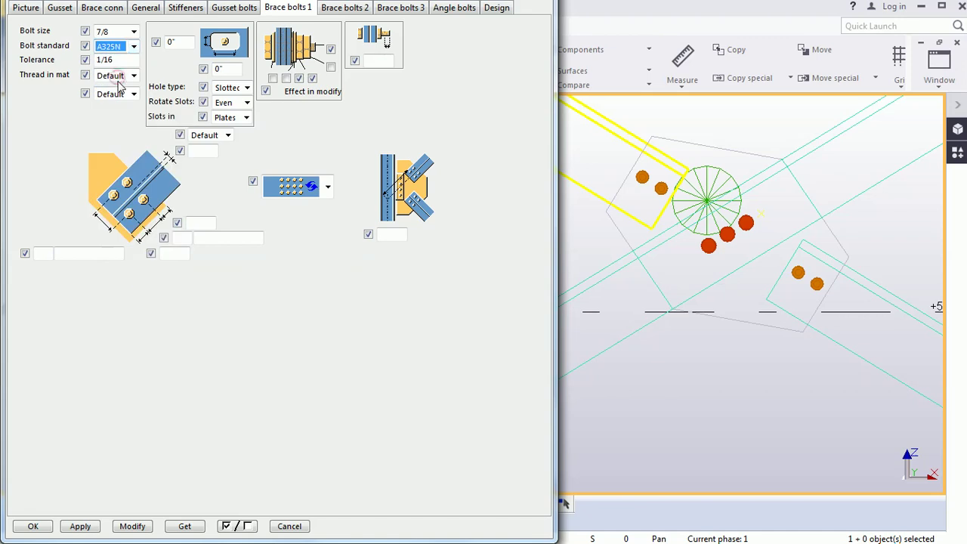
Step: Position the first brace's bolt group across the brace from the Middle, leaving its offset distance blank
{"action": "left_click", "coordinate": [228, 135]}
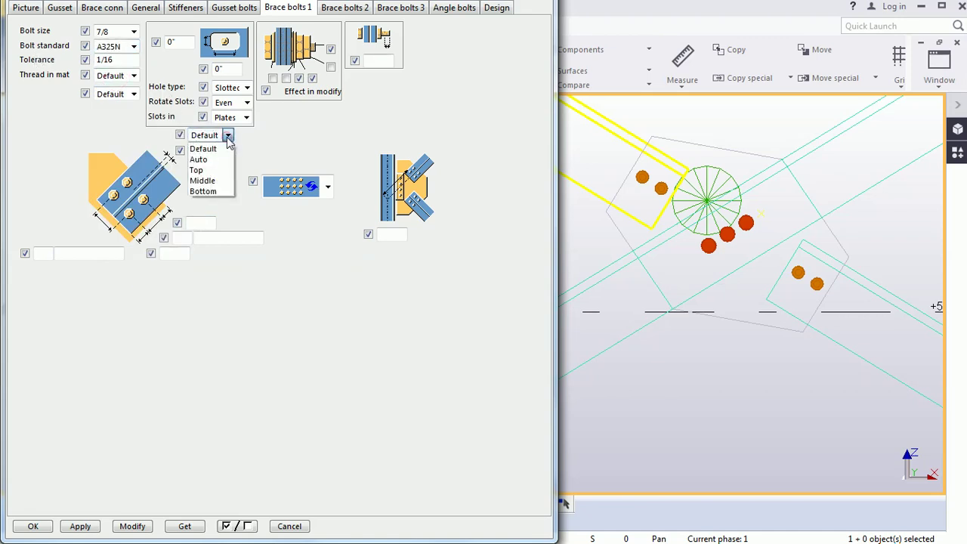
{"action": "left_click", "coordinate": [216, 182]}
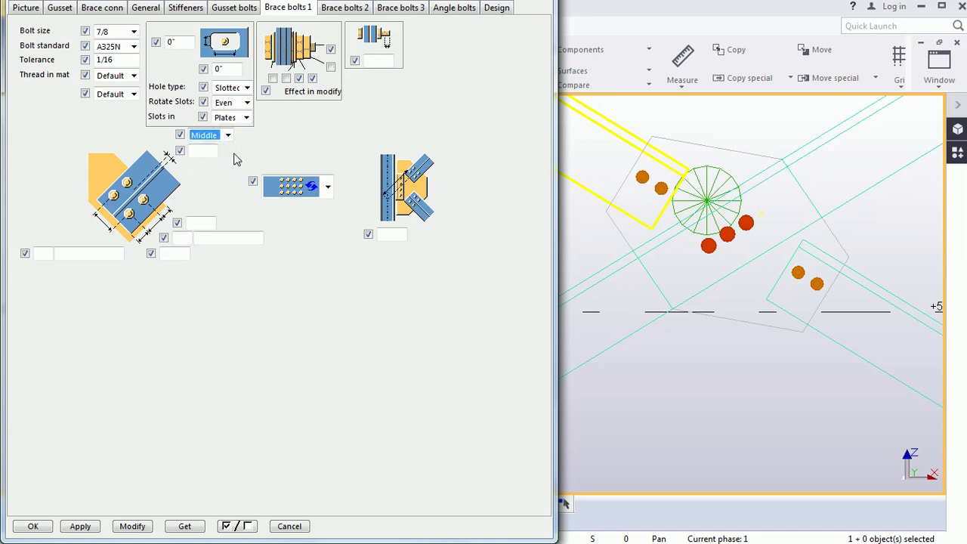
{"action": "left_click", "coordinate": [201, 152]}
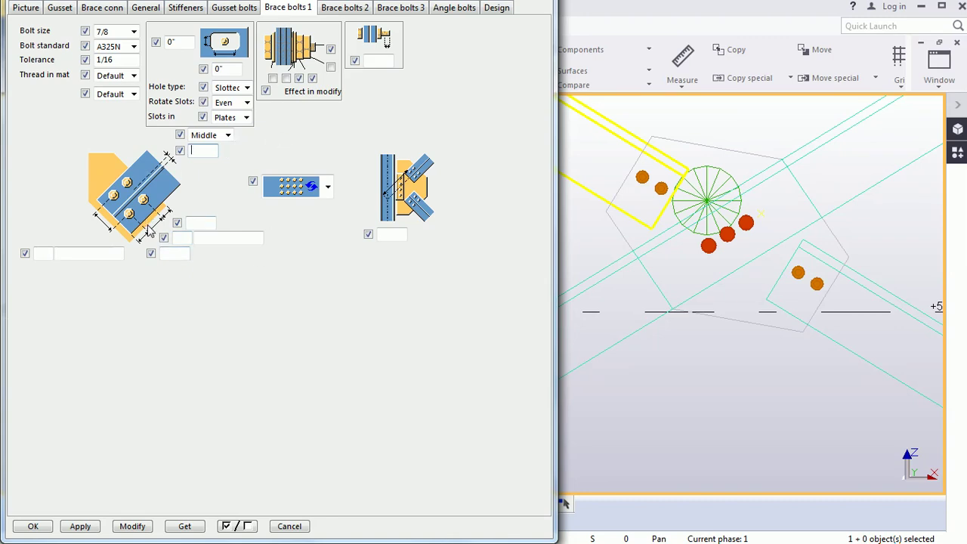
{"action": "left_click", "coordinate": [39, 254]}
{"action": "type", "text": "3"}
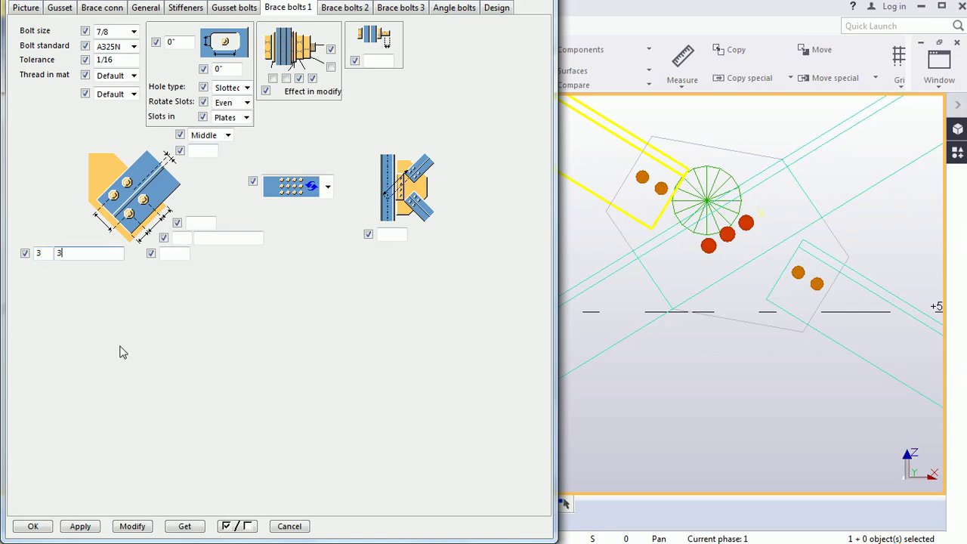
{"action": "key", "text": "BackSpace"}
{"action": "double_click", "coordinate": [76, 259]}
Step: Set 3 bolts along the first brace at 3" spacing with 2"1/2 edge distances at both ends, and update the connection
{"action": "left_click", "coordinate": [182, 236]}
{"action": "left_click", "coordinate": [228, 238]}
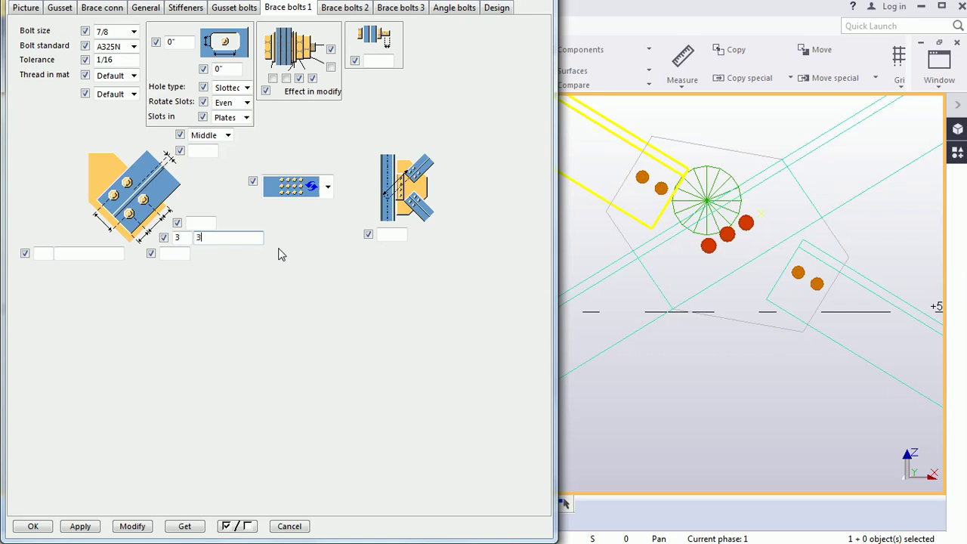
{"action": "left_click", "coordinate": [191, 221]}
{"action": "left_click", "coordinate": [176, 238]}
{"action": "left_click", "coordinate": [197, 223]}
{"action": "left_click", "coordinate": [163, 255]}
{"action": "type", "text": "2.5"}
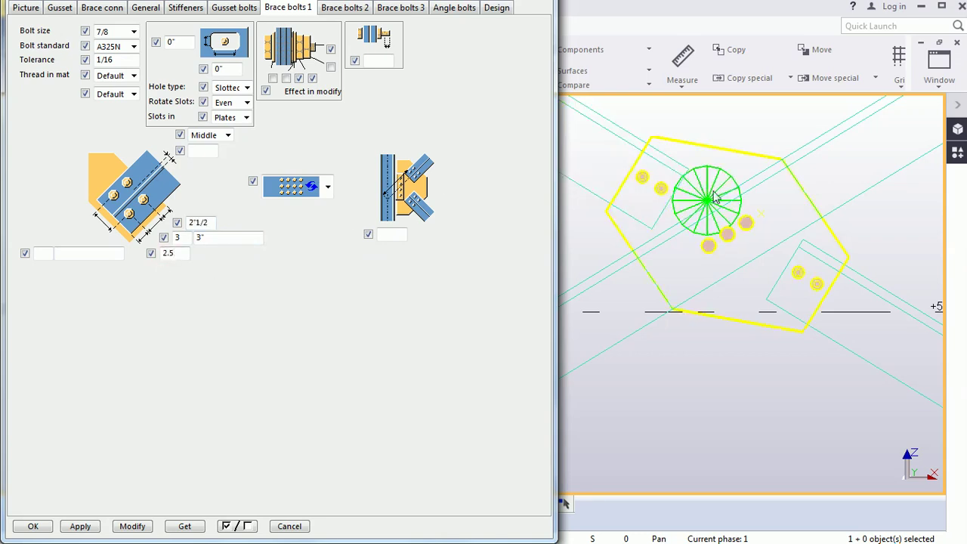
{"action": "left_click", "coordinate": [135, 526]}
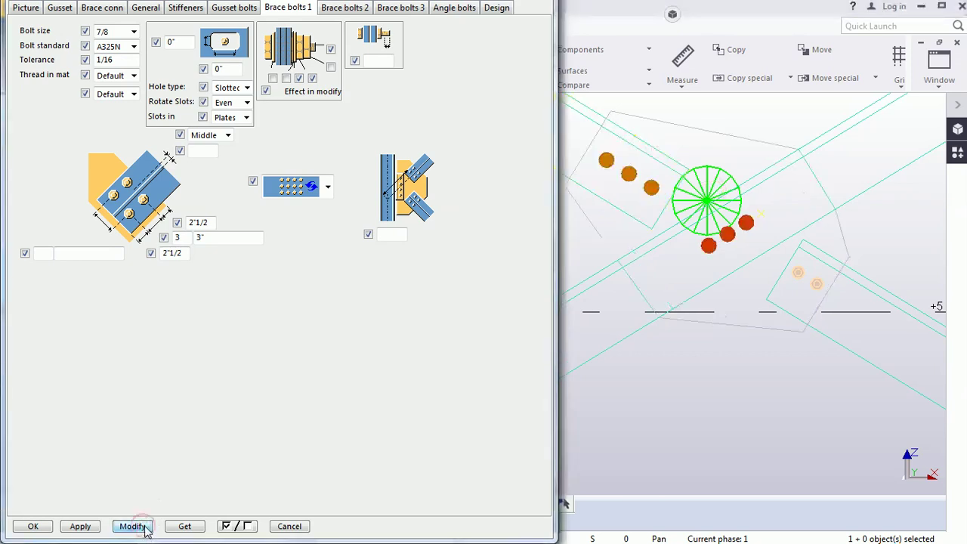
Step: Measure the spacings between the three bolts on the first brace
{"action": "middle_click_drag", "start_coordinate": [740, 345], "coordinate": [779, 378]}
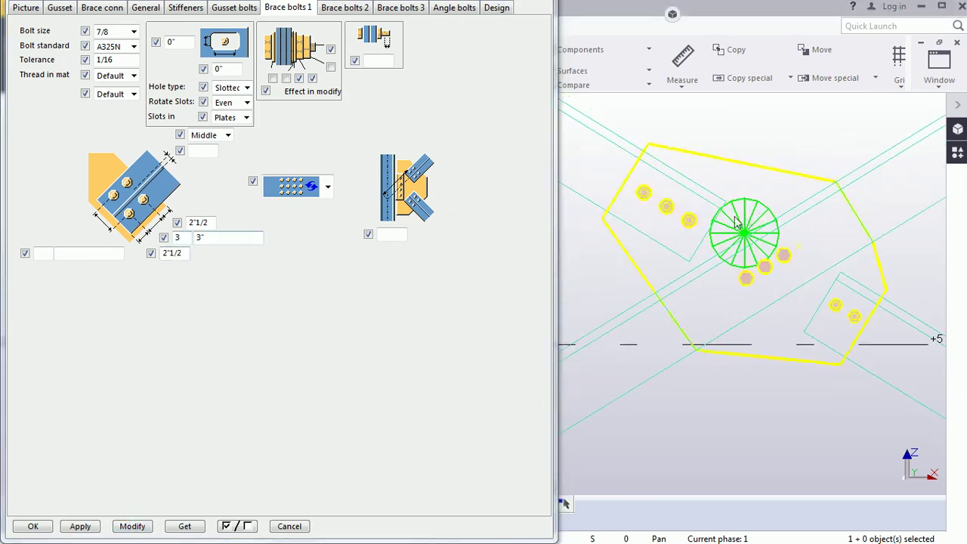
{"action": "left_click", "coordinate": [682, 85]}
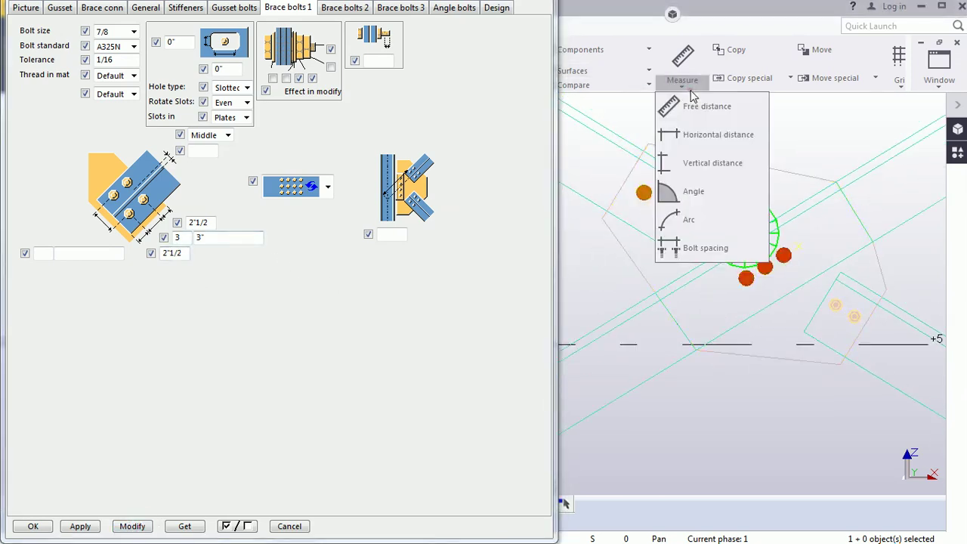
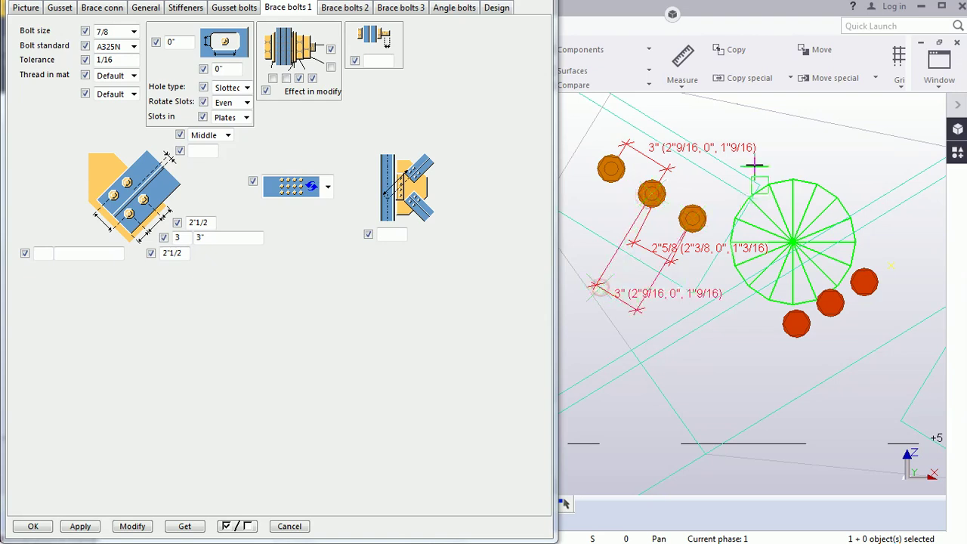
{"action": "left_click", "coordinate": [613, 174]}
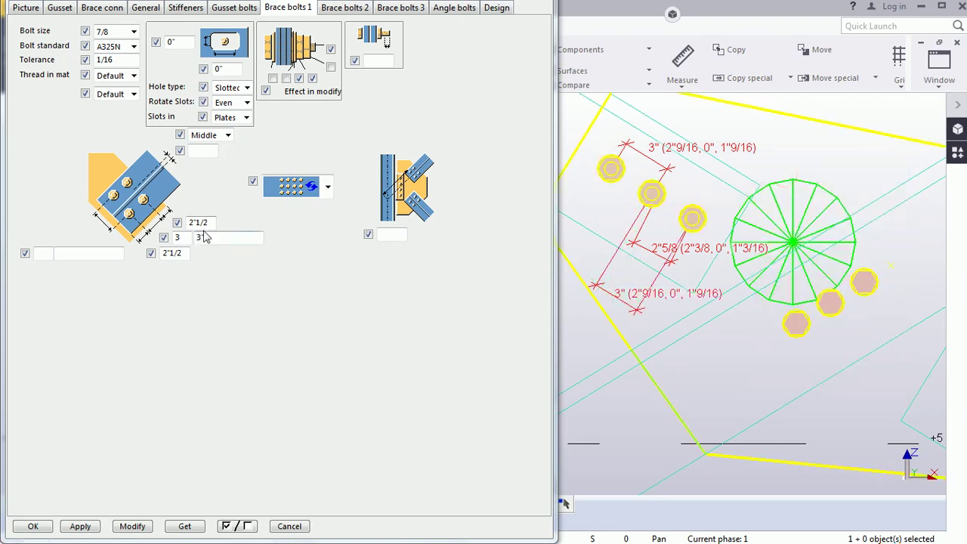
Step: Measure the free distances from the first brace's outer bolt to the gusset plate edge and from its inner bolt to the brace end
{"action": "left_click", "coordinate": [682, 76]}
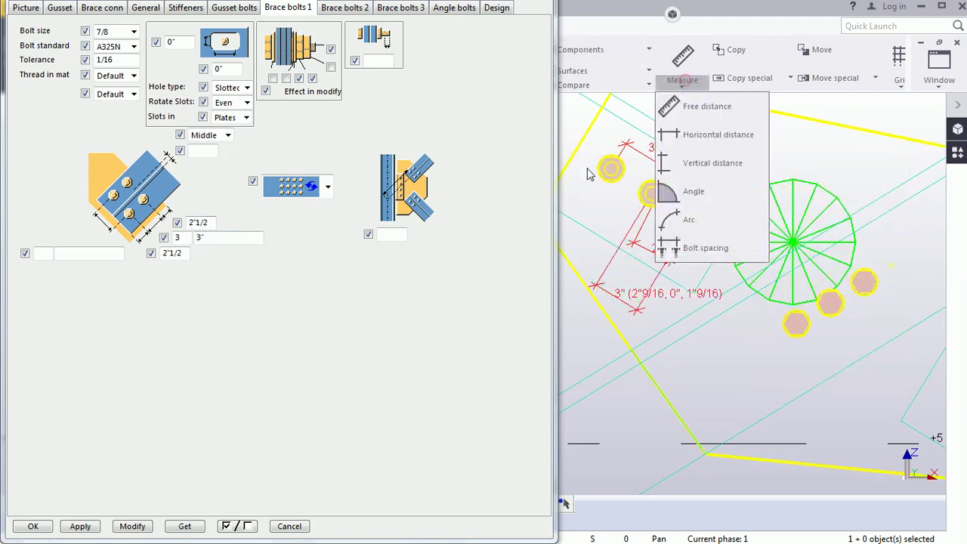
{"action": "left_click", "coordinate": [698, 104]}
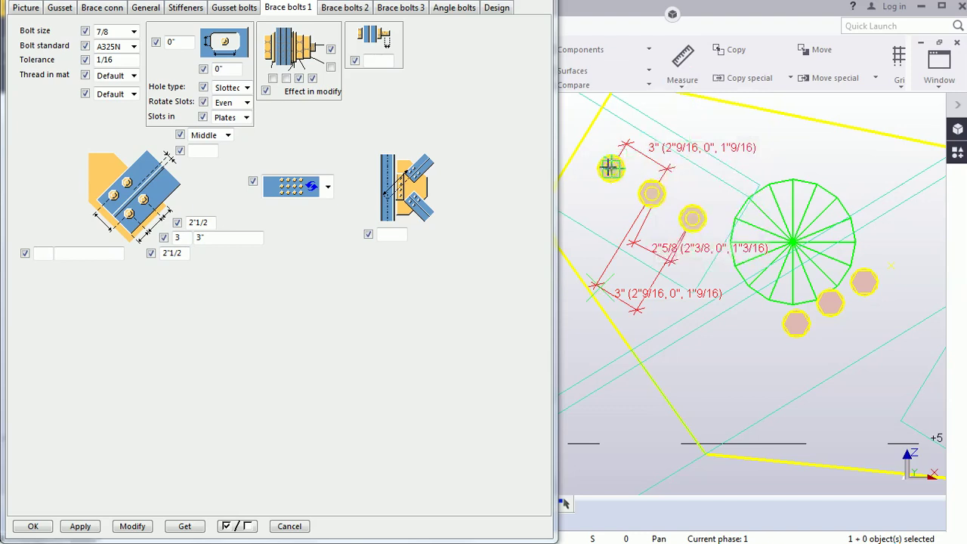
{"action": "left_click", "coordinate": [610, 144]}
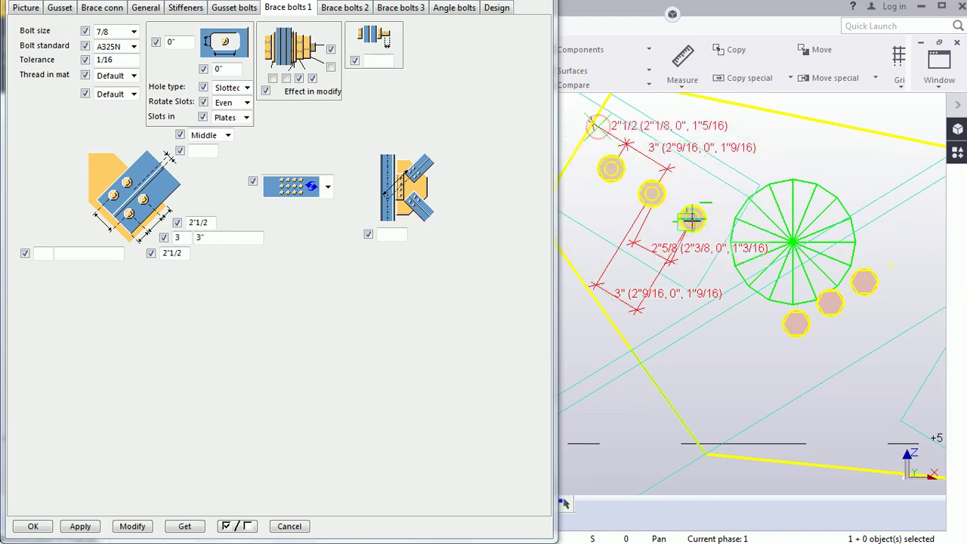
{"action": "left_click", "coordinate": [761, 181]}
{"action": "scroll", "coordinate": [692, 219], "scroll_direction": "up", "scroll_amount": 3}
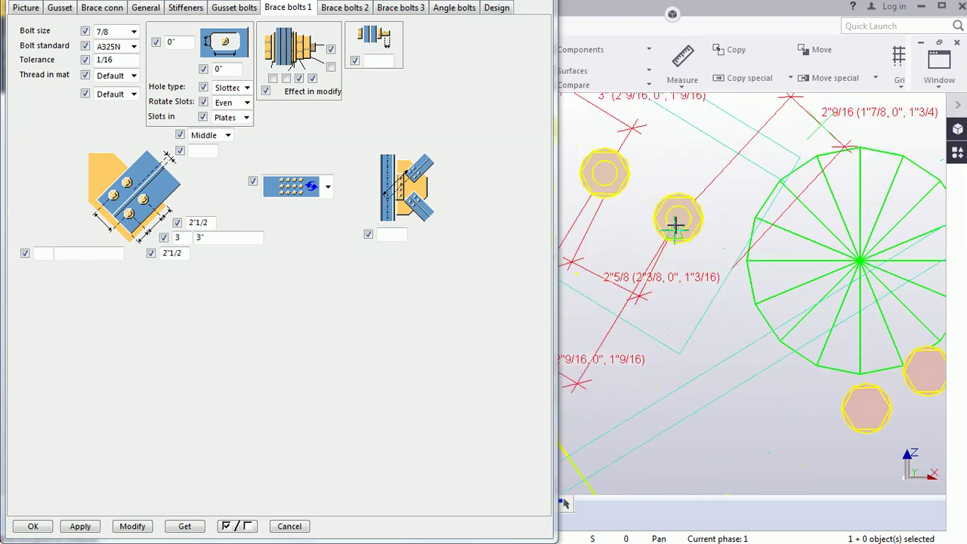
{"action": "right_click", "coordinate": [701, 196]}
{"action": "left_click", "coordinate": [752, 197]}
{"action": "right_click", "coordinate": [669, 154]}
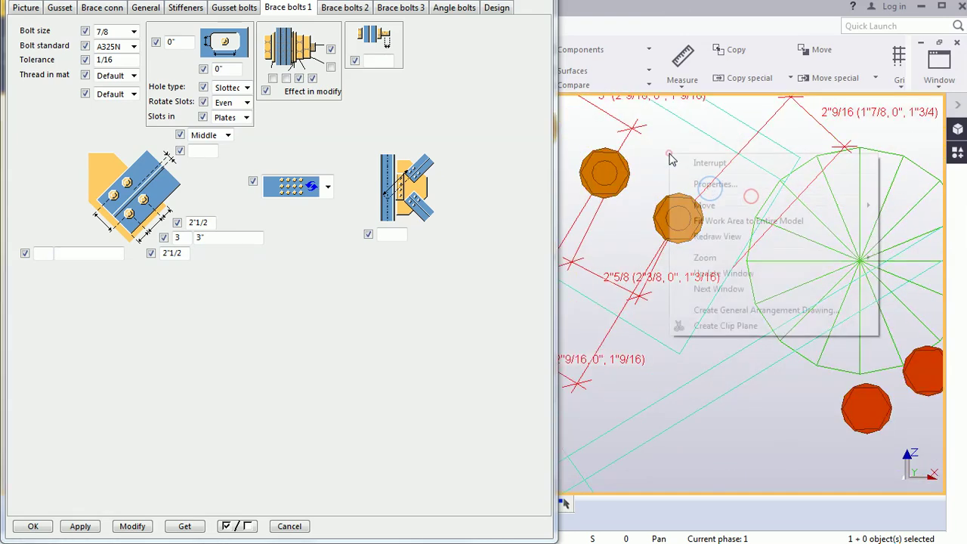
Step: Measure the perpendicular distance from the first brace's inner bolt to the brace end, clearing the temporary dimensions from the view
{"action": "left_click", "coordinate": [717, 235]}
{"action": "left_click", "coordinate": [682, 80]}
{"action": "left_click", "coordinate": [698, 134]}
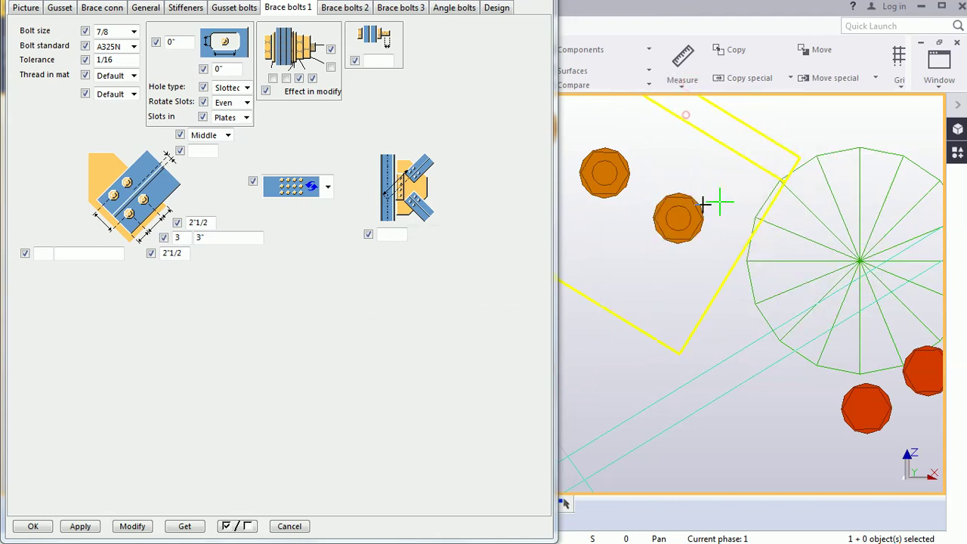
{"action": "left_click", "coordinate": [678, 219]}
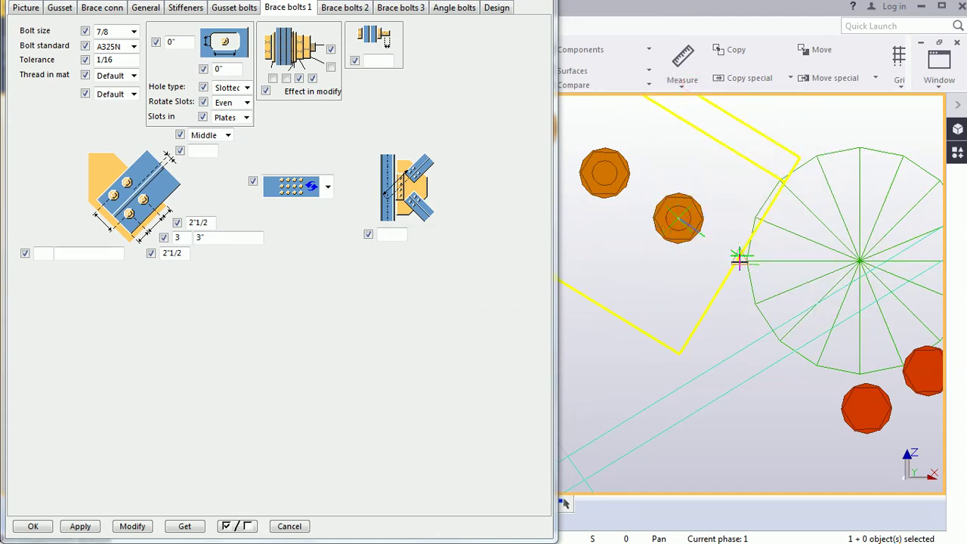
{"action": "left_click", "coordinate": [738, 258]}
{"action": "scroll", "coordinate": [762, 268], "scroll_direction": "down", "scroll_amount": 5}
{"action": "right_click", "coordinate": [766, 215]}
{"action": "left_click", "coordinate": [803, 225]}
{"action": "right_click", "coordinate": [754, 196]}
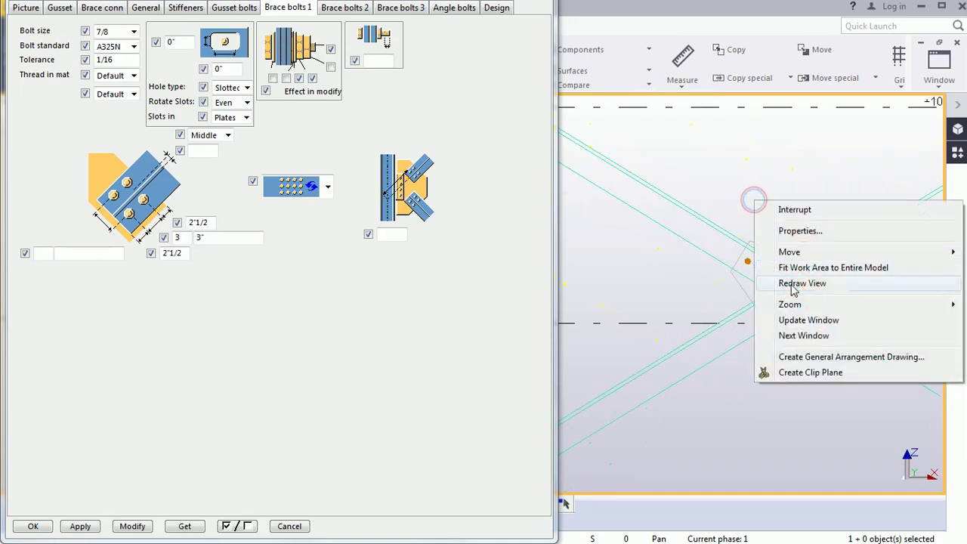
{"action": "left_click", "coordinate": [802, 221]}
{"action": "middle_click_drag", "start_coordinate": [705, 311], "coordinate": [669, 269]}
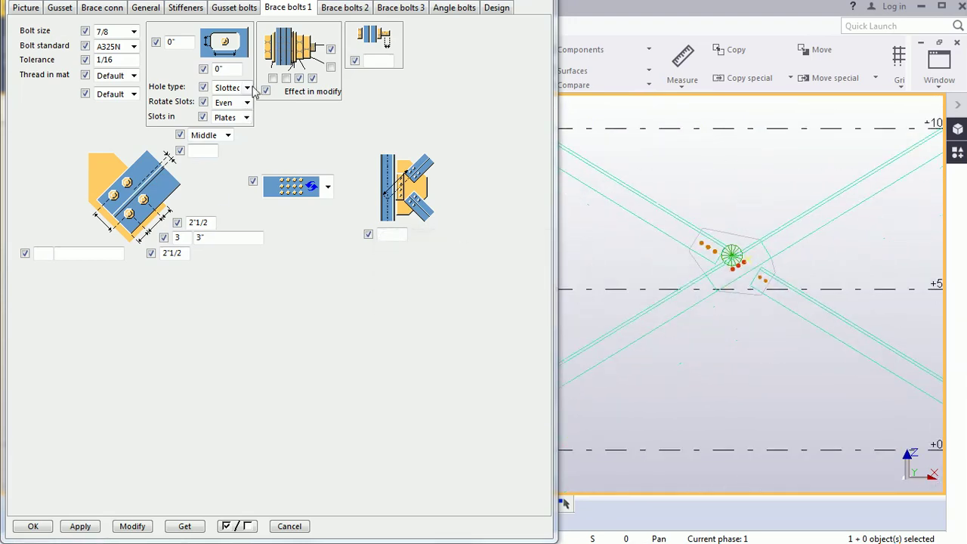
Step: Set the second brace's bolts to size 7/8 and standard A325N, positioning the bolt group across the brace from the Middle
{"action": "left_click", "coordinate": [349, 9]}
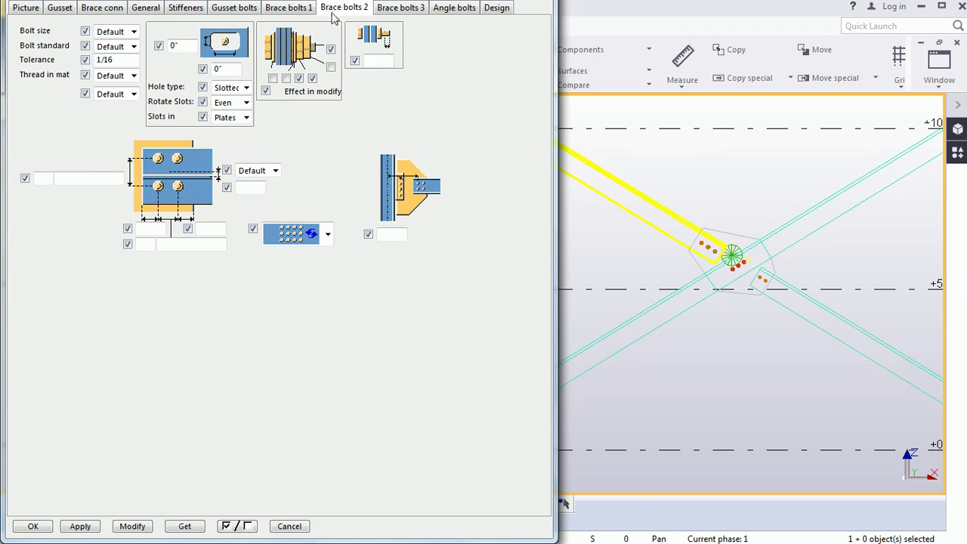
{"action": "left_click", "coordinate": [125, 32]}
{"action": "left_click", "coordinate": [112, 85]}
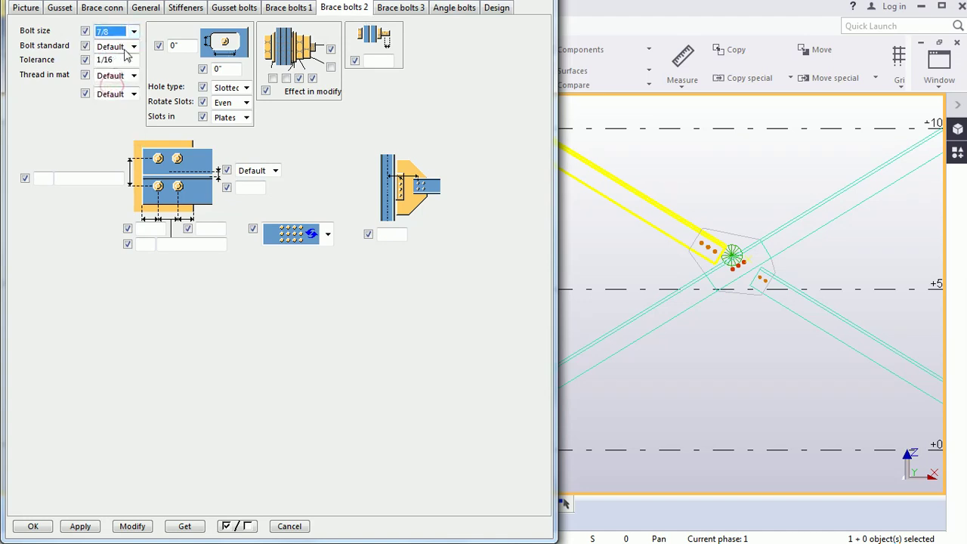
{"action": "left_click", "coordinate": [130, 47]}
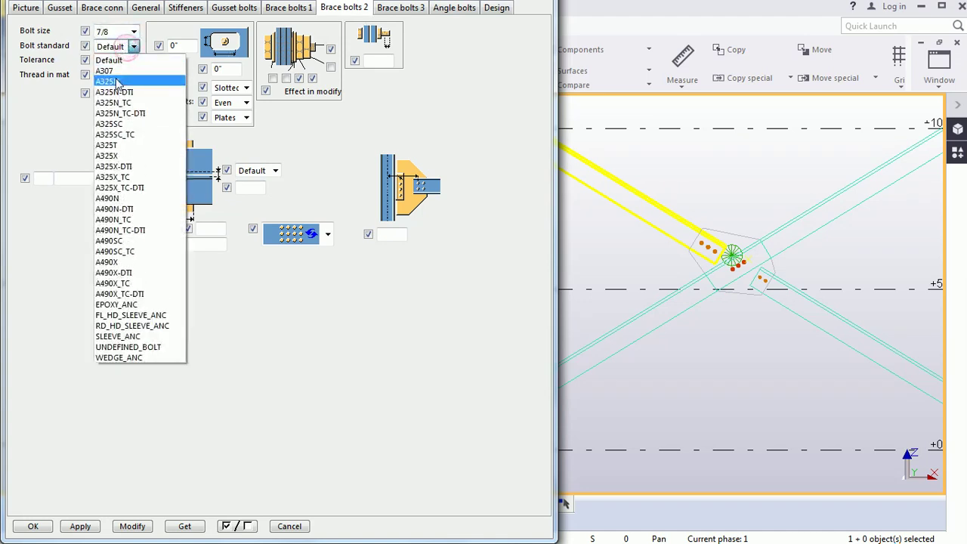
{"action": "left_click", "coordinate": [127, 67]}
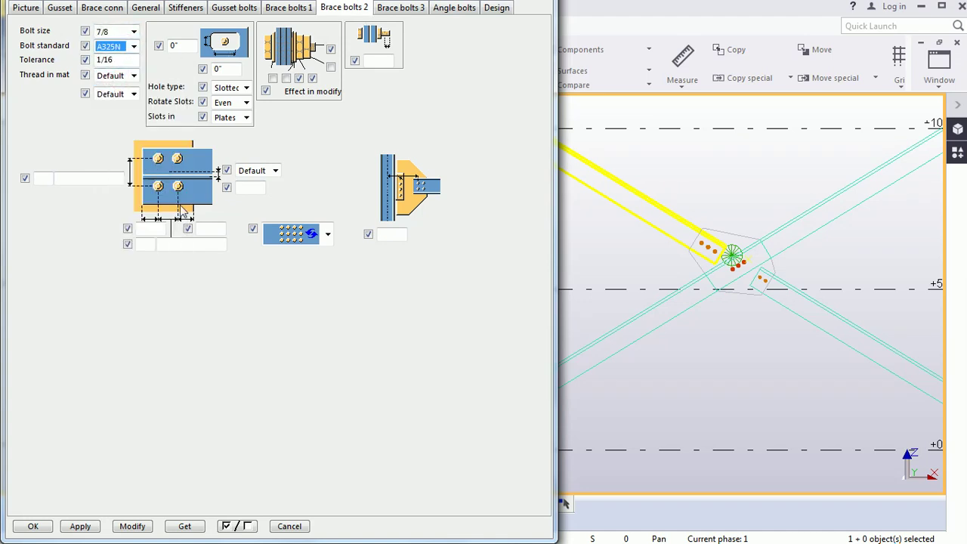
{"action": "left_click", "coordinate": [265, 177]}
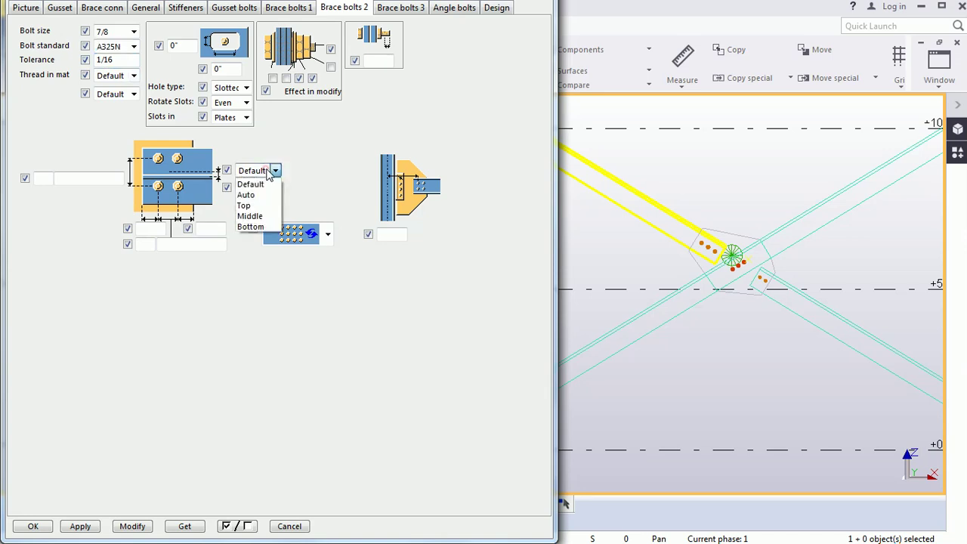
{"action": "left_click", "coordinate": [249, 214]}
Step: Set 3 bolts along the second brace at 3" spacing with 2"1/2 edge distances at both ends, update the connection and redraw the view
{"action": "left_click", "coordinate": [151, 231]}
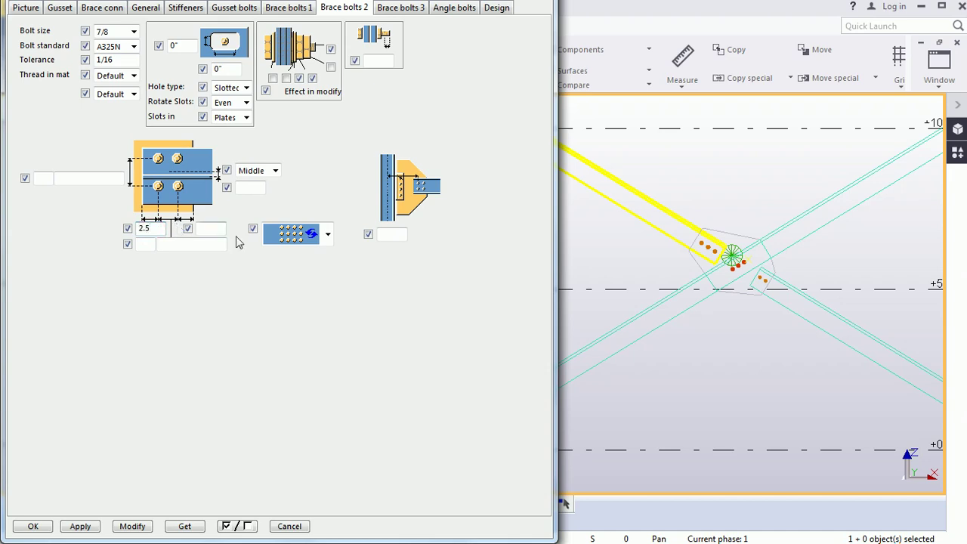
{"action": "type", "text": "2."}
{"action": "left_click", "coordinate": [145, 246]}
{"action": "type", "text": "3"}
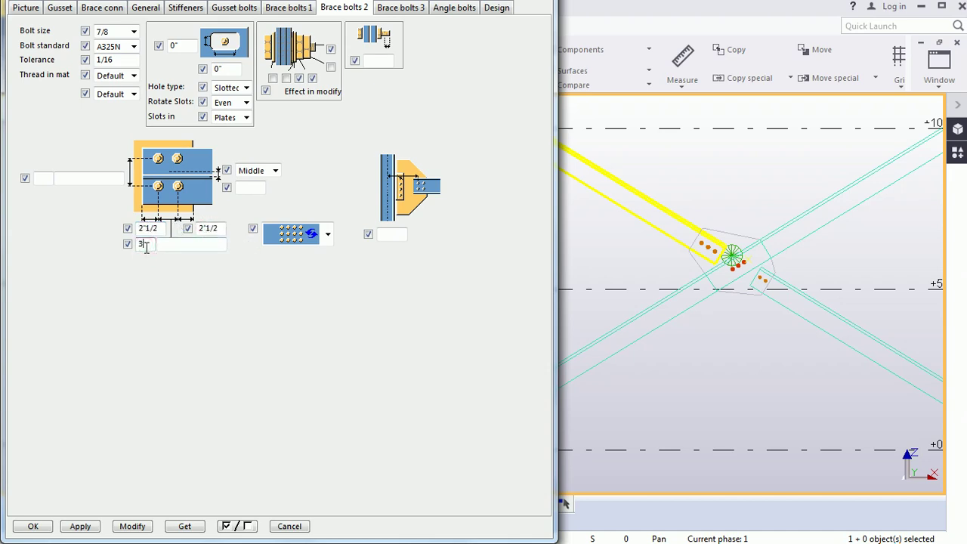
{"action": "left_click", "coordinate": [172, 243]}
{"action": "type", "text": "3"}
{"action": "scroll", "coordinate": [733, 255], "scroll_direction": "up", "scroll_amount": 5}
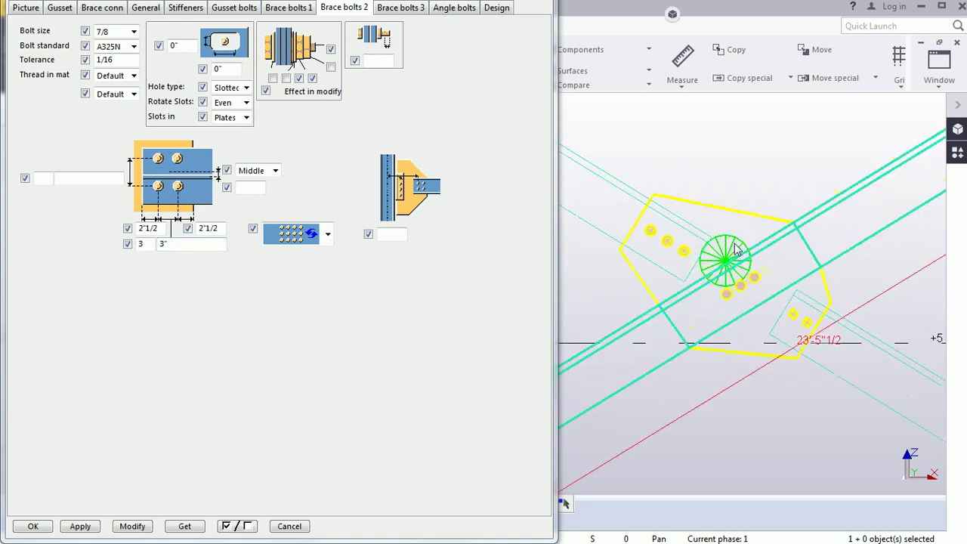
{"action": "left_click", "coordinate": [141, 526]}
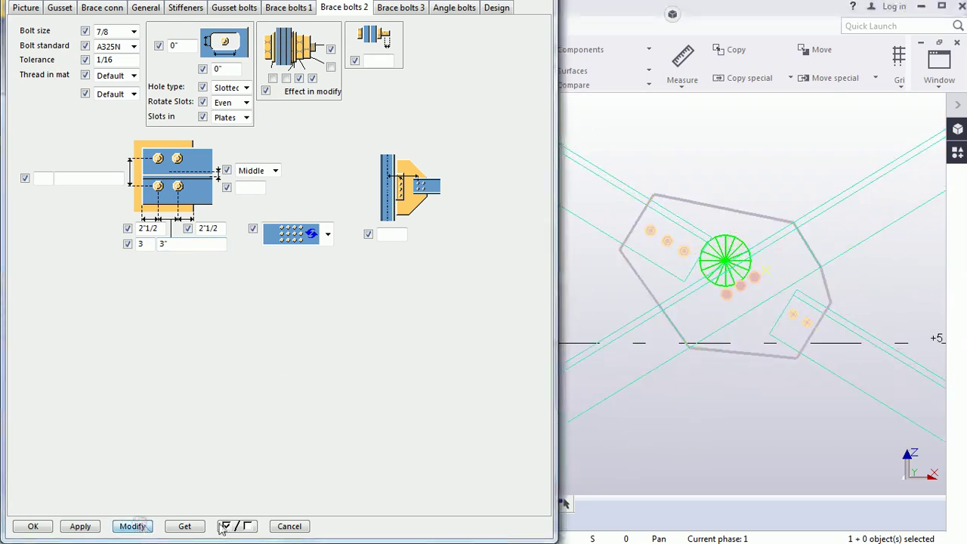
{"action": "scroll", "coordinate": [816, 326], "scroll_direction": "down", "scroll_amount": 2}
{"action": "scroll", "coordinate": [816, 325], "scroll_direction": "down", "scroll_amount": 6}
{"action": "right_click", "coordinate": [781, 249]}
{"action": "left_click", "coordinate": [805, 333]}
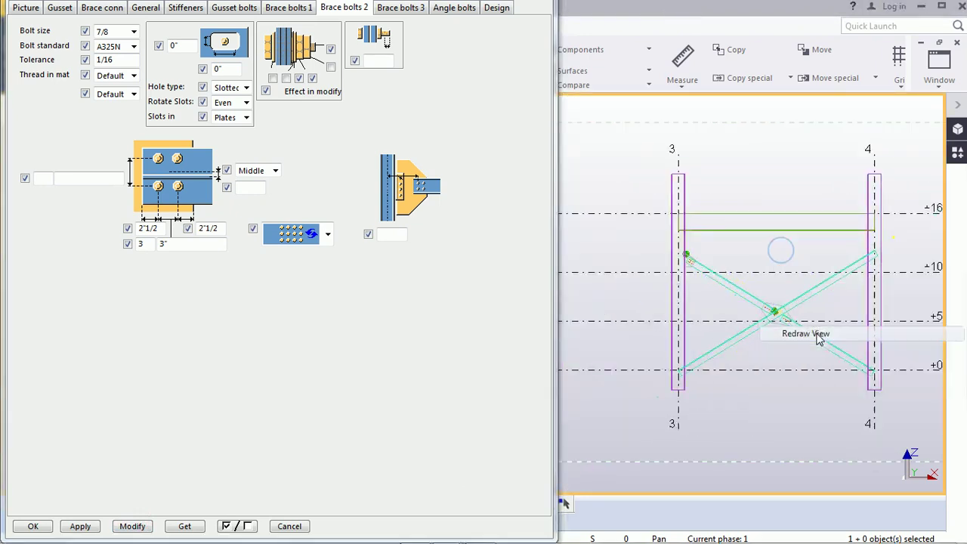
{"action": "scroll", "coordinate": [793, 332], "scroll_direction": "up", "scroll_amount": 4}
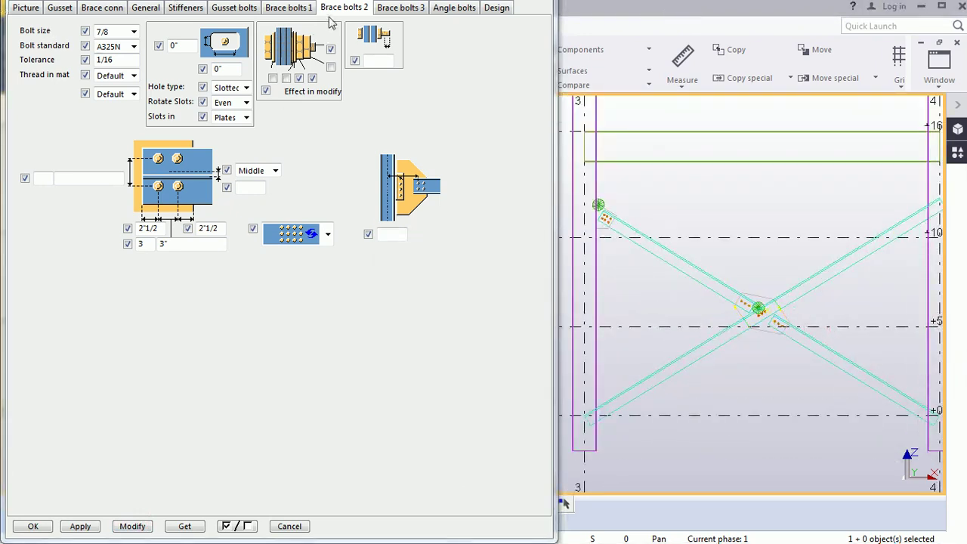
Step: Review the bolt settings of both braces and the gusset, and examine the three bolt groups on the gusset plate
{"action": "left_click", "coordinate": [291, 10]}
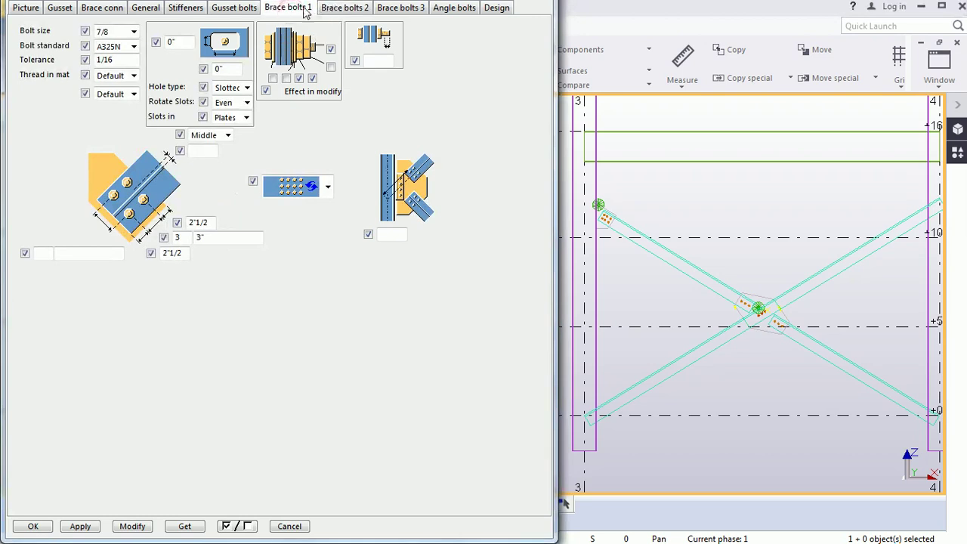
{"action": "left_click", "coordinate": [346, 14]}
{"action": "left_click", "coordinate": [306, 11]}
{"action": "left_click", "coordinate": [332, 12]}
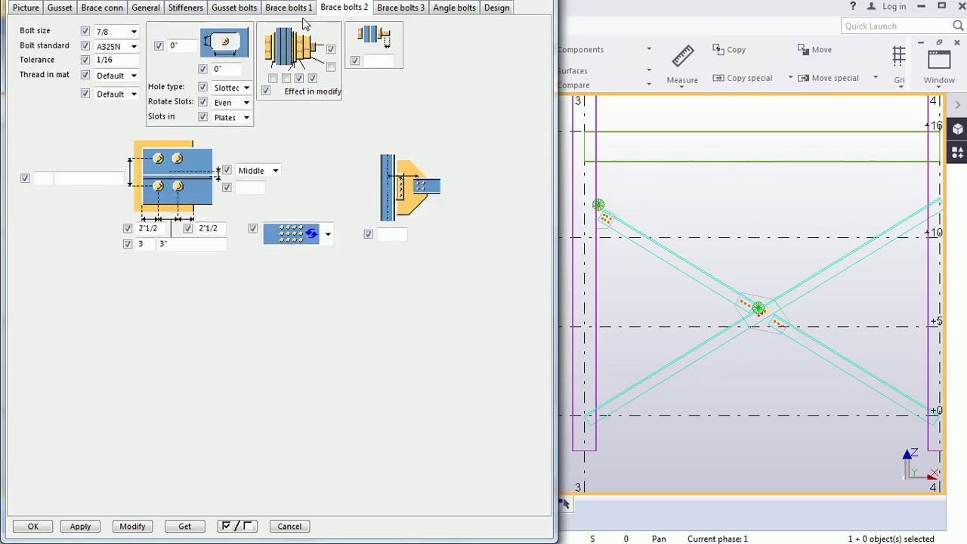
{"action": "left_click", "coordinate": [233, 9]}
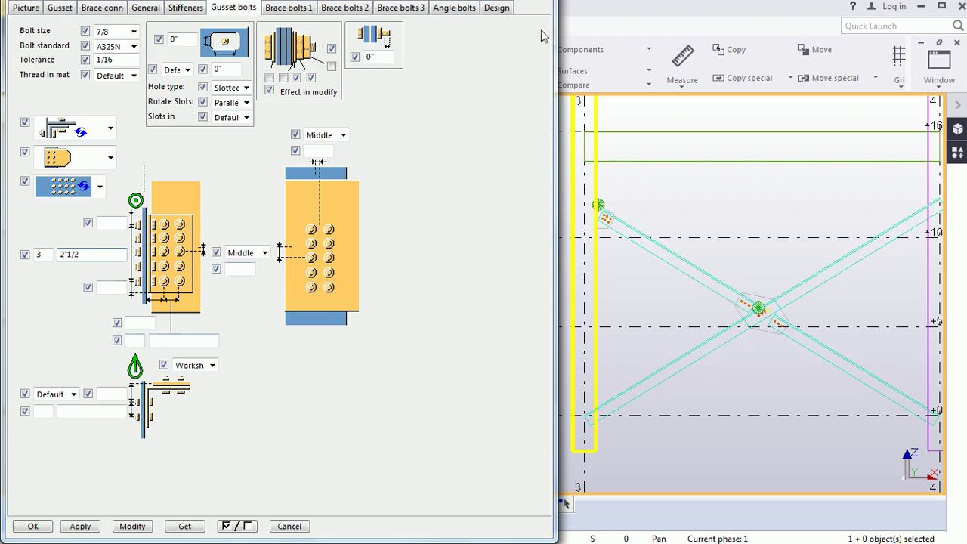
{"action": "scroll", "coordinate": [747, 359], "scroll_direction": "down", "scroll_amount": 2}
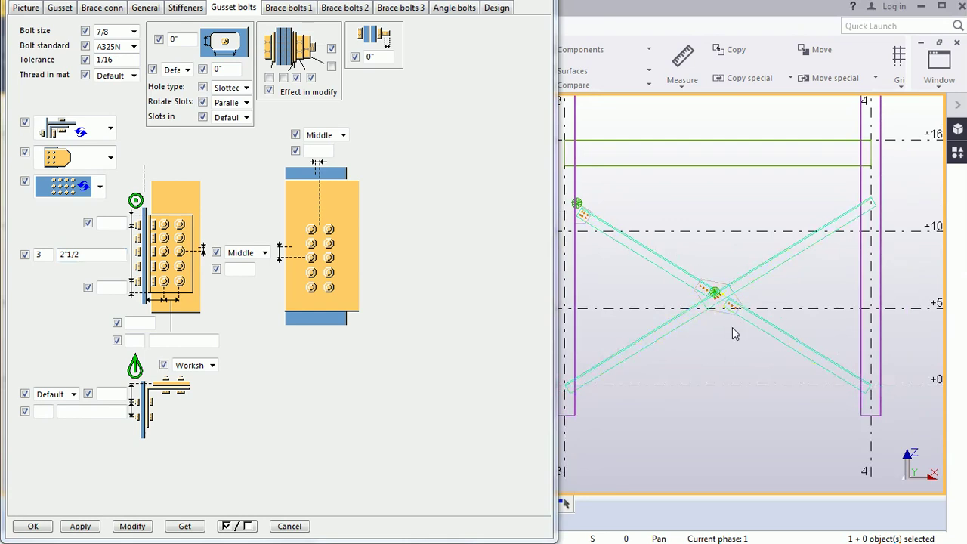
{"action": "scroll", "coordinate": [731, 308], "scroll_direction": "up", "scroll_amount": 2}
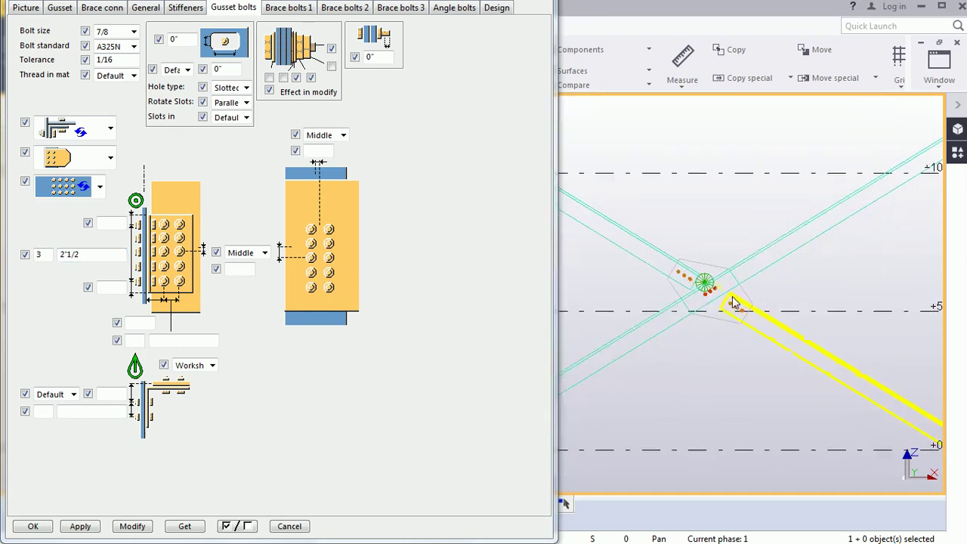
{"action": "scroll", "coordinate": [710, 324], "scroll_direction": "up", "scroll_amount": 2}
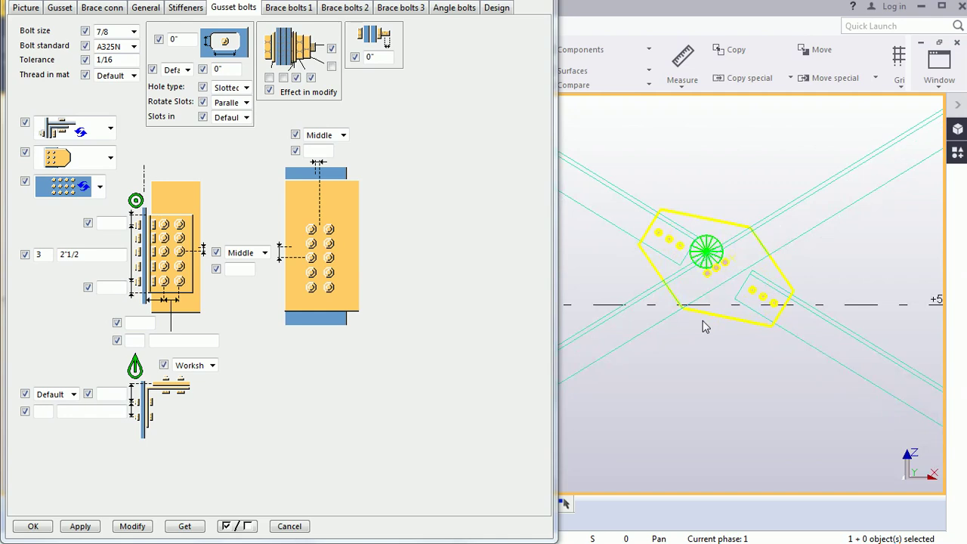
{"action": "scroll", "coordinate": [704, 352], "scroll_direction": "down", "scroll_amount": 1}
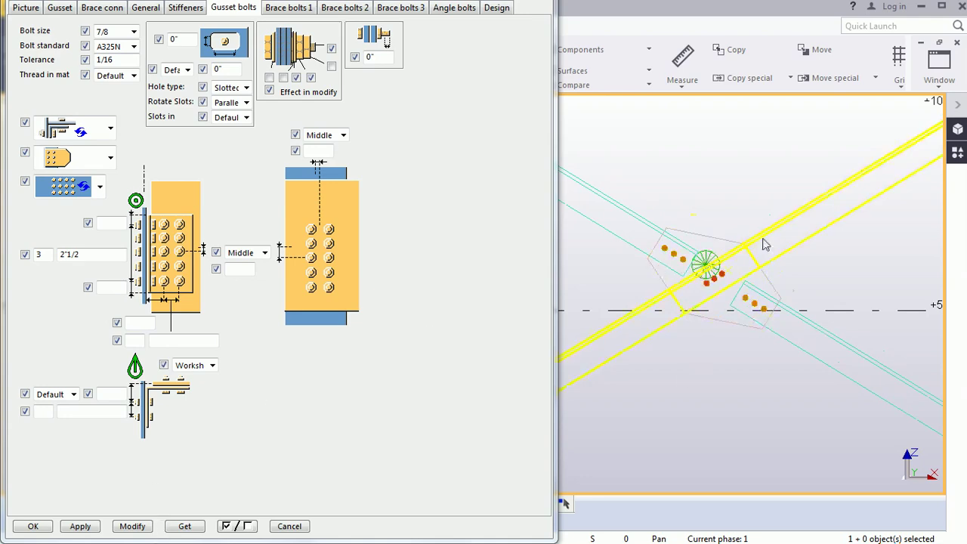